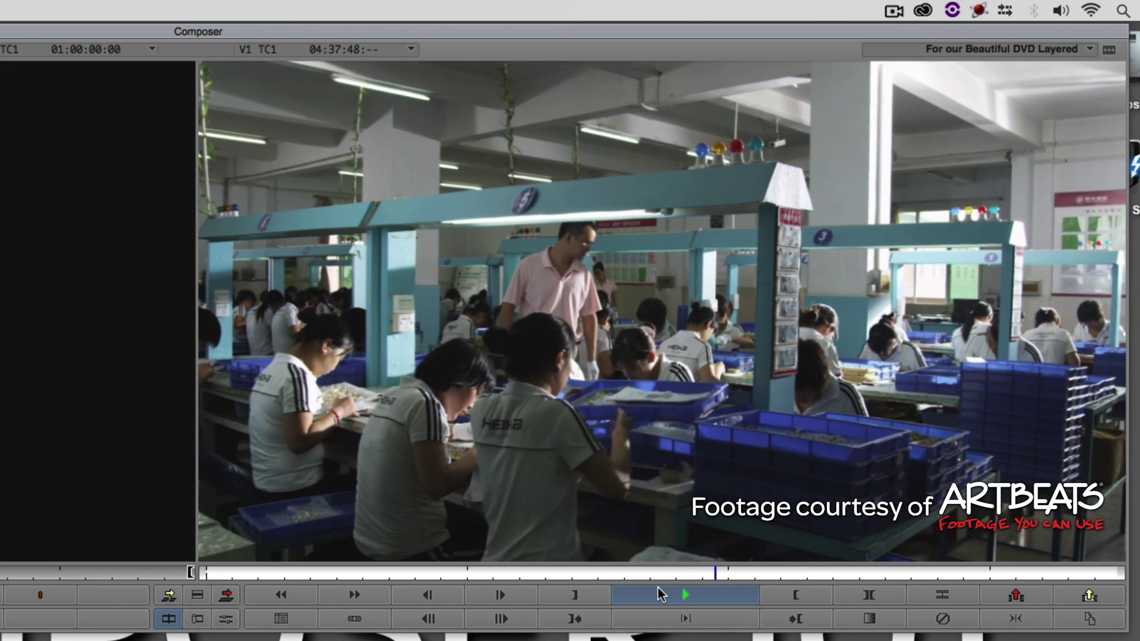
- Examine the format presets available for the 4K DCI Flat project, including the NTSC options
left_click(657, 588)
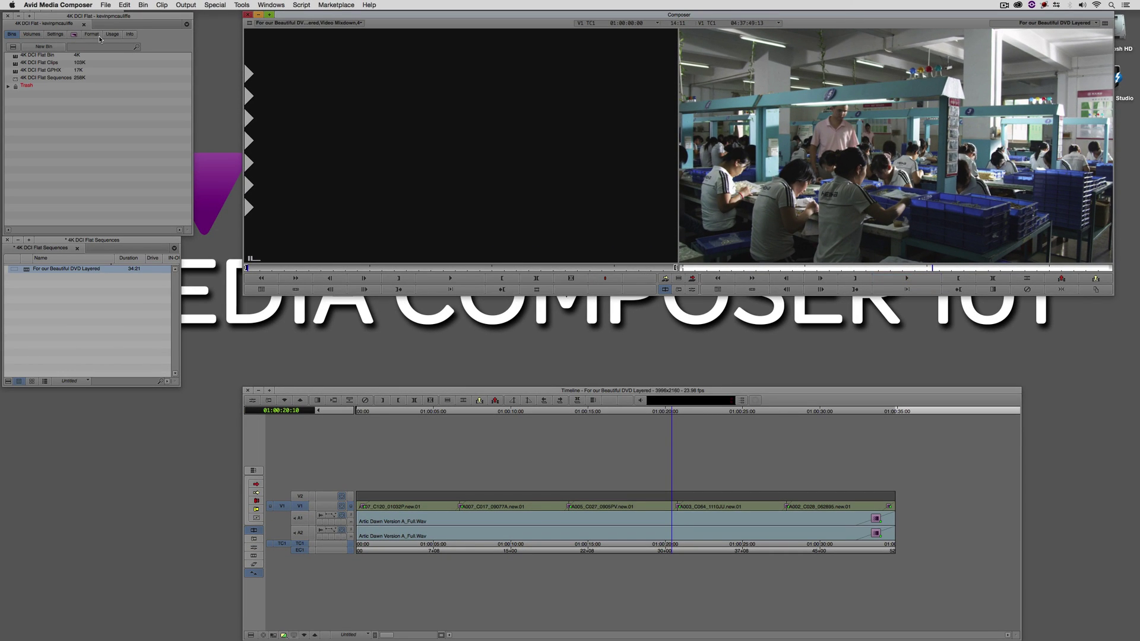
left_click(92, 35)
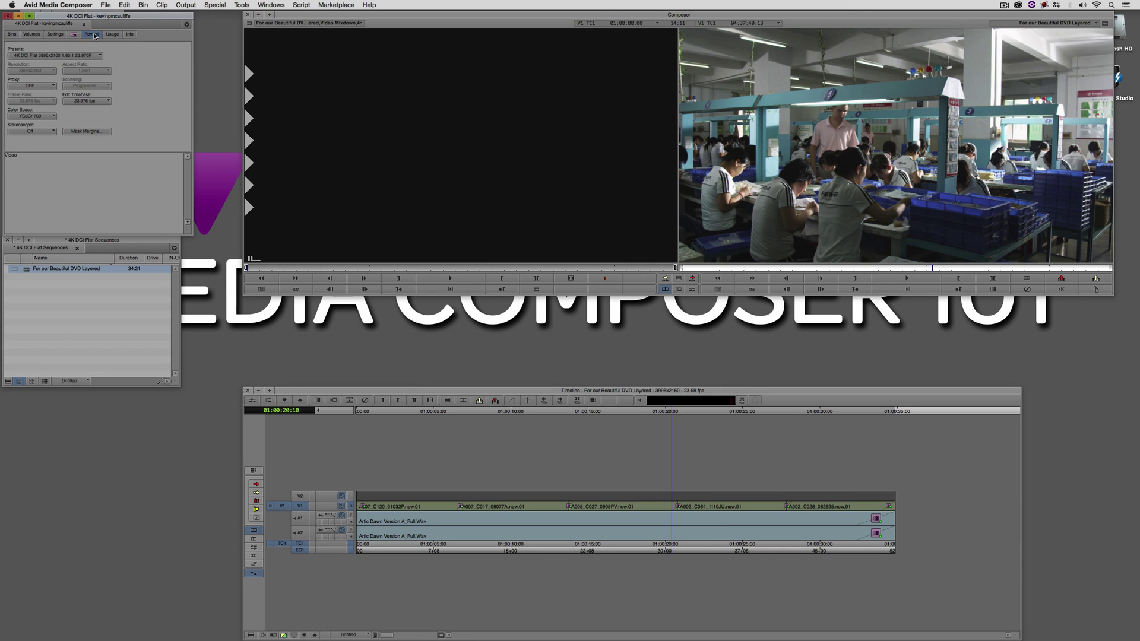
left_click(54, 55)
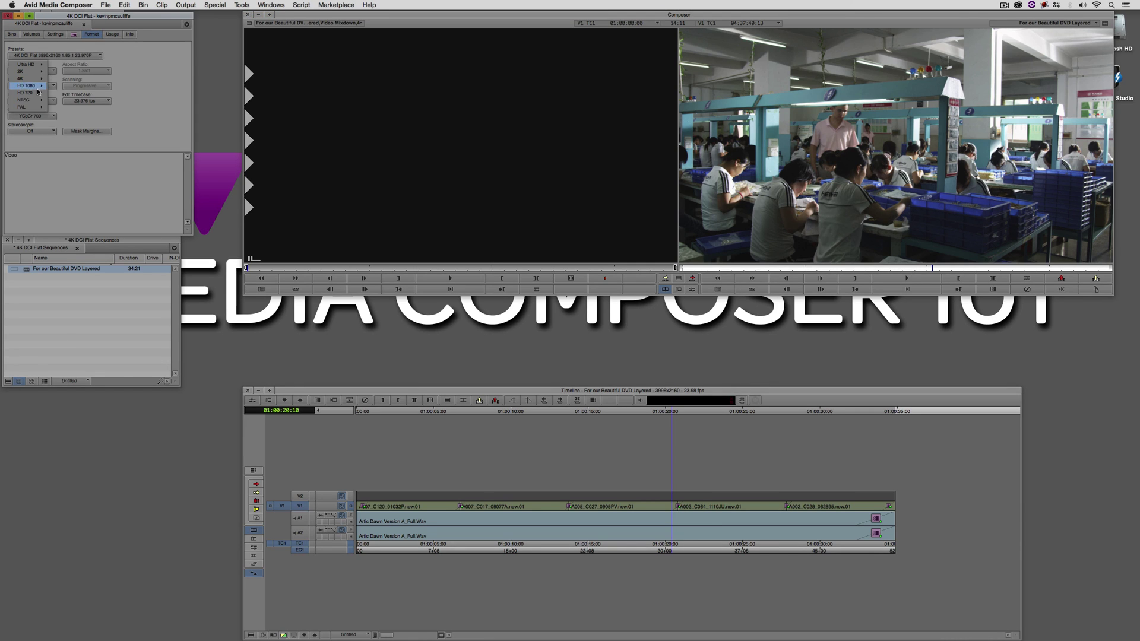
mouse_move(34, 103)
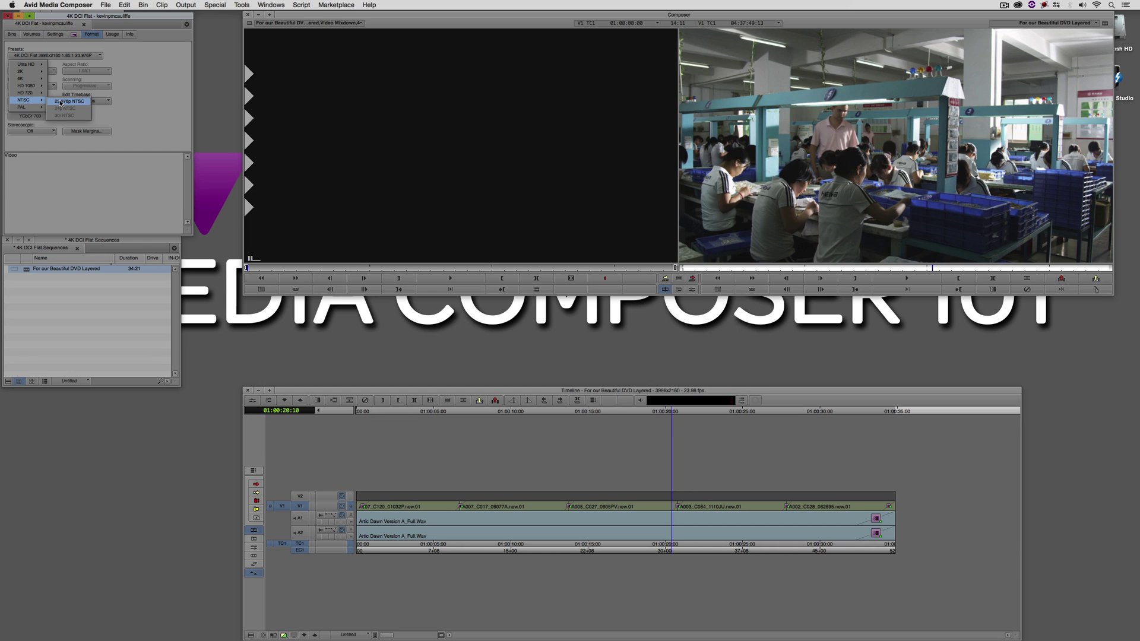
left_click(61, 102)
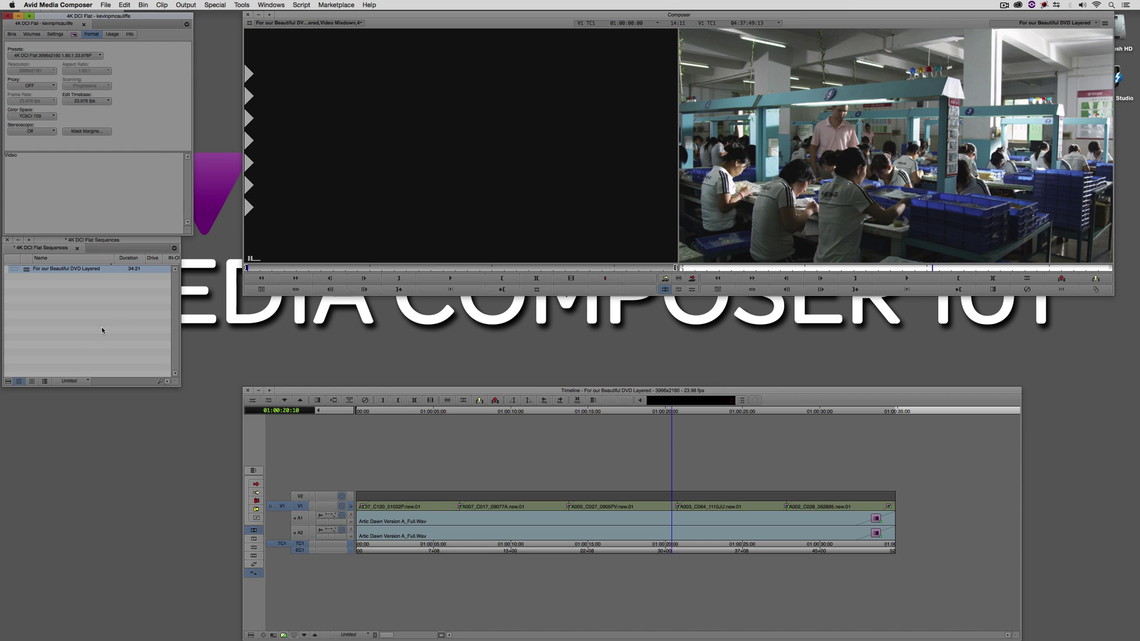
- Apply the Timecode Burn-In generator effect to the first clip on track V1
left_click(425, 417)
left_click_drag(425, 418, 362, 528)
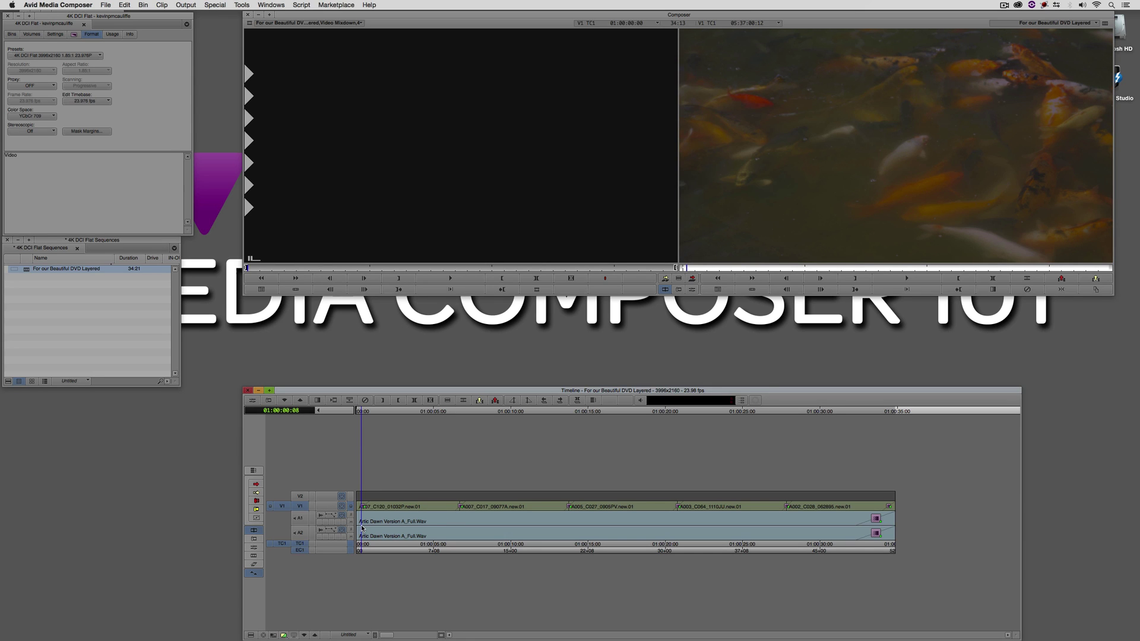
key("super+8")
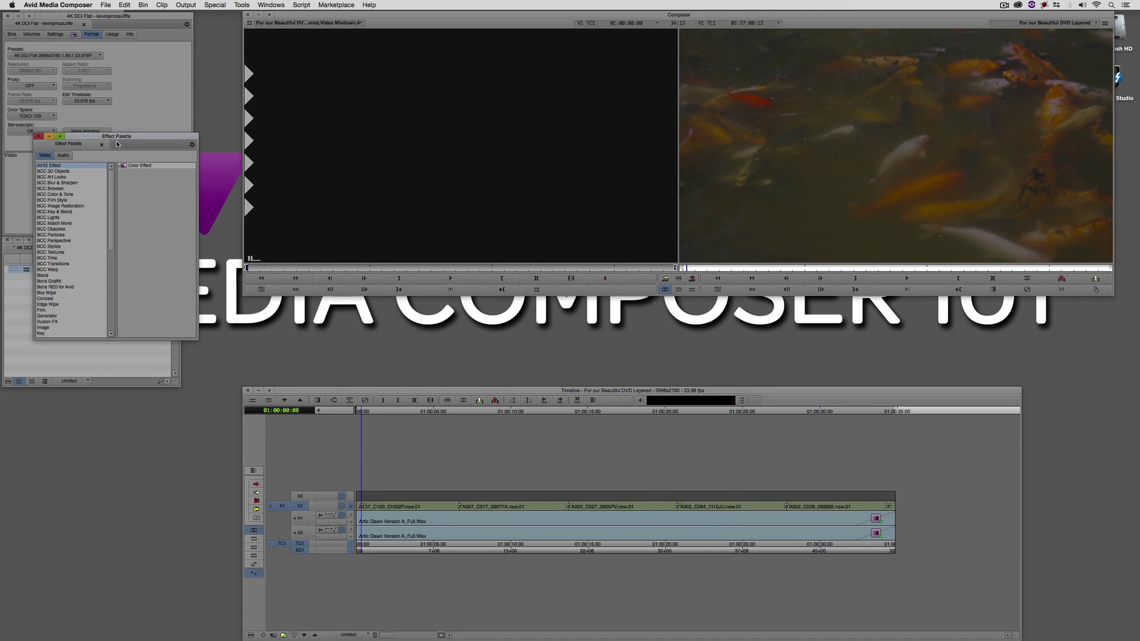
left_click_drag(111, 139, 140, 233)
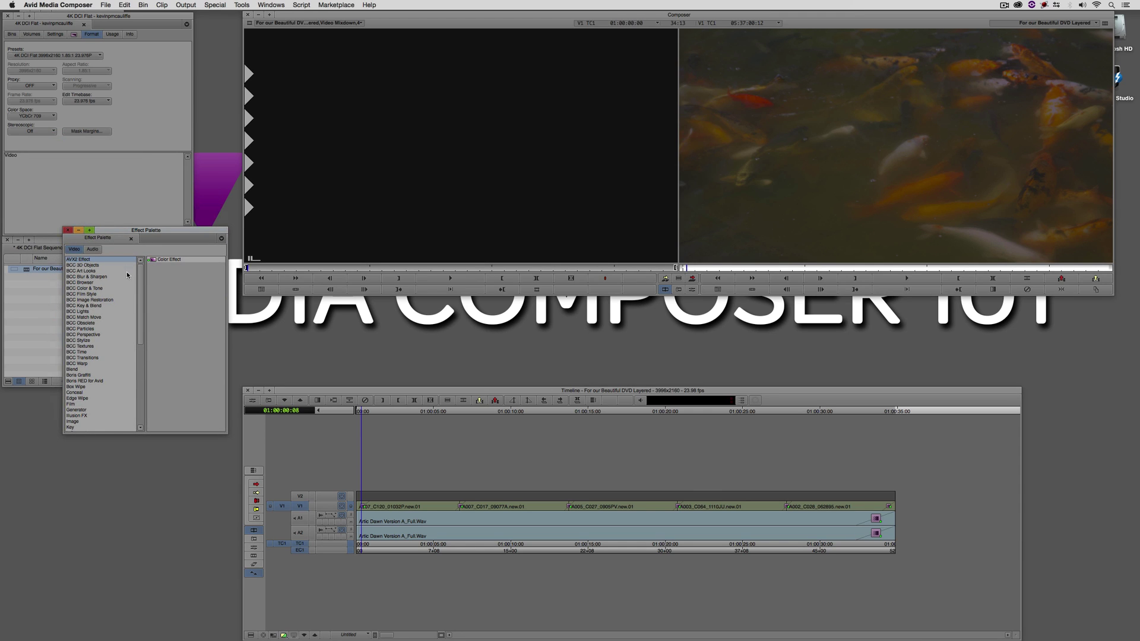
left_click_drag(140, 274, 144, 308)
left_click(82, 338)
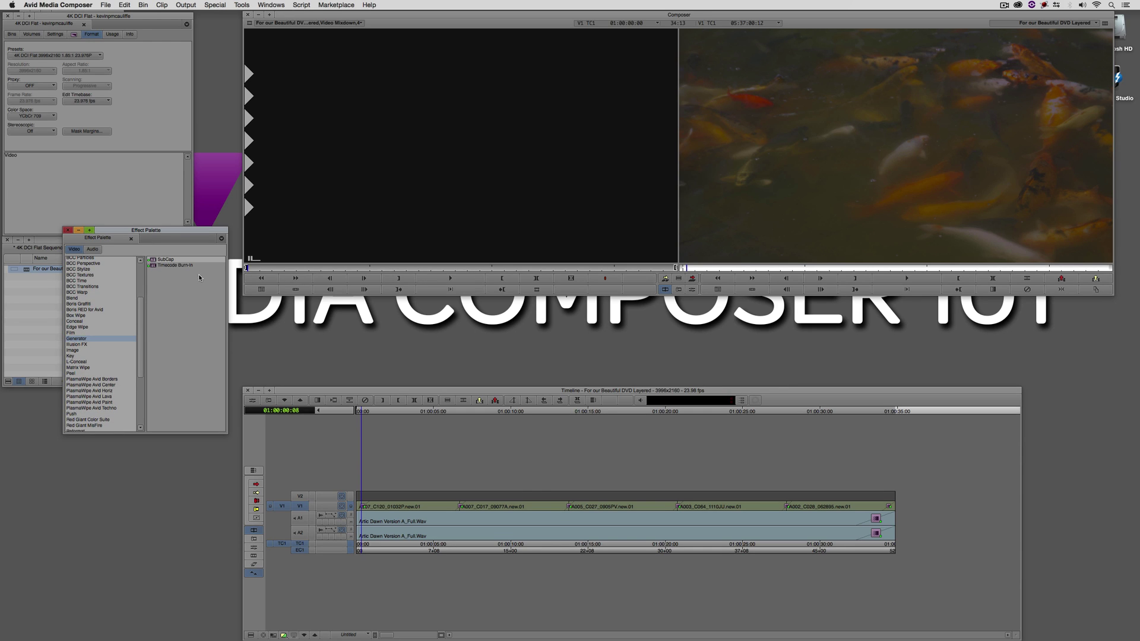
left_click(155, 266)
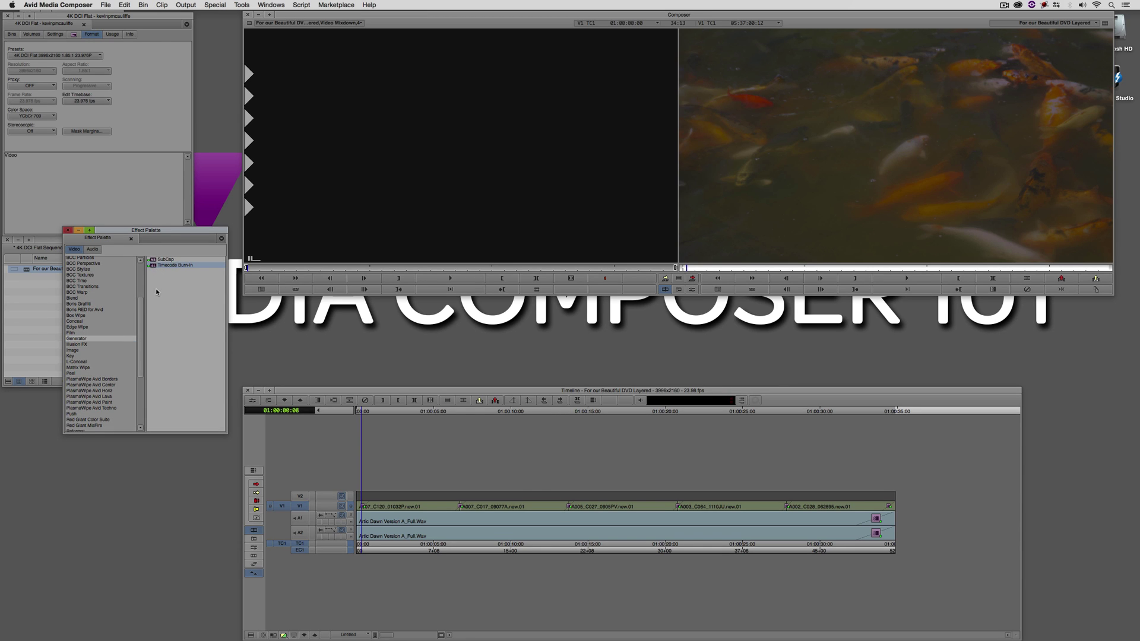
mouse_move(155, 269)
left_mouse_down()
mouse_move(207, 269)
mouse_move(370, 362)
mouse_move(413, 458)
mouse_move(408, 505)
left_mouse_up()
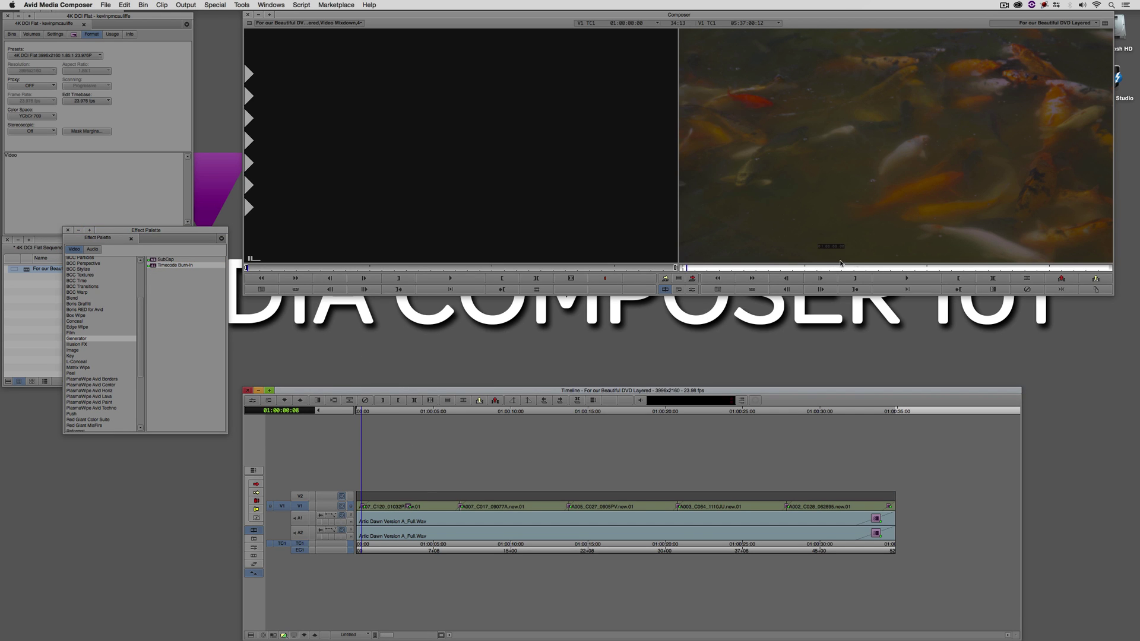
- Set the first clip's burn-in font size to 148 pixels and move the timecode to the lower-left corner of the picture
left_click(404, 514)
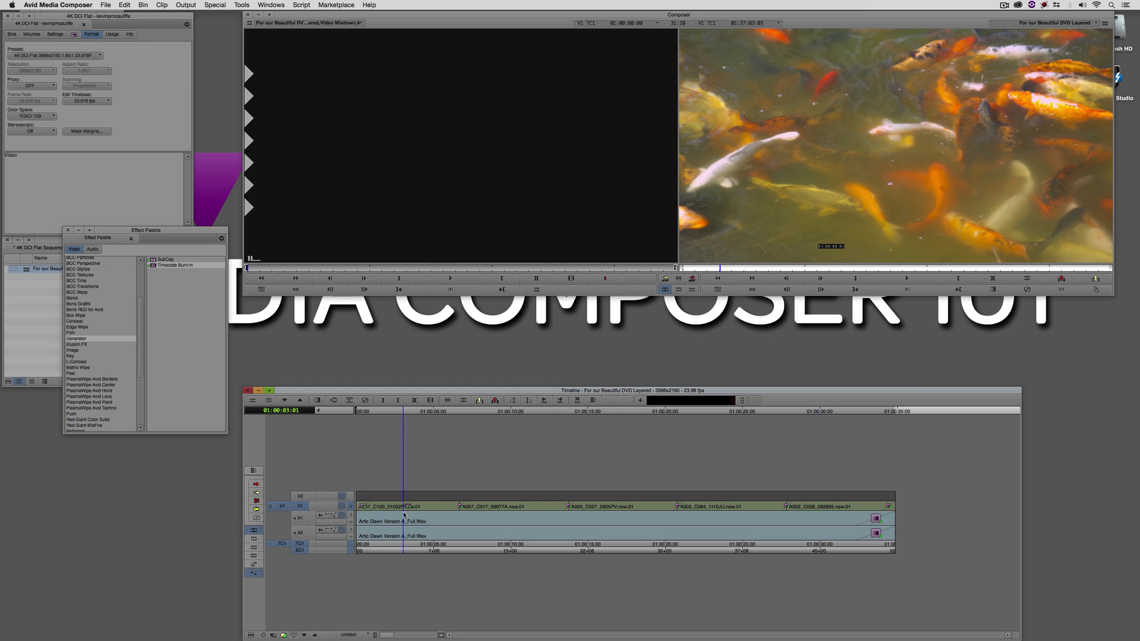
key("super+8")
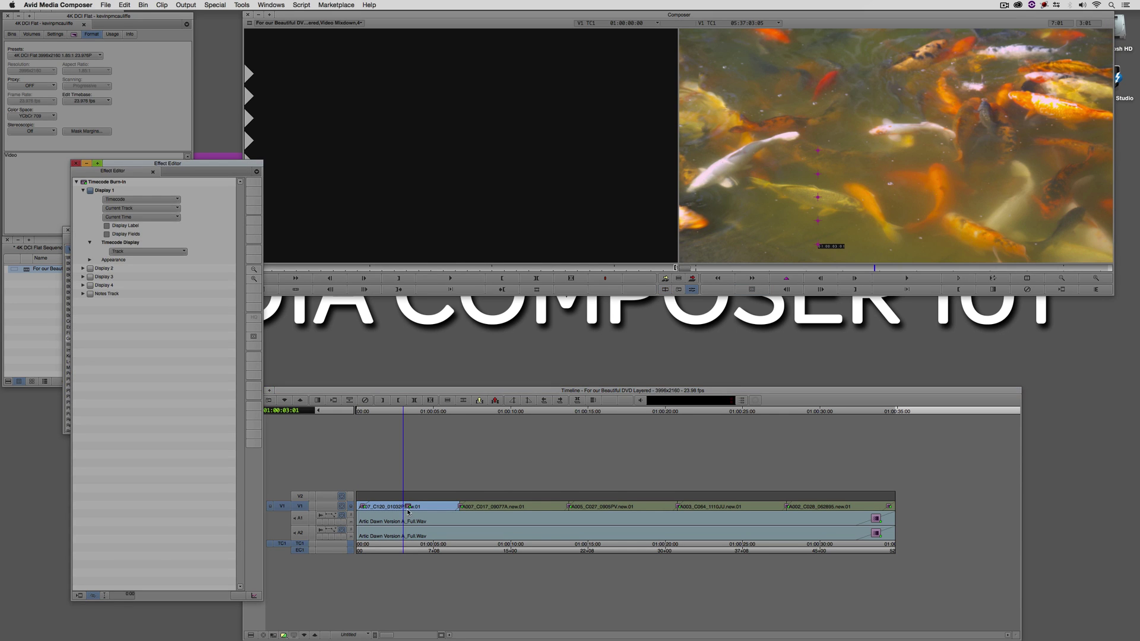
left_click_drag(209, 163, 180, 159)
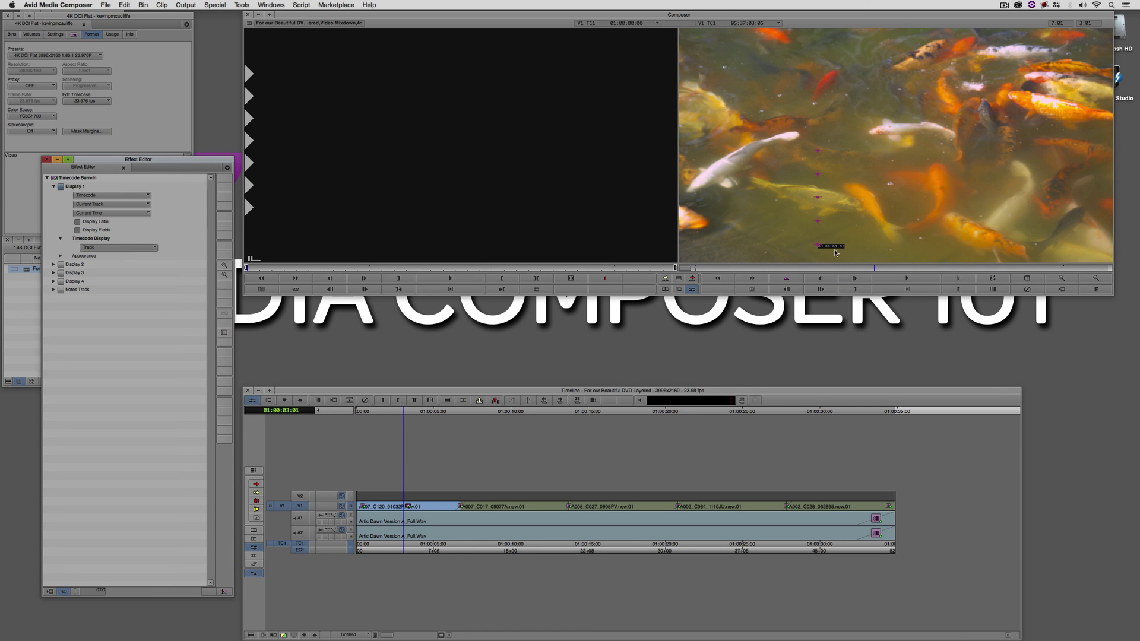
left_click(60, 256)
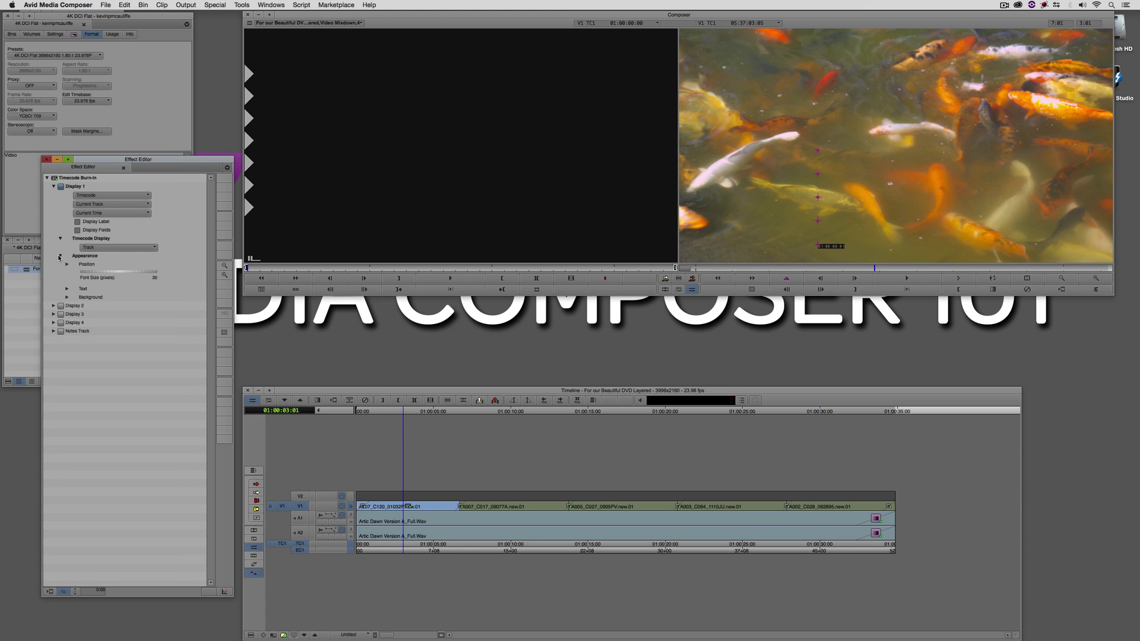
left_click_drag(113, 273, 184, 272)
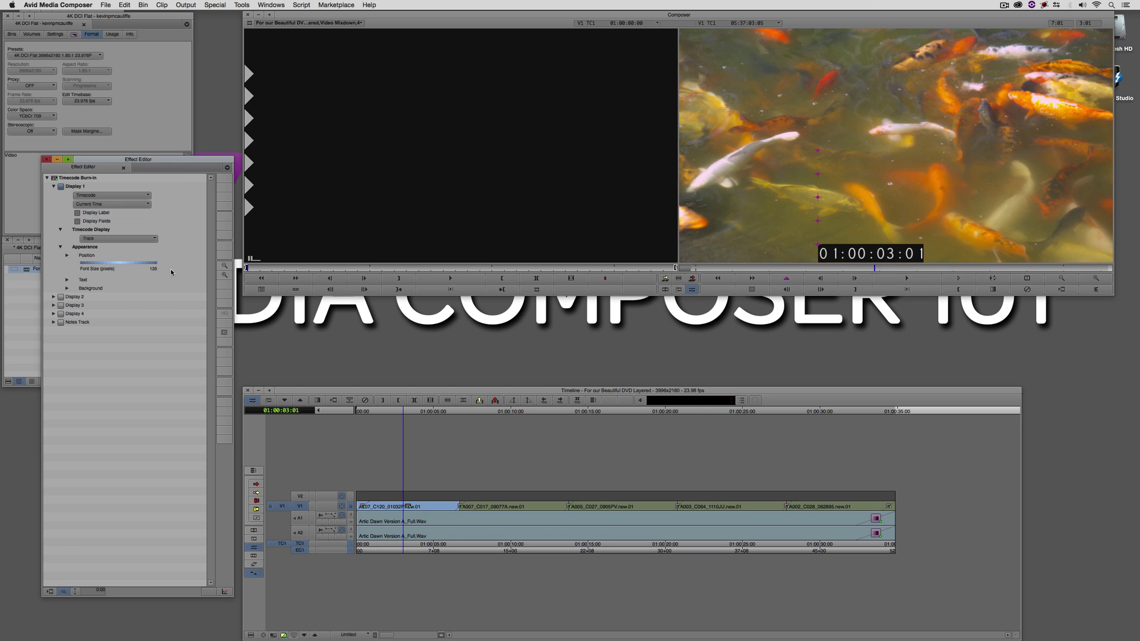
left_click(818, 248)
left_click_drag(710, 236, 704, 234)
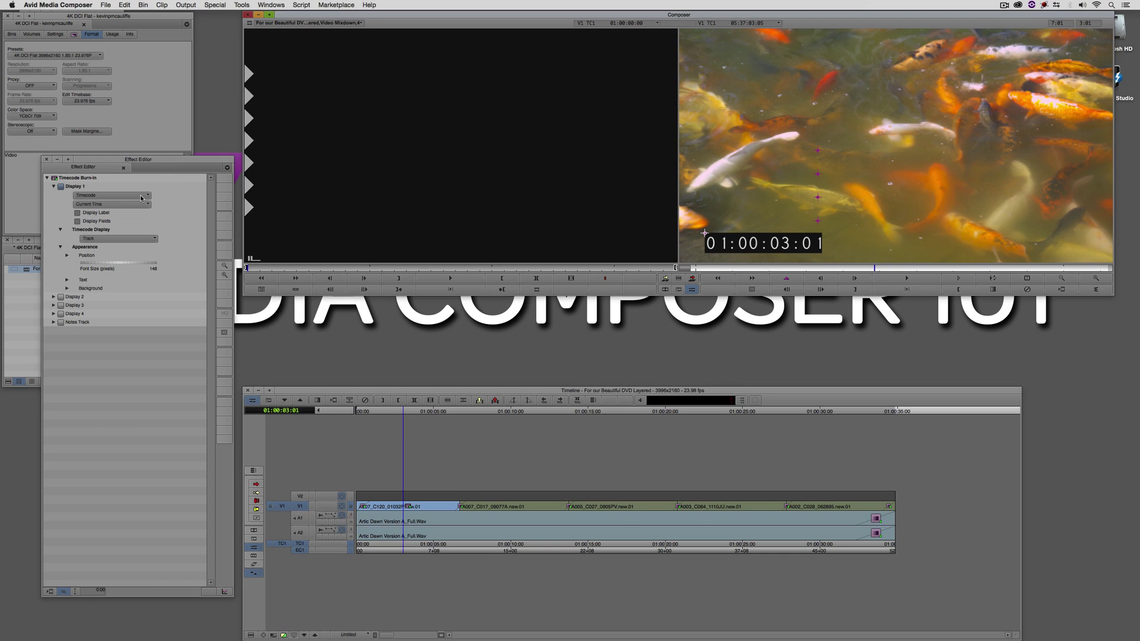
- Set the first clip's Display 1 to Source Timecode and scrub the clip to check it
left_click(142, 198)
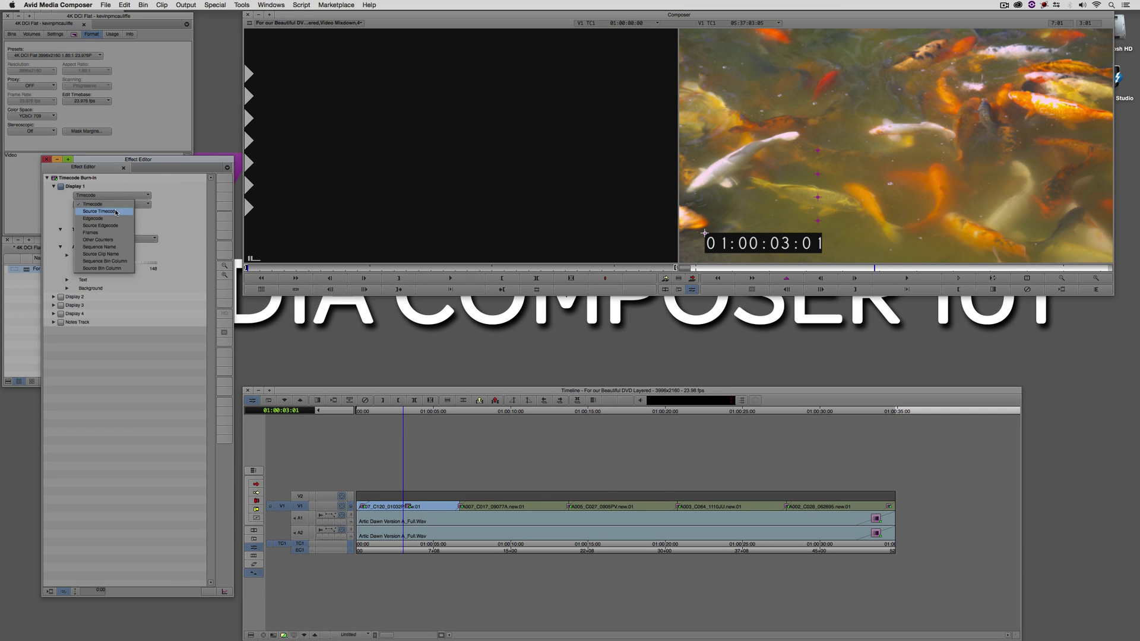
left_click(117, 212)
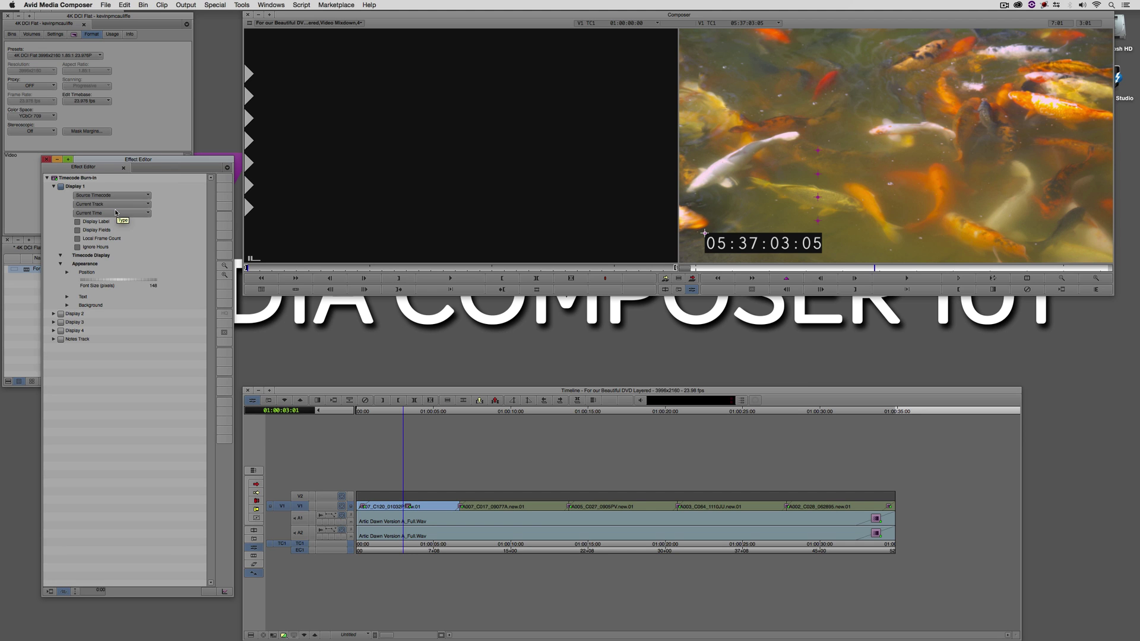
mouse_move(437, 508)
left_mouse_down()
mouse_move(374, 509)
mouse_move(425, 509)
left_mouse_up()
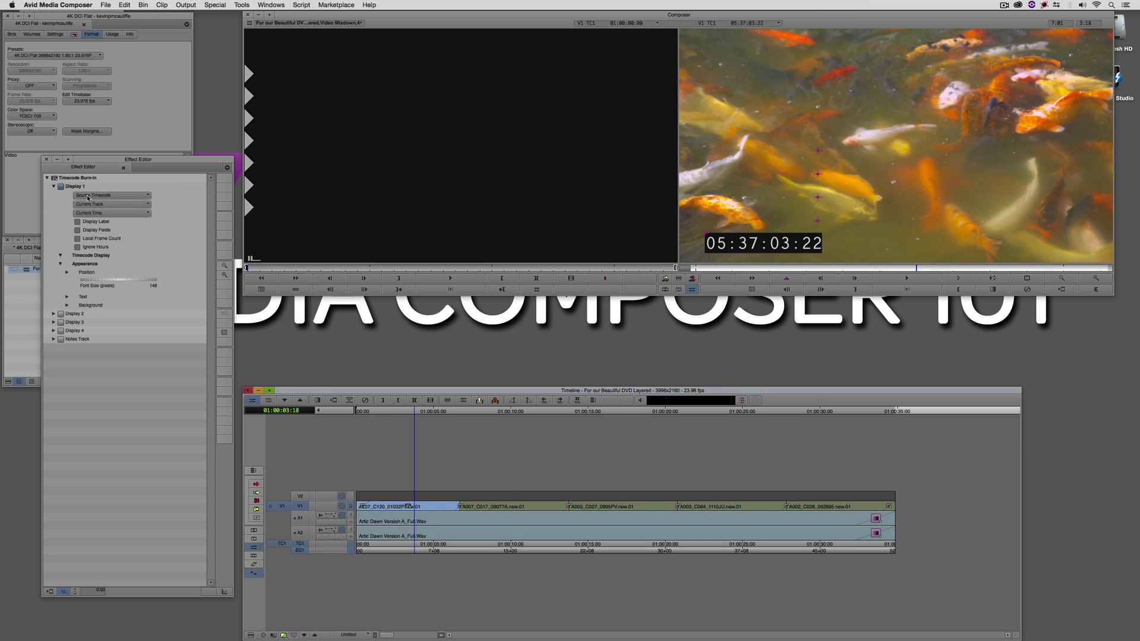
- Copy the first clip's configured Timecode Burn-In effect to the other four clips on track V1
left_click(59, 178)
key("s")
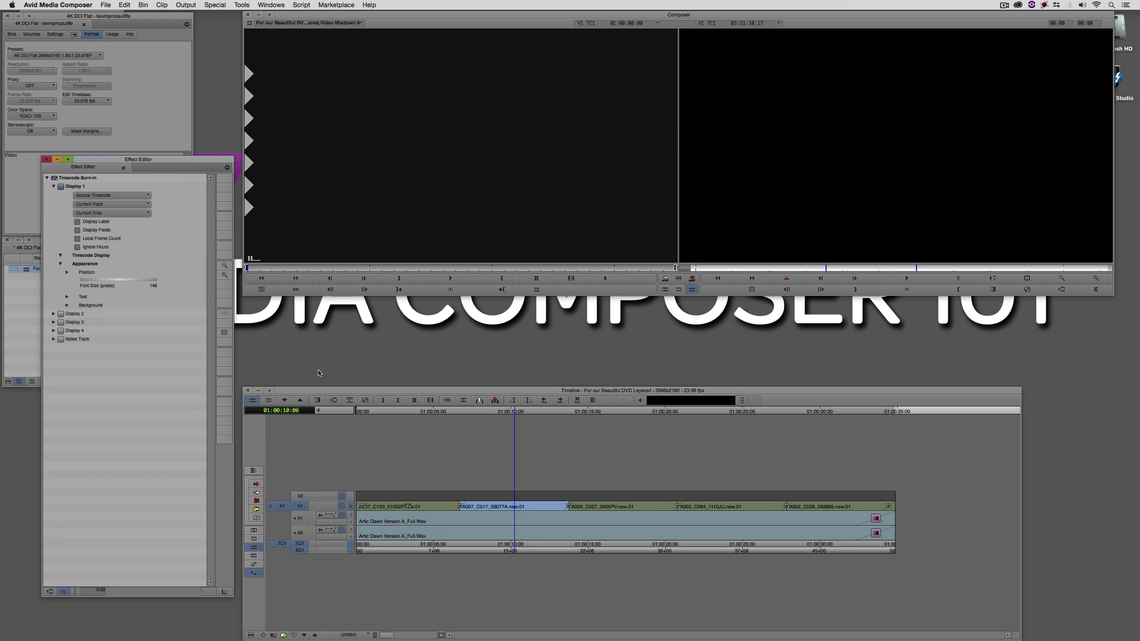
left_click(59, 179)
key("s")
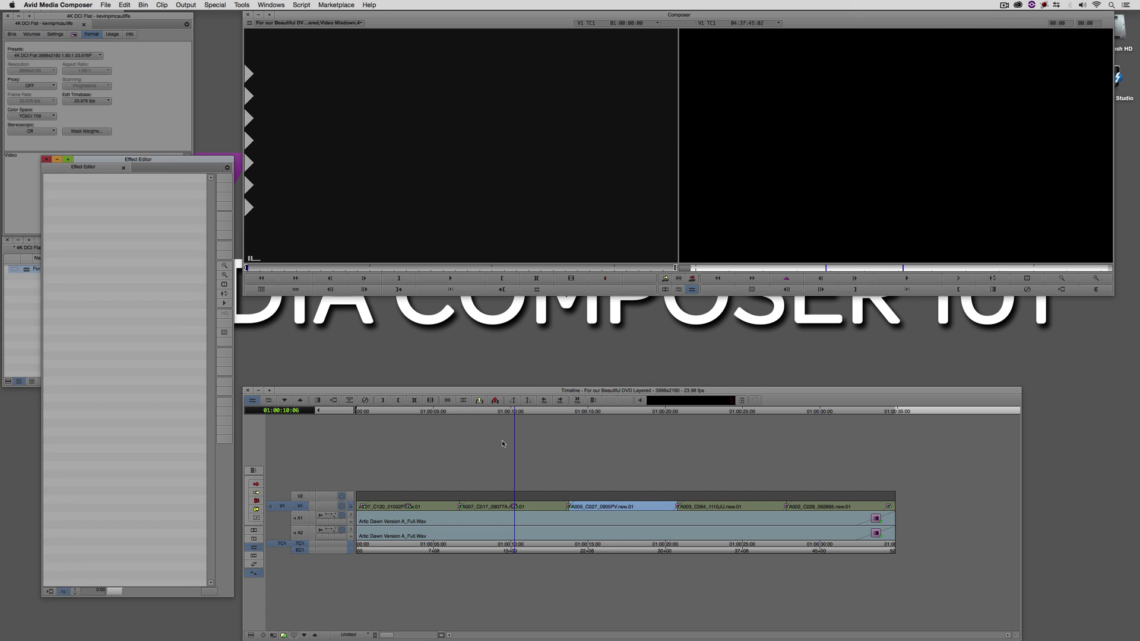
left_click(59, 178)
key("s")
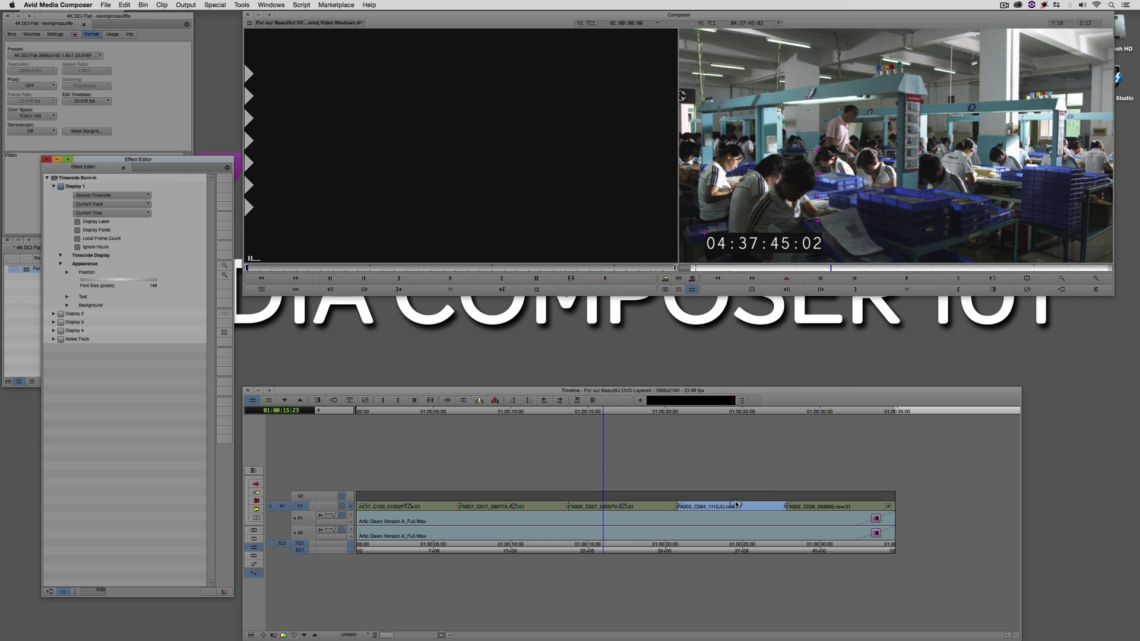
left_click(821, 506)
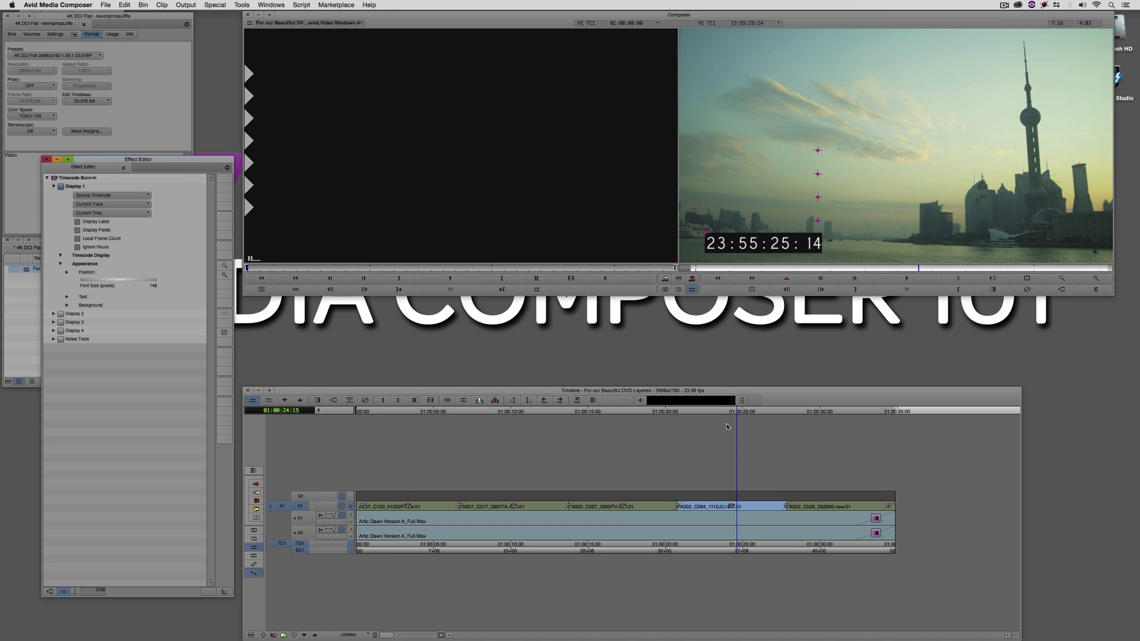
left_click(815, 496)
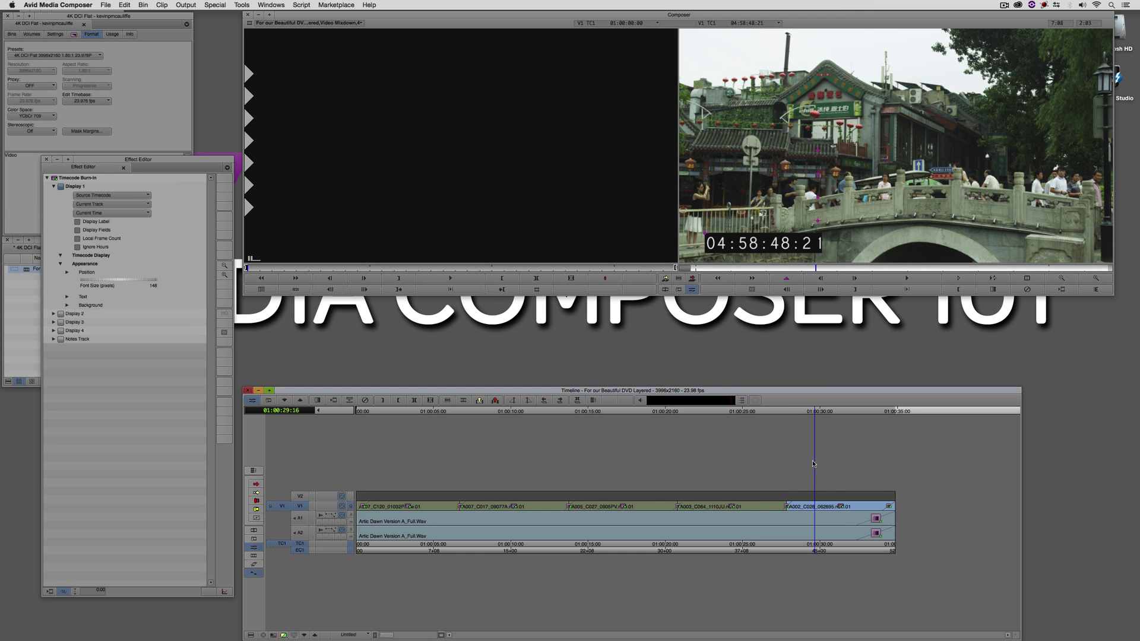
- Apply the default Timecode Burn-In effect to the empty V2 track above the clips
key("super+8")
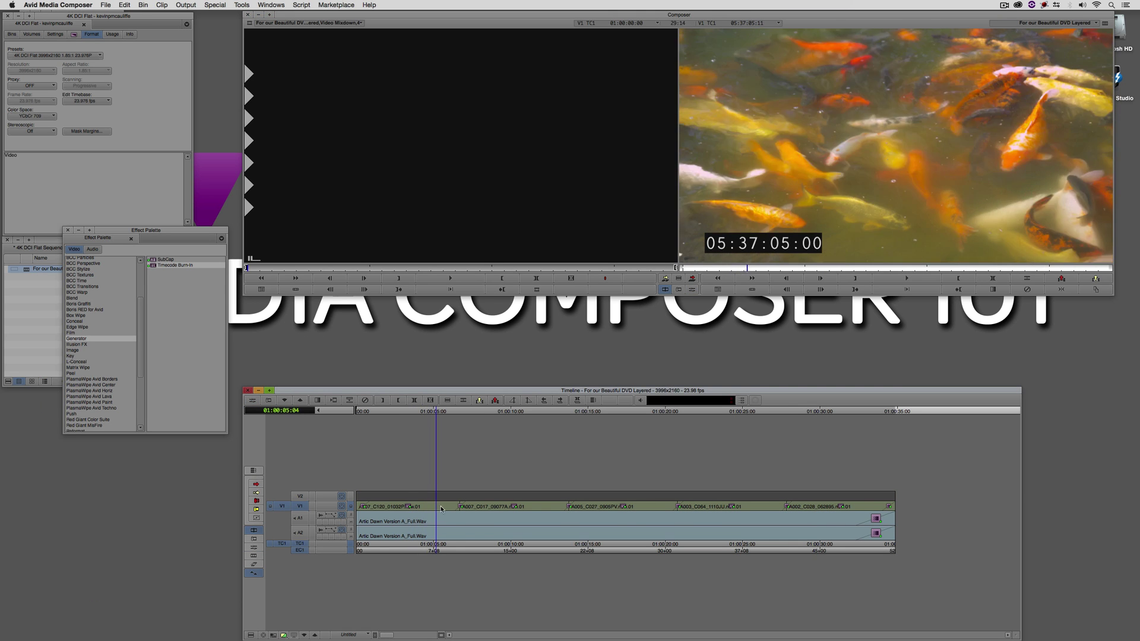
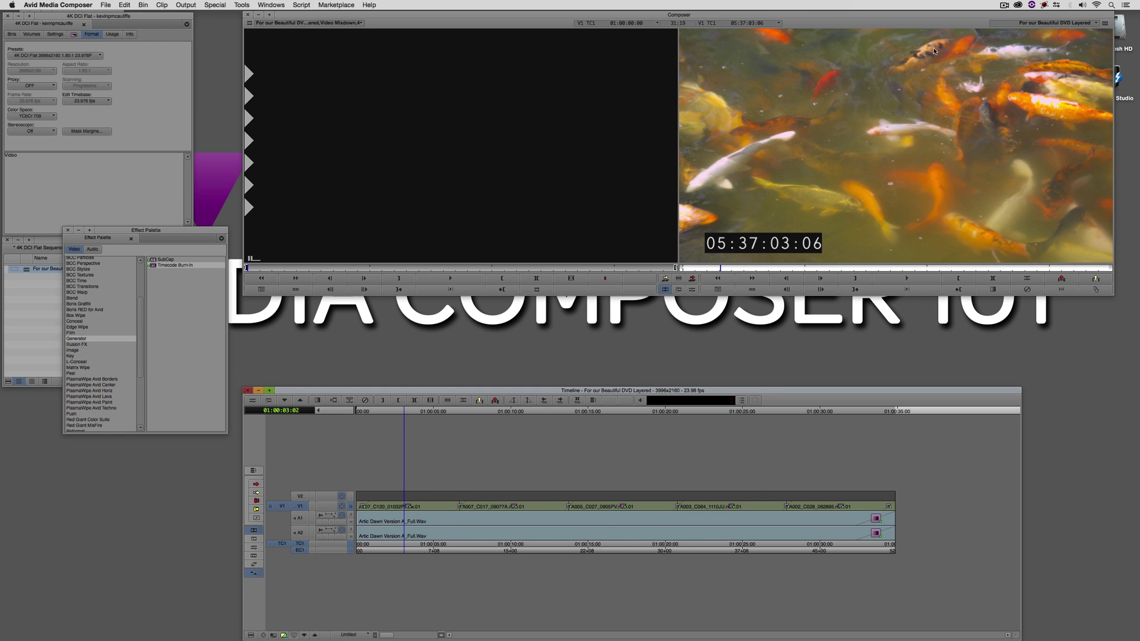
left_click(155, 265)
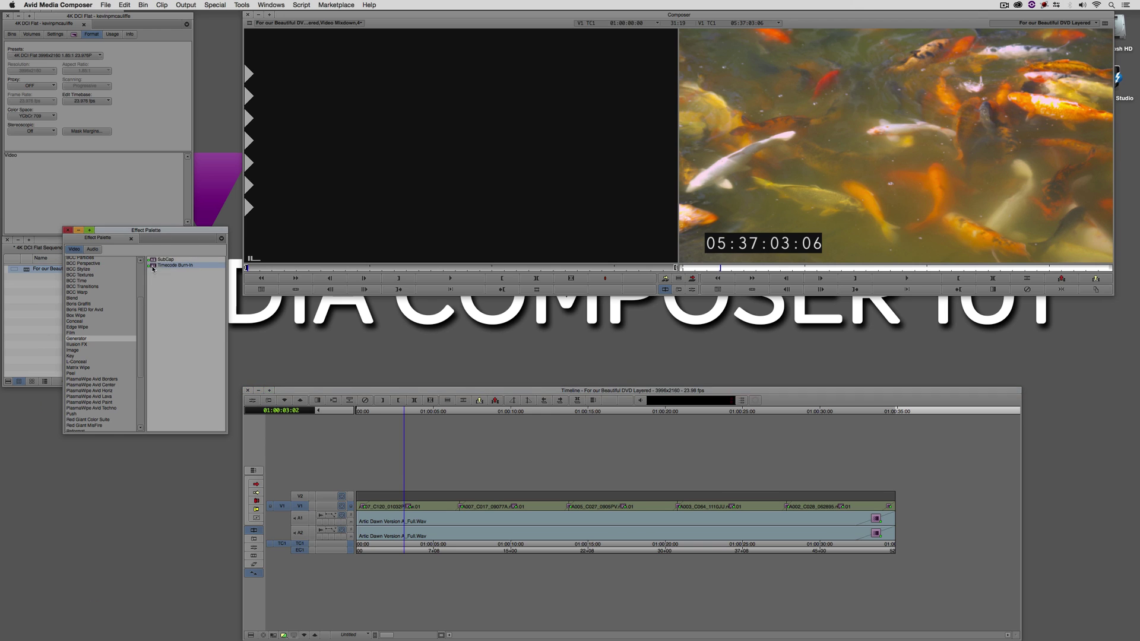
mouse_move(357, 407)
left_mouse_down()
mouse_move(418, 470)
mouse_move(398, 496)
left_mouse_up()
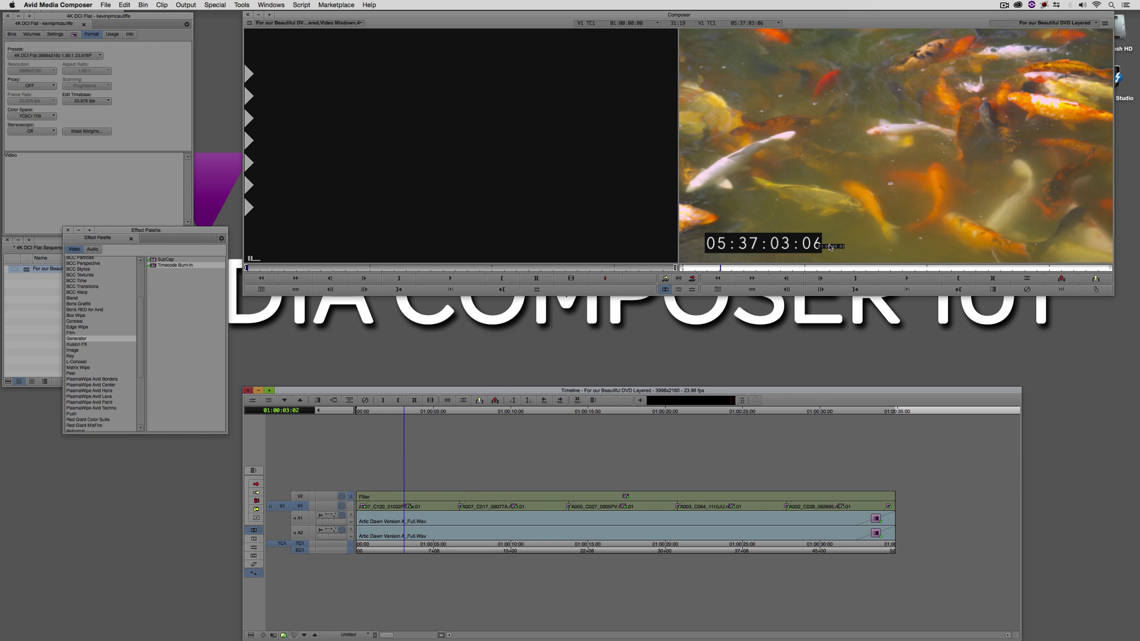
- Remove the default Timecode Burn-In effect from the V2 filler
key("super+8")
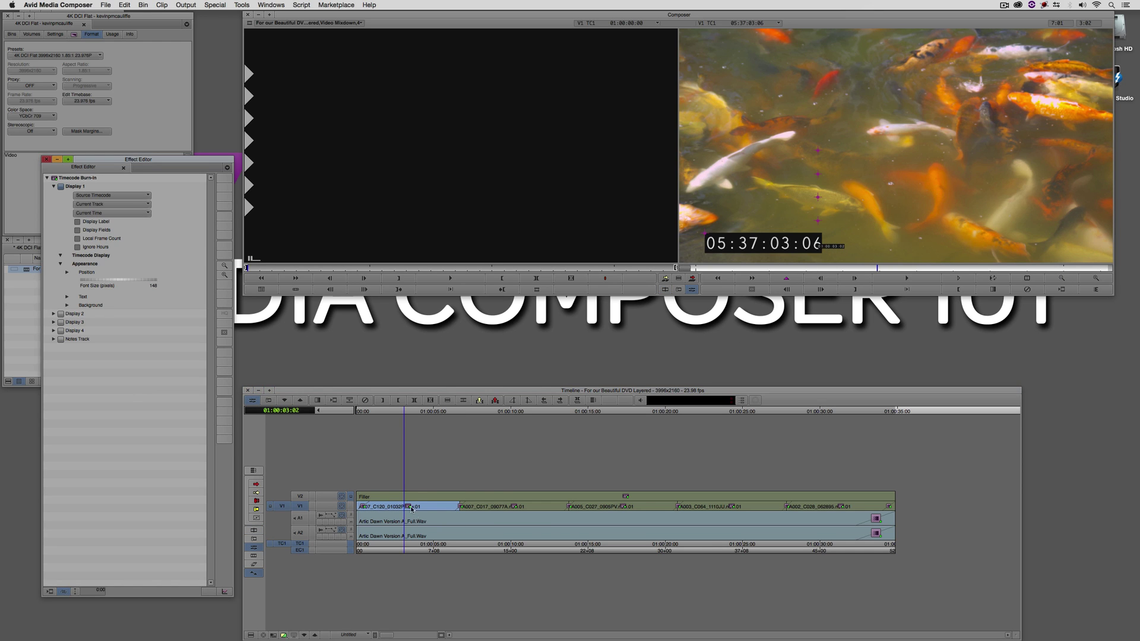
key("super+8")
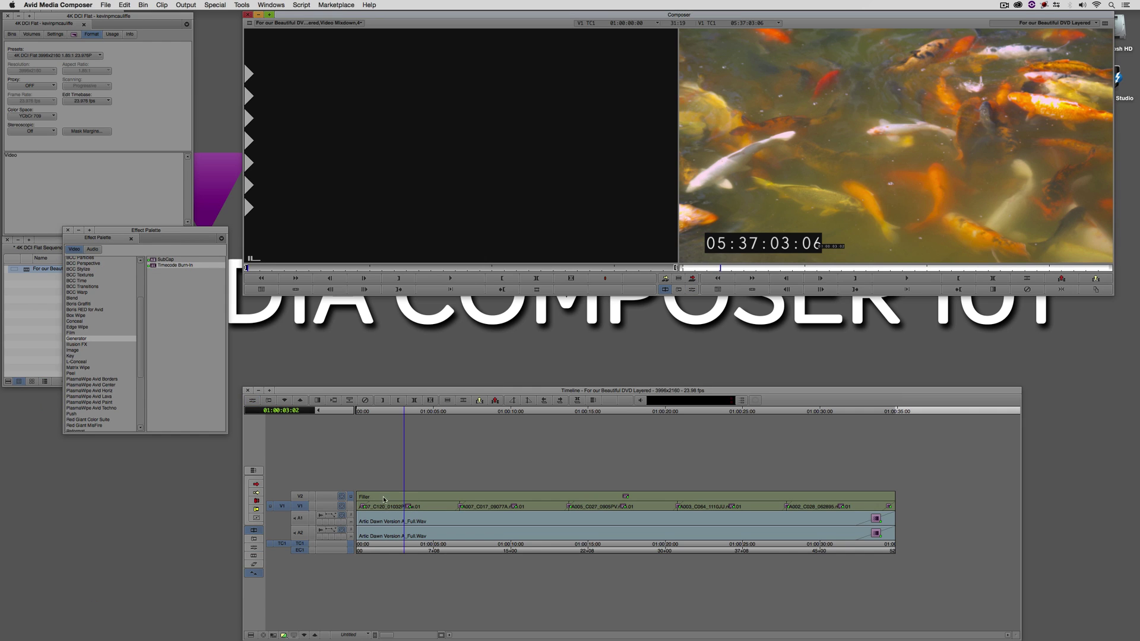
left_click_drag(302, 508, 301, 500)
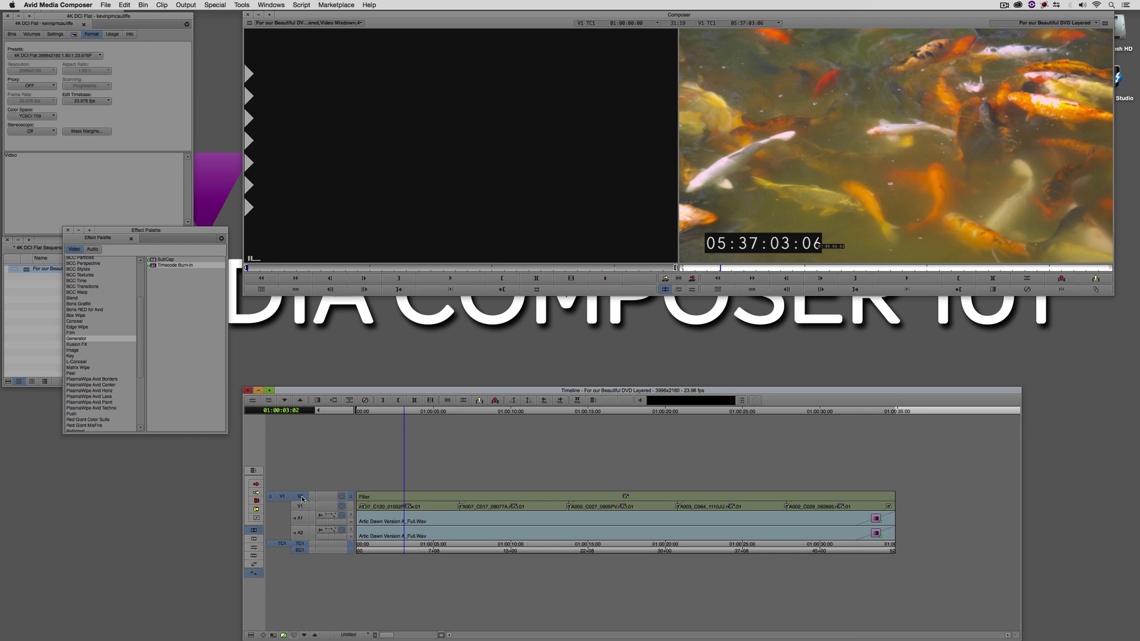
key("Delete")
- Copy the first clip's configured Timecode Burn-In effect to the V2 filler and set its Display 1 to Timecode
key("super+8")
left_click(398, 506)
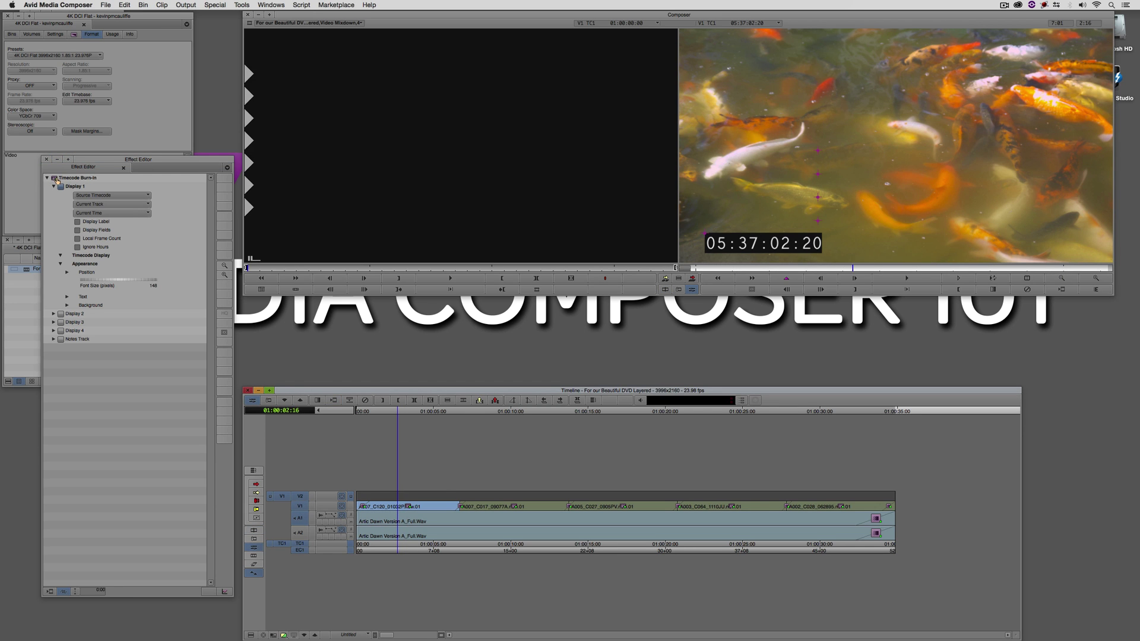
left_click(447, 493)
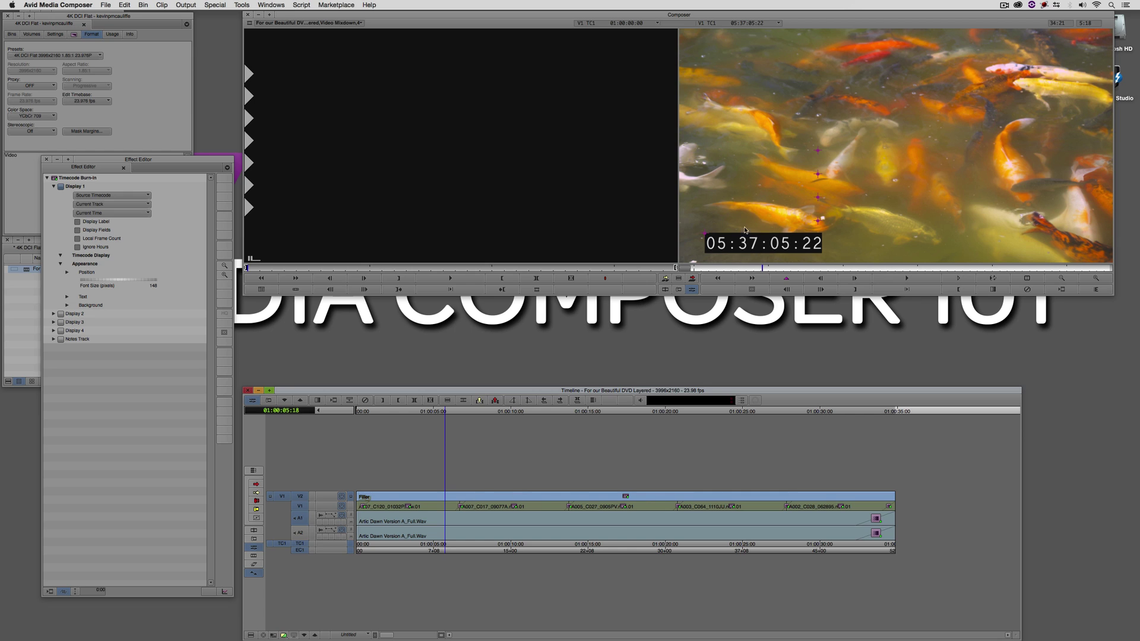
left_click(126, 199)
left_click(110, 206)
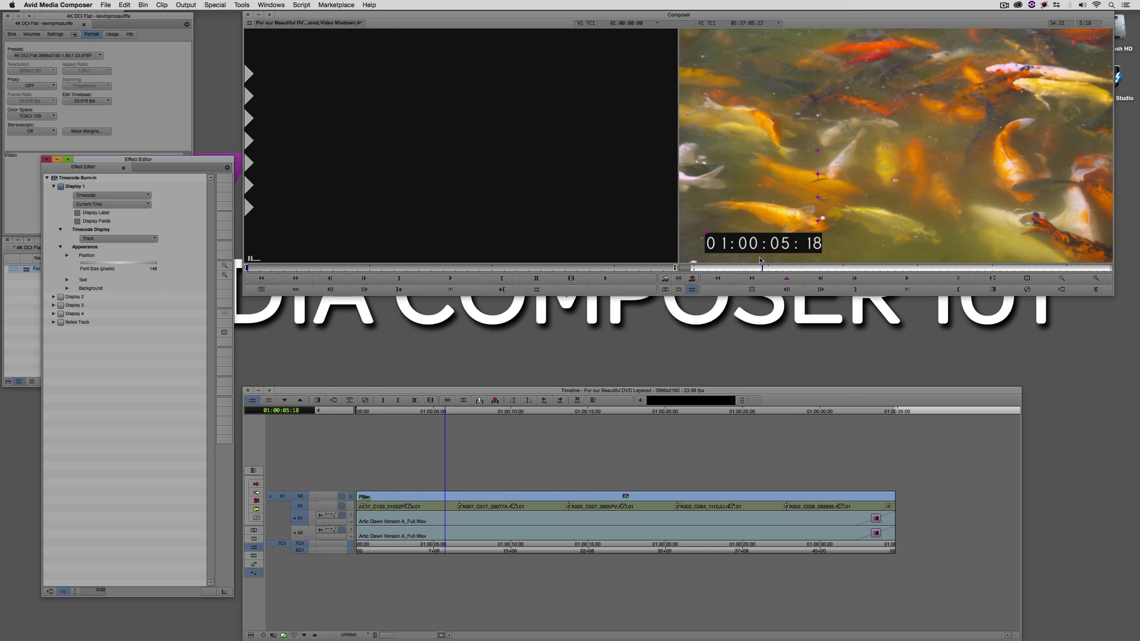
- Set the record monitor's tracking display to the sequence's TC1 master timecode
left_click(740, 24)
mouse_move(807, 27)
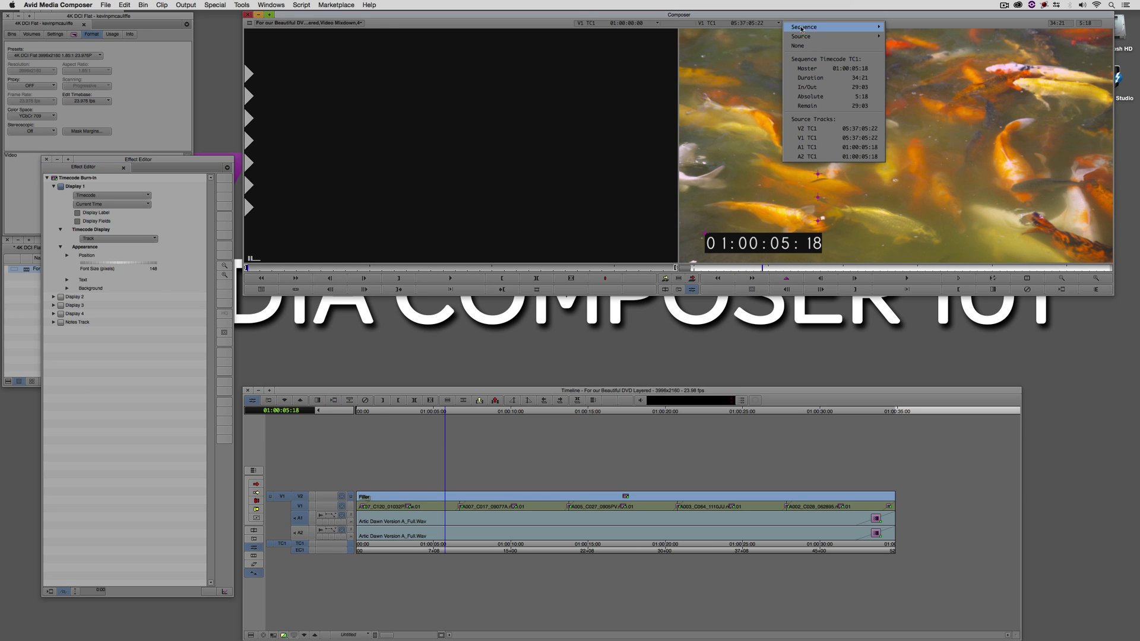
mouse_move(903, 28)
mouse_move(941, 30)
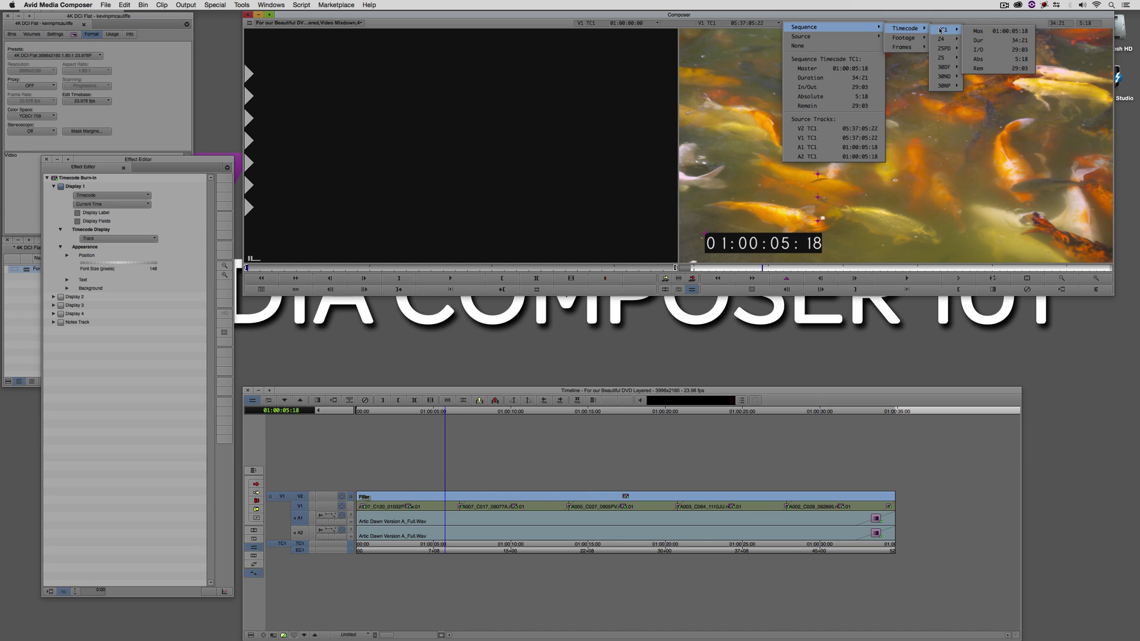
left_click(979, 31)
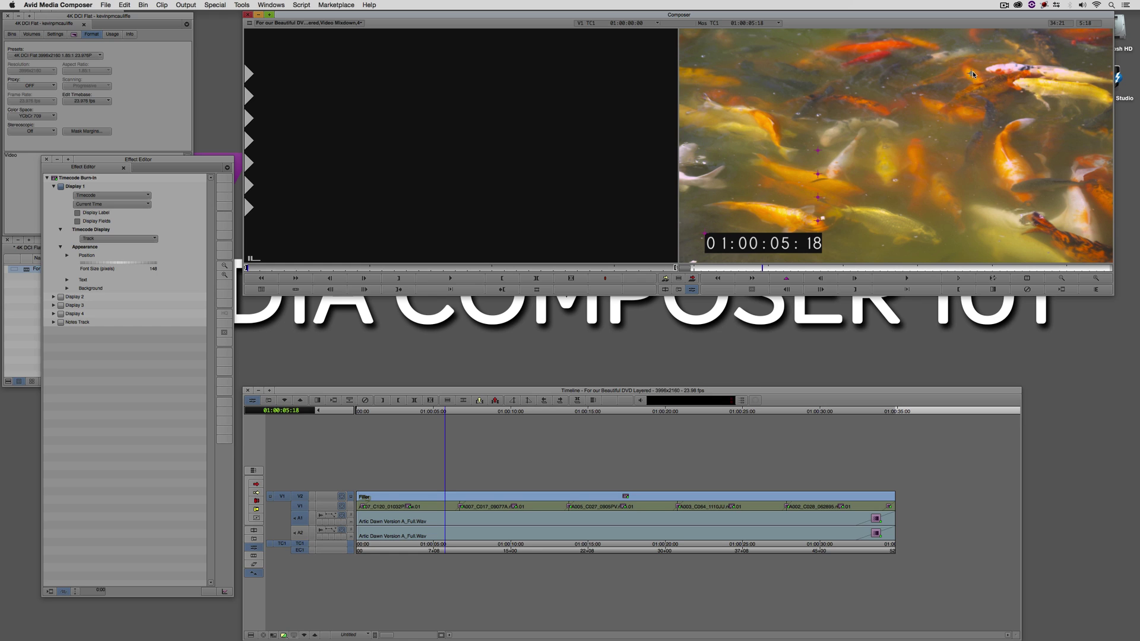
- Move the V2 sequence timecode burn-in to the upper-right corner of the frame and set its background colour to orange
left_click_drag(990, 55, 975, 35)
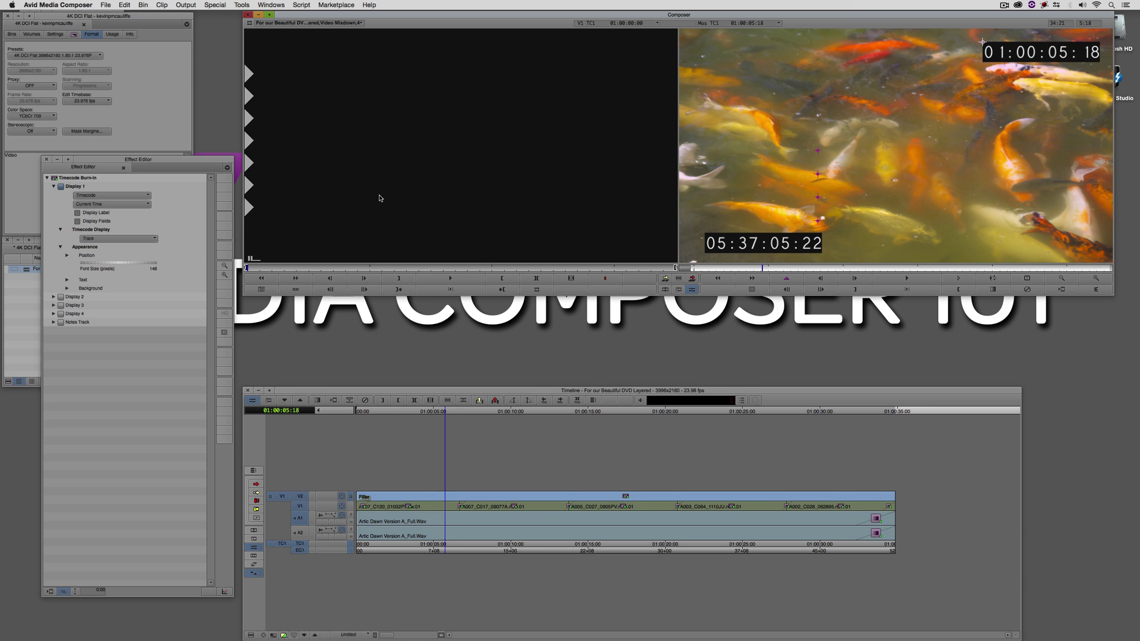
left_click(66, 288)
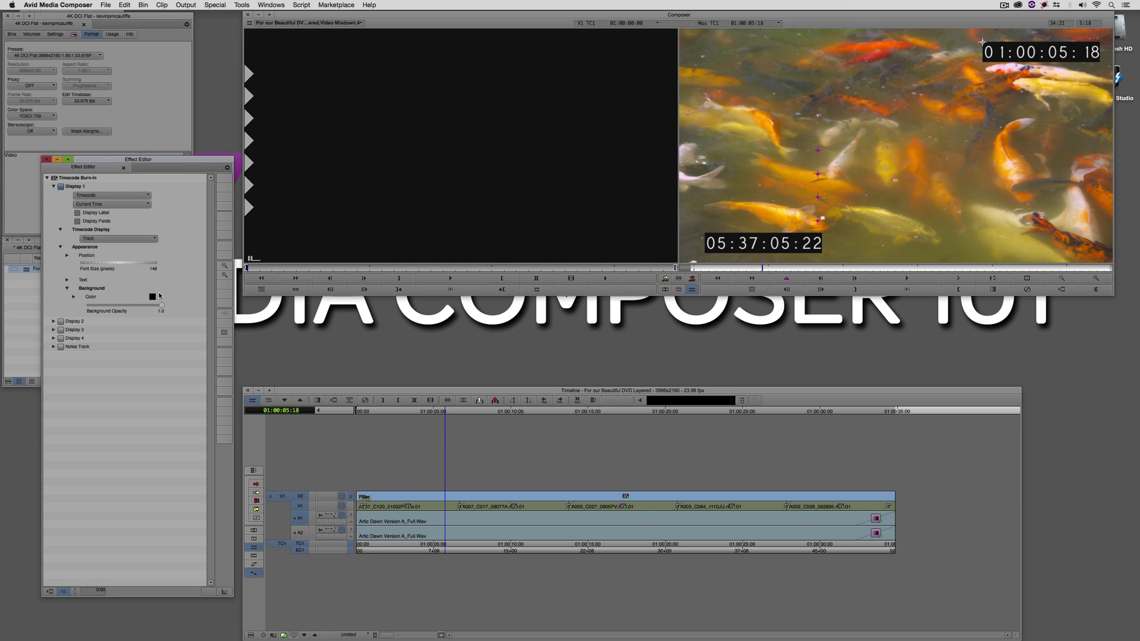
left_click(153, 295)
mouse_move(597, 326)
left_mouse_down()
mouse_move(735, 231)
mouse_move(1013, 178)
mouse_move(980, 165)
mouse_move(980, 134)
mouse_move(783, 208)
mouse_move(715, 219)
left_mouse_up()
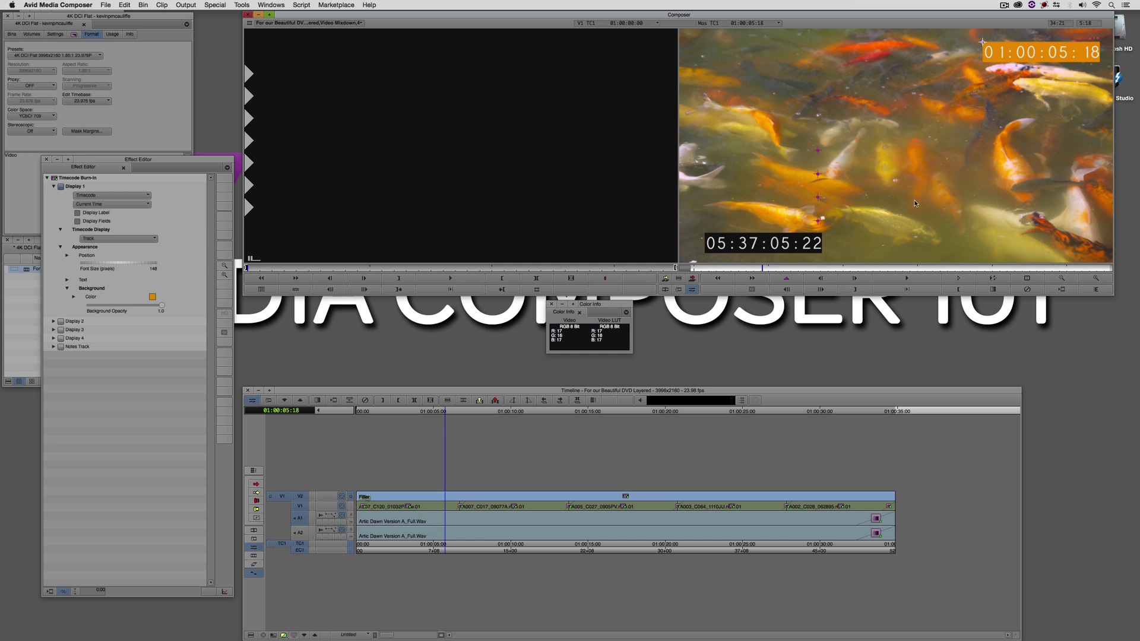
left_click(551, 304)
- Remove the Timecode Burn-In effects from the V2 filler and all five V1 clips, and close the Effect Editor
left_click(301, 508)
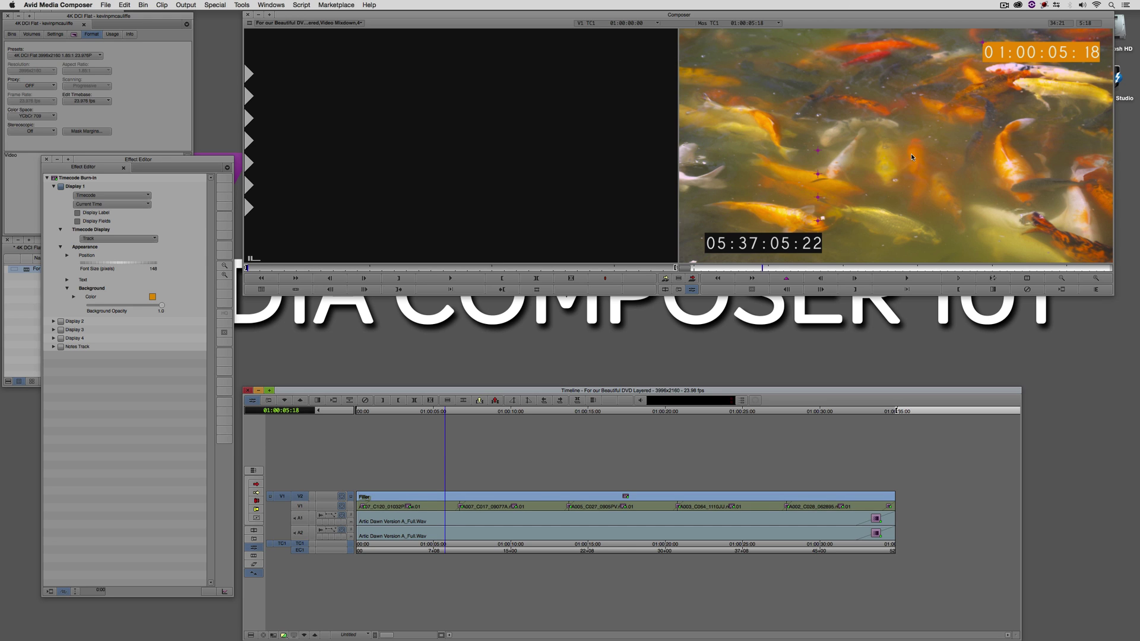
key("super+z")
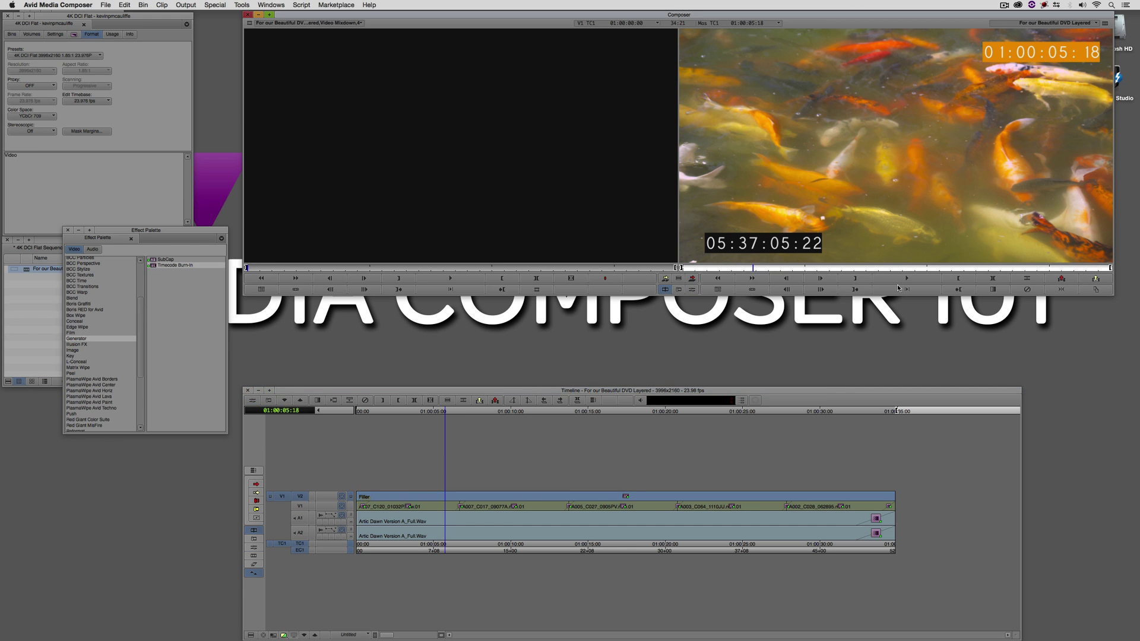
left_click(411, 512)
left_click_drag(371, 516, 429, 516)
left_click(424, 507)
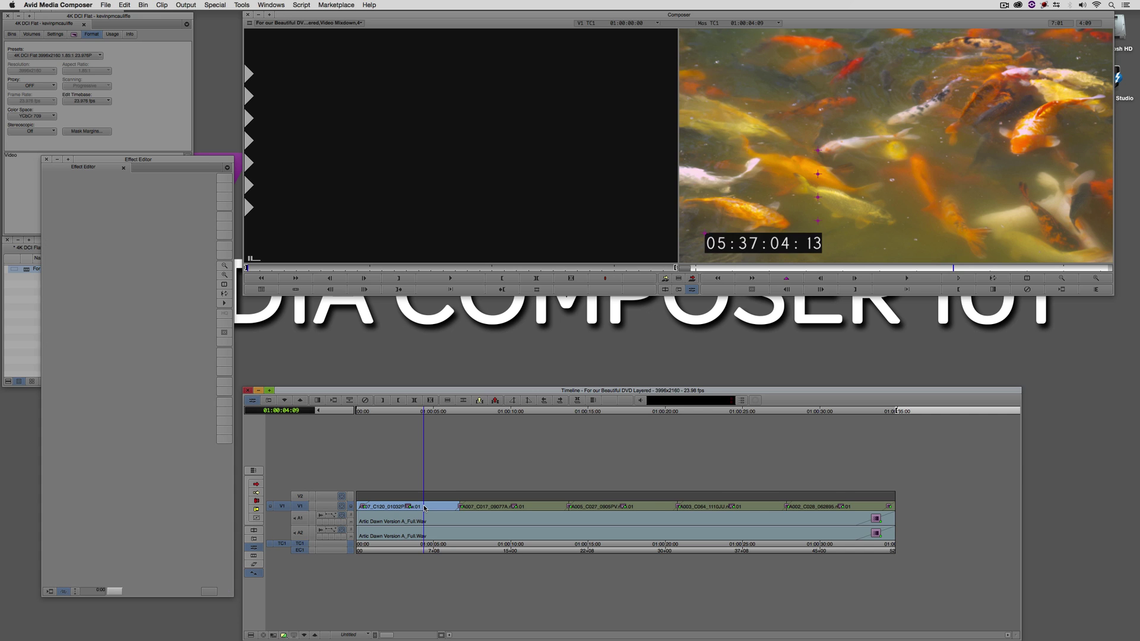
left_click(517, 508)
left_click(628, 507)
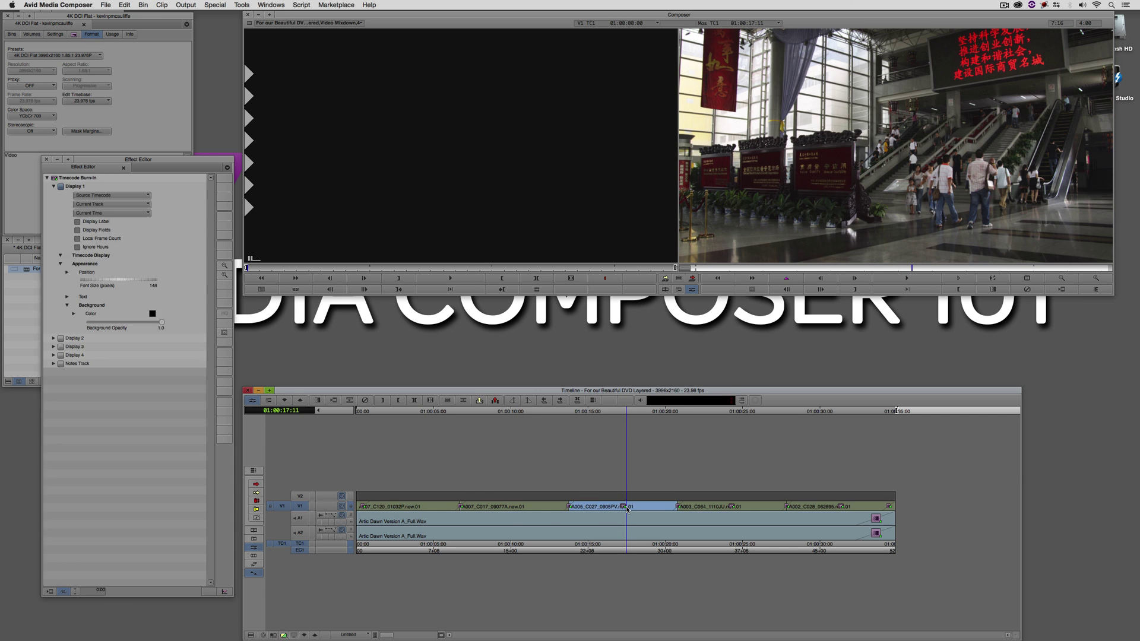
left_click(738, 508)
left_click(831, 507)
key("Delete")
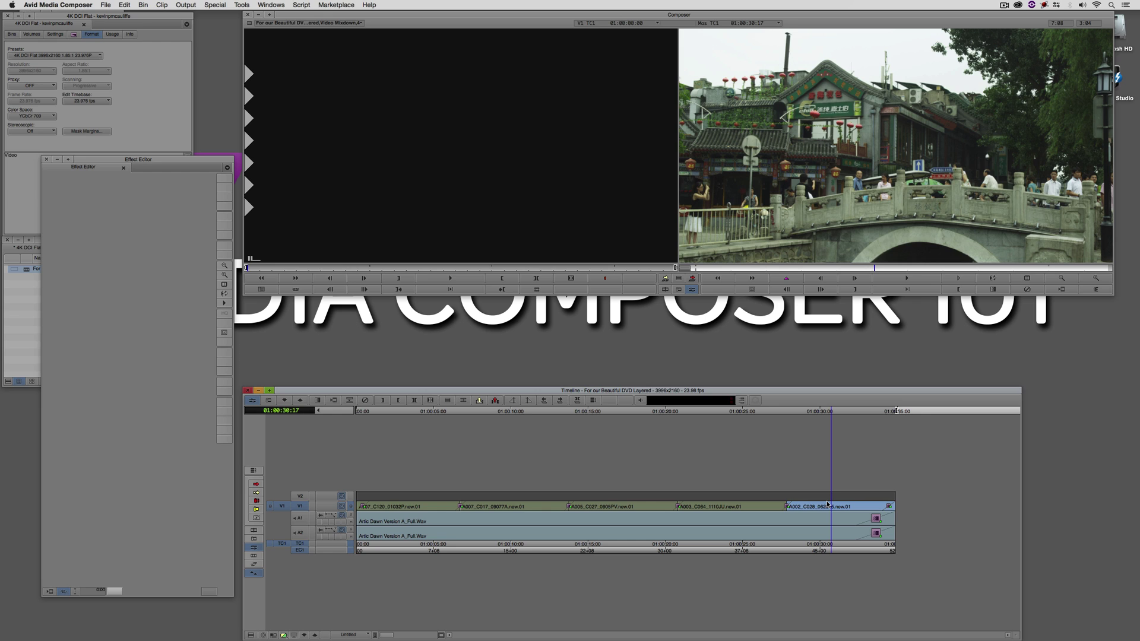
left_click(46, 159)
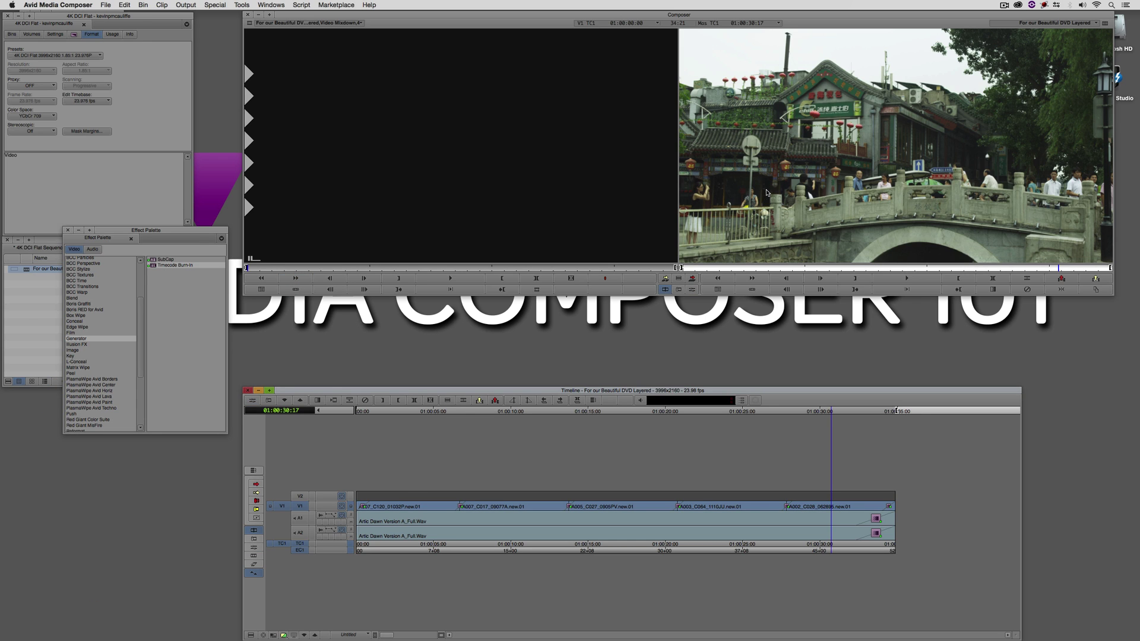
- Duplicate the For our Beautiful DVD Layered sequence and rename the copy For our Beautiful DVD MD
left_click_drag(573, 508, 347, 527)
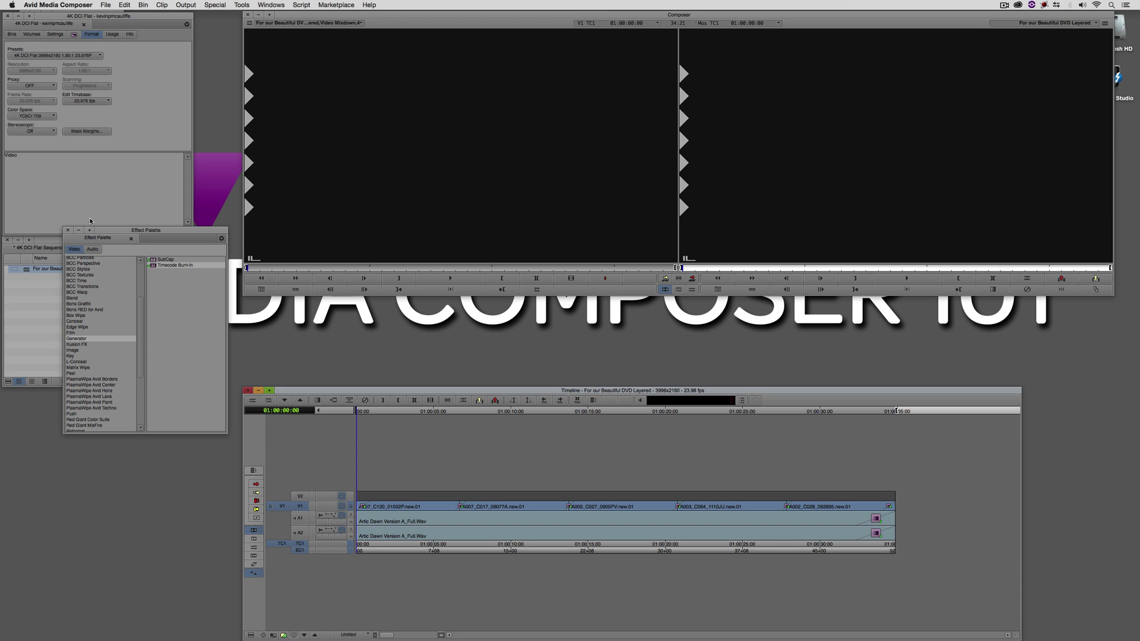
left_click(68, 230)
left_click(62, 292)
key("super+d")
key("Return")
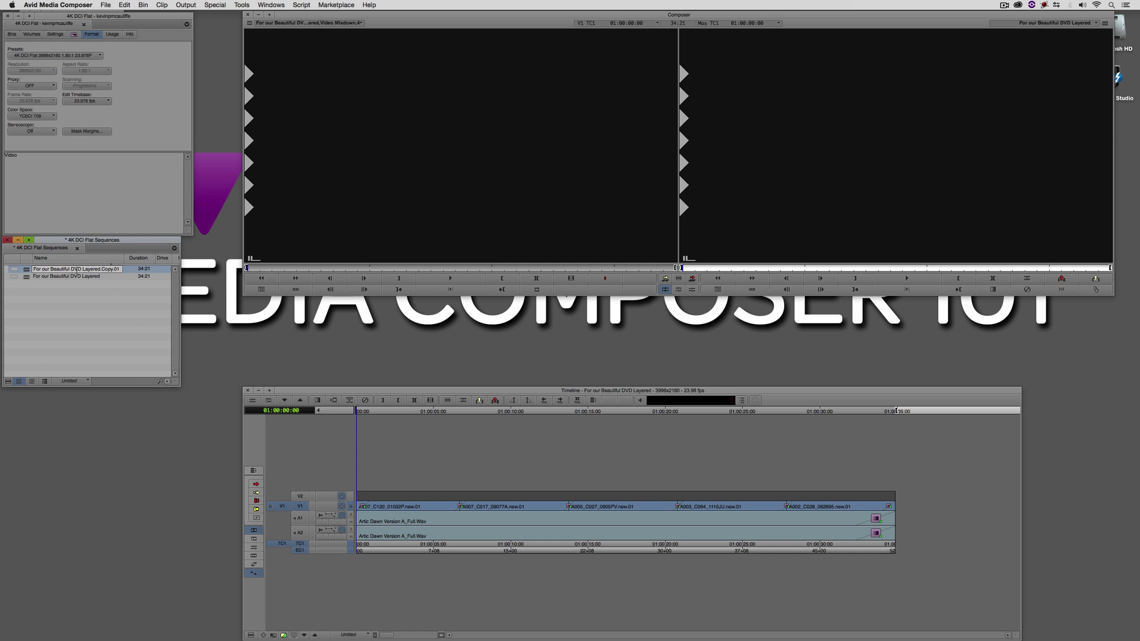
left_click_drag(84, 269, 138, 271)
type("MD")
key("Return")
left_click_drag(399, 514, 876, 517)
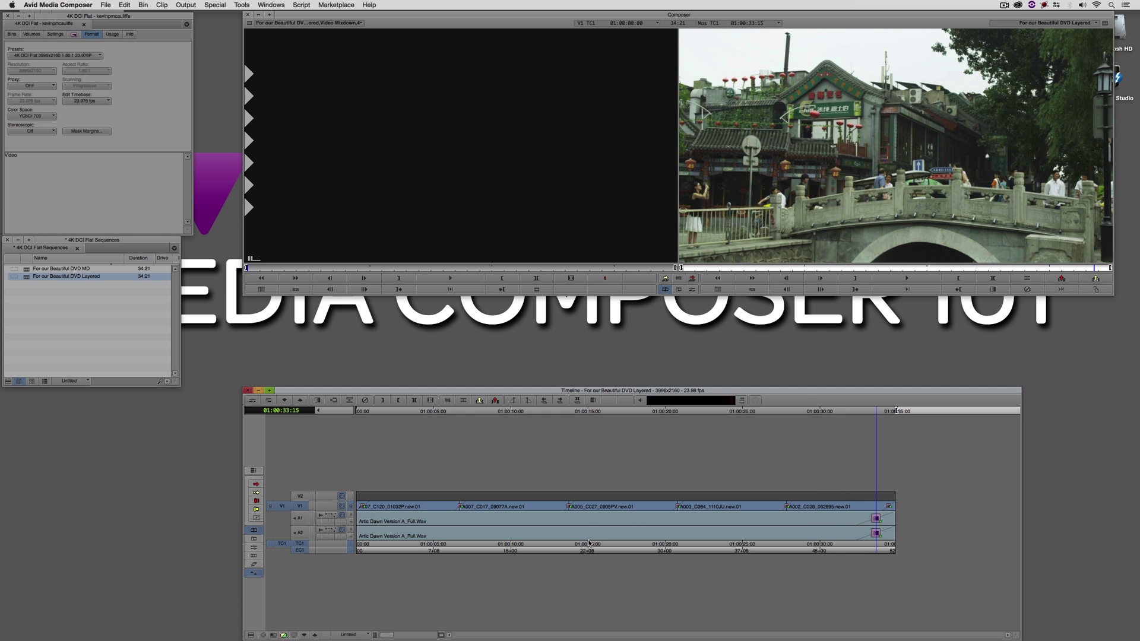
left_click_drag(581, 558, 333, 530)
left_click(276, 22)
left_click(215, 5)
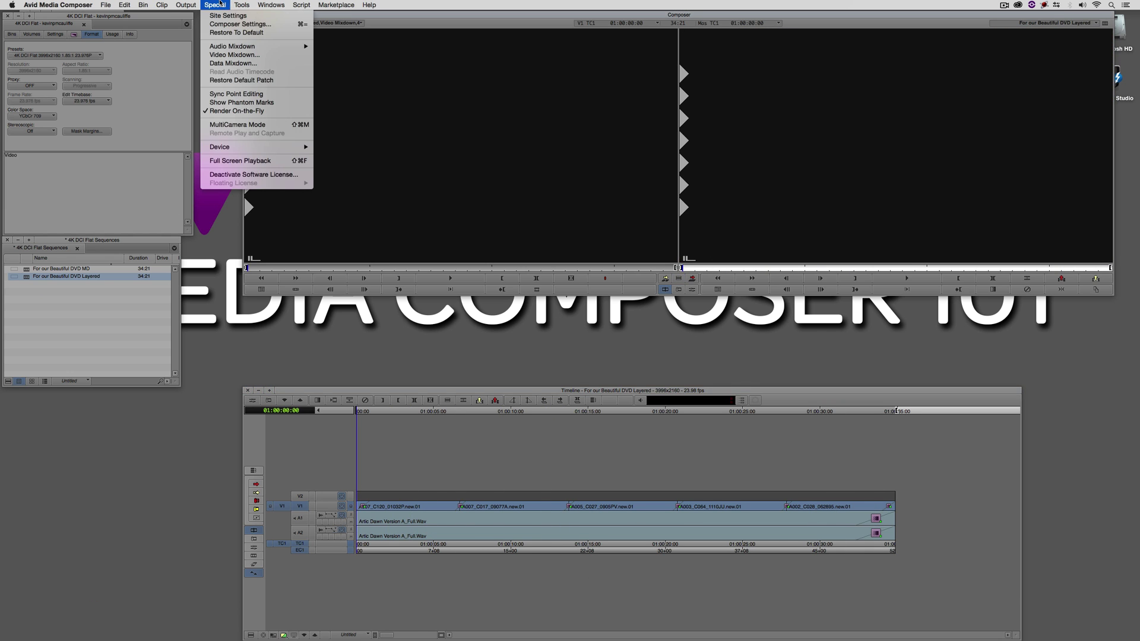
left_click(230, 55)
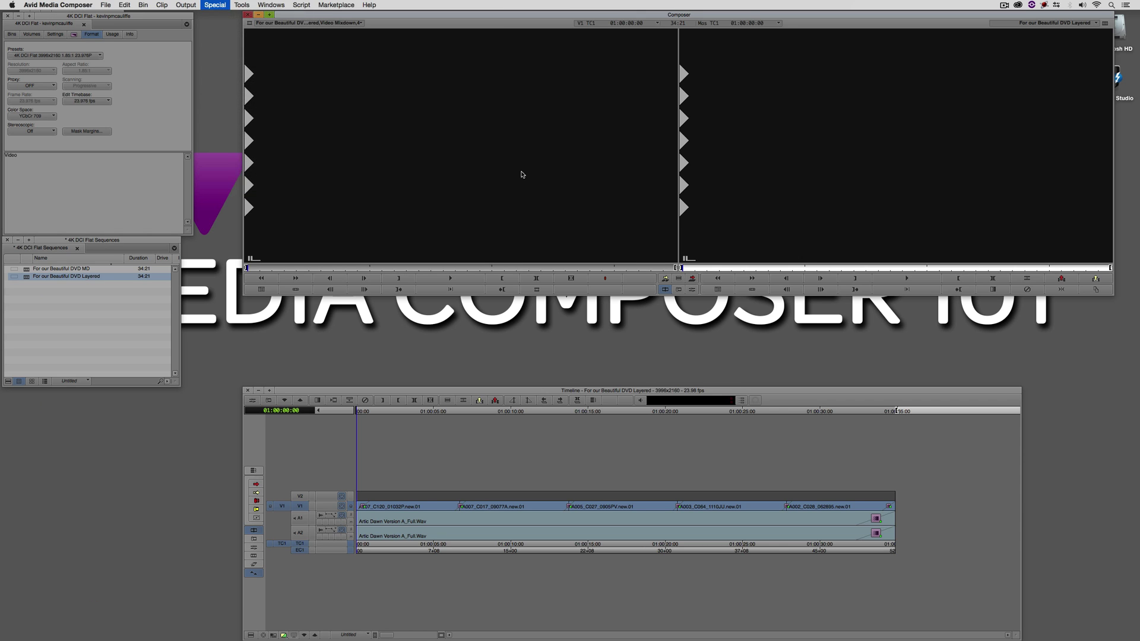
left_click(590, 287)
left_click(584, 296)
left_click(613, 351)
- Delete the old For our Beautiful DVD Layered,Video Mixdown,4 clip and its associated media from the 4K DCI Flat GPHX bin
left_click(11, 34)
left_click(14, 72)
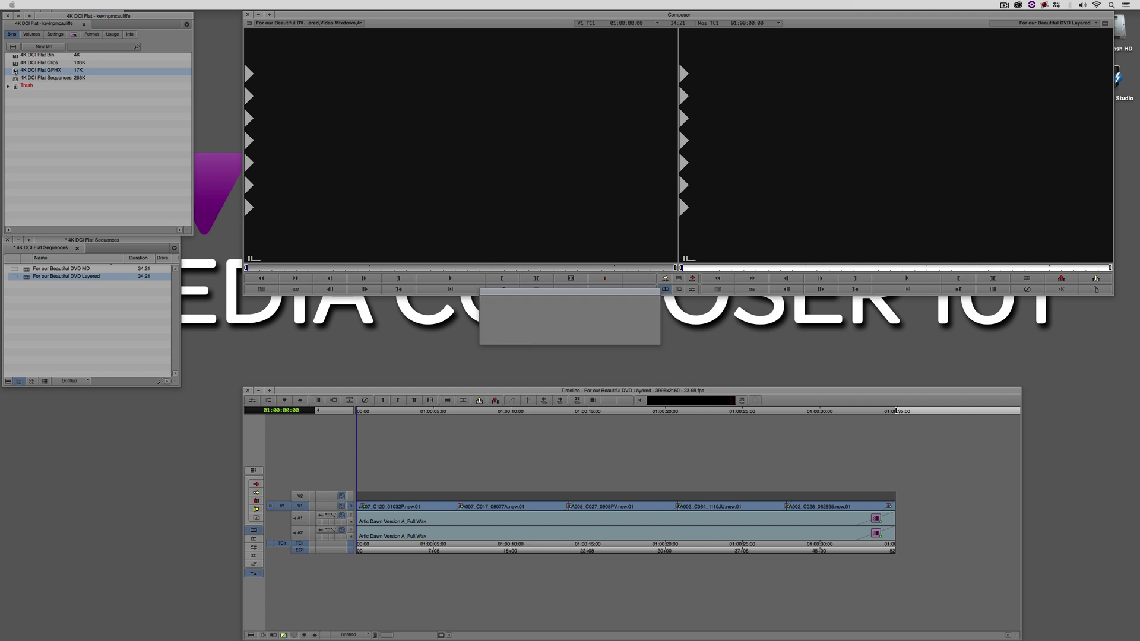
double_click(14, 72)
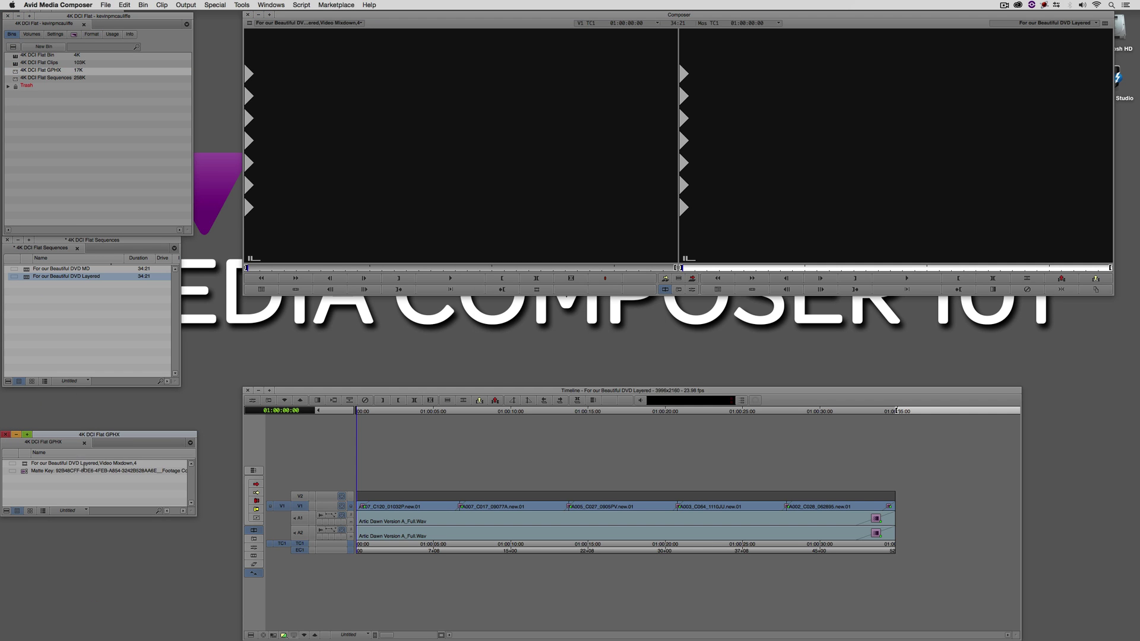
left_click(25, 464)
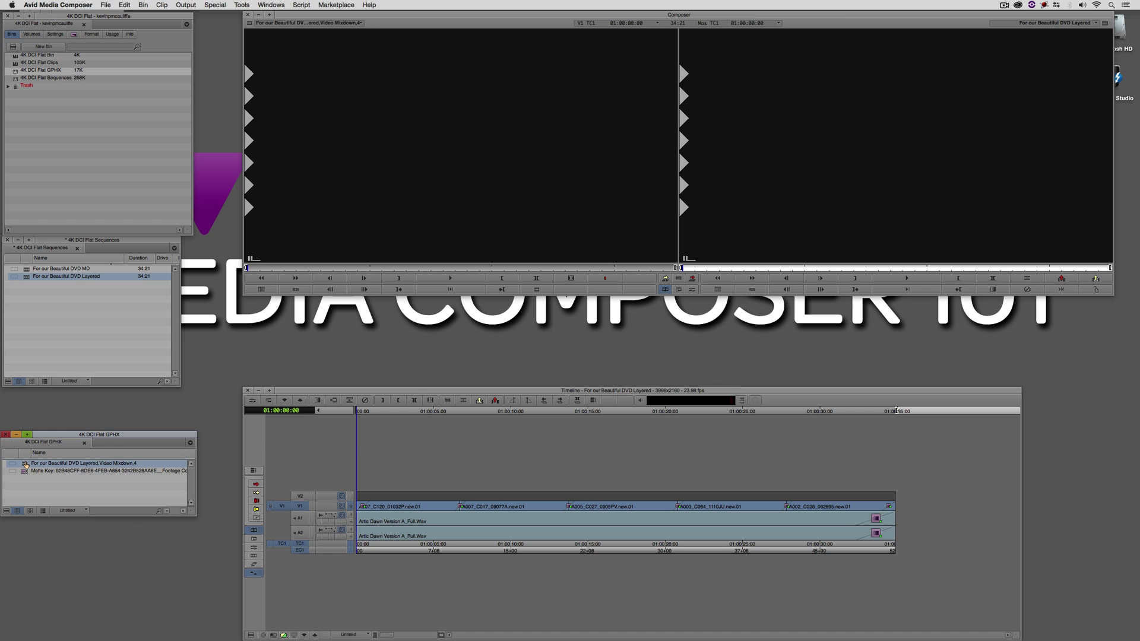
key("Delete")
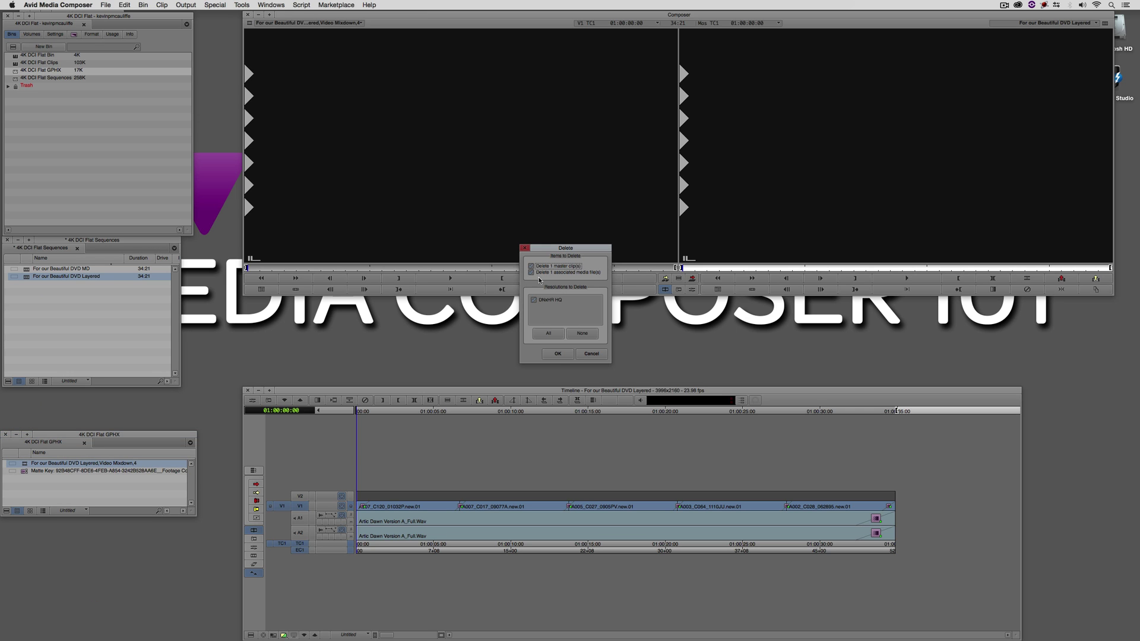
left_click(553, 355)
left_click(551, 331)
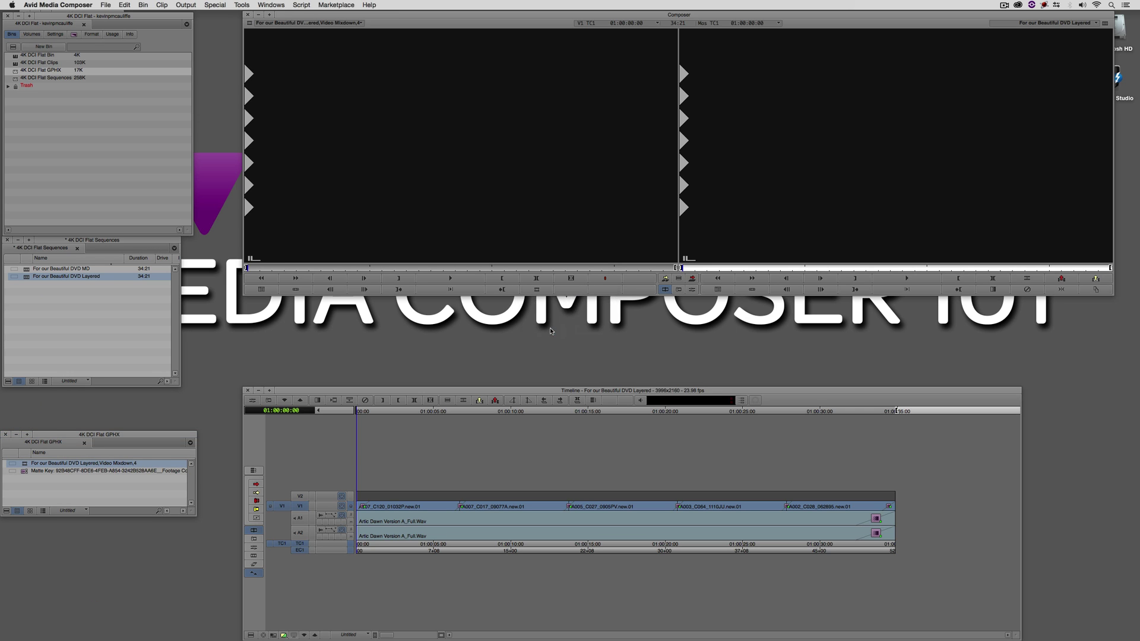
- Create a DNxHR HQ MXF video mixdown of the layered sequence in the 4K DCI Flat GPHX bin on the G-SPEED Studio R drive
left_click(737, 268)
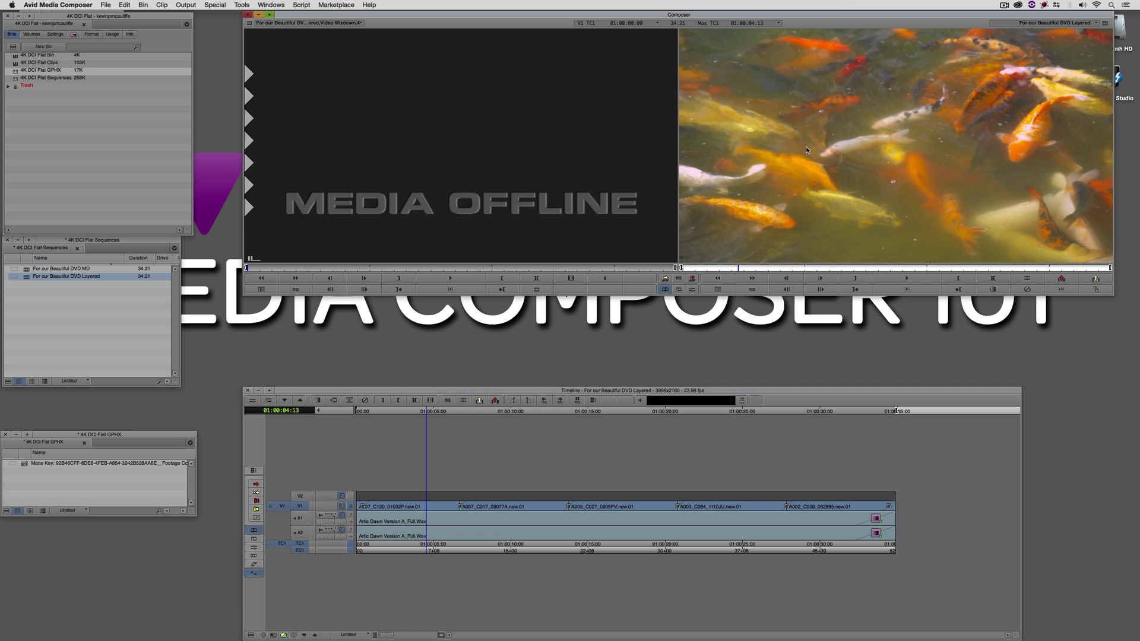
left_click(230, 5)
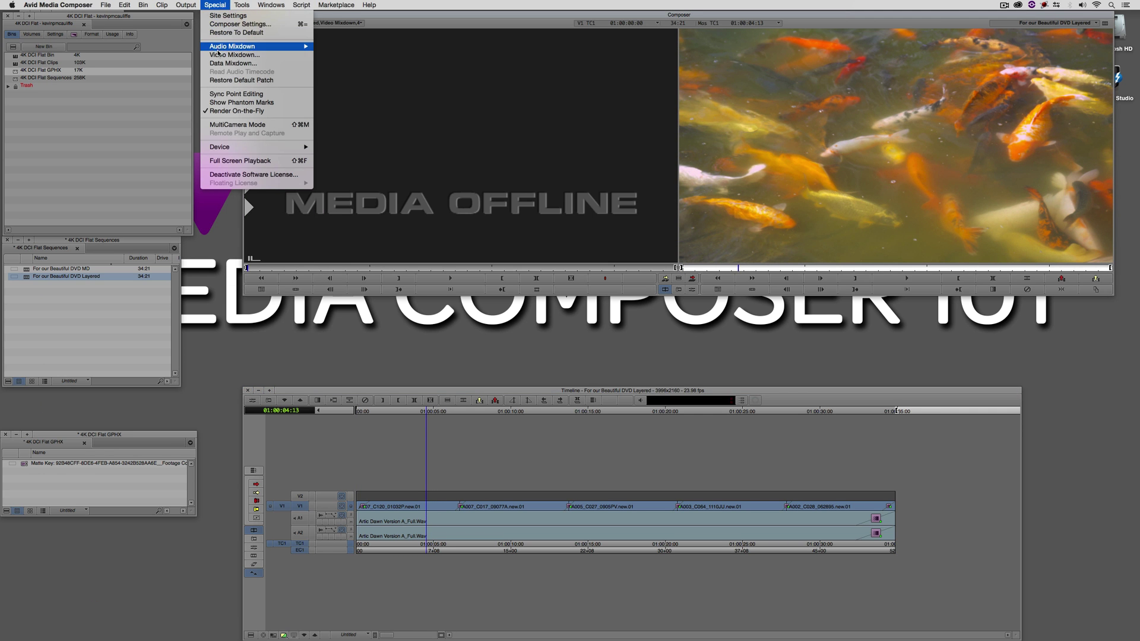
left_click(237, 49)
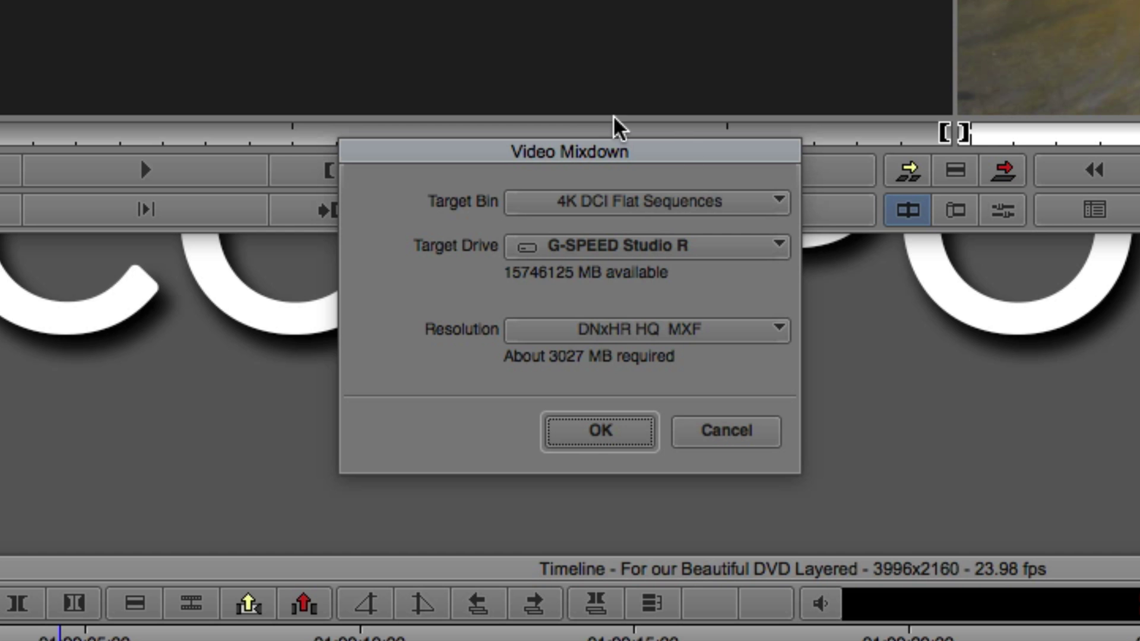
left_click(668, 208)
left_click(649, 254)
left_click(610, 431)
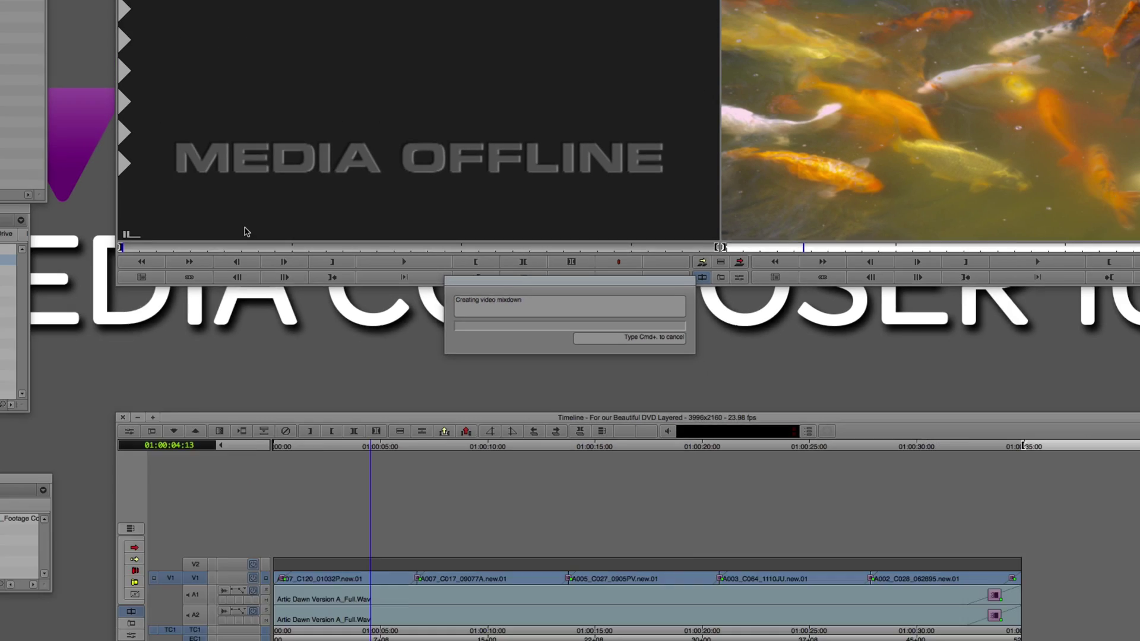
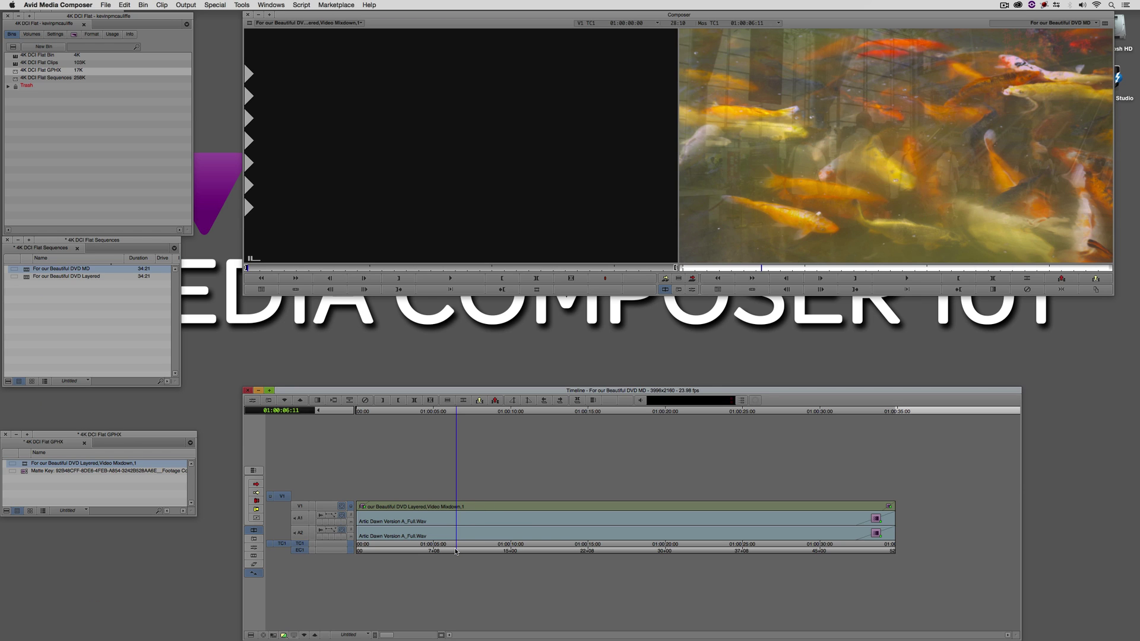
- Close the 4K DCI Flat Sequences and 4K DCI Flat GPHX bins
left_click(7, 240)
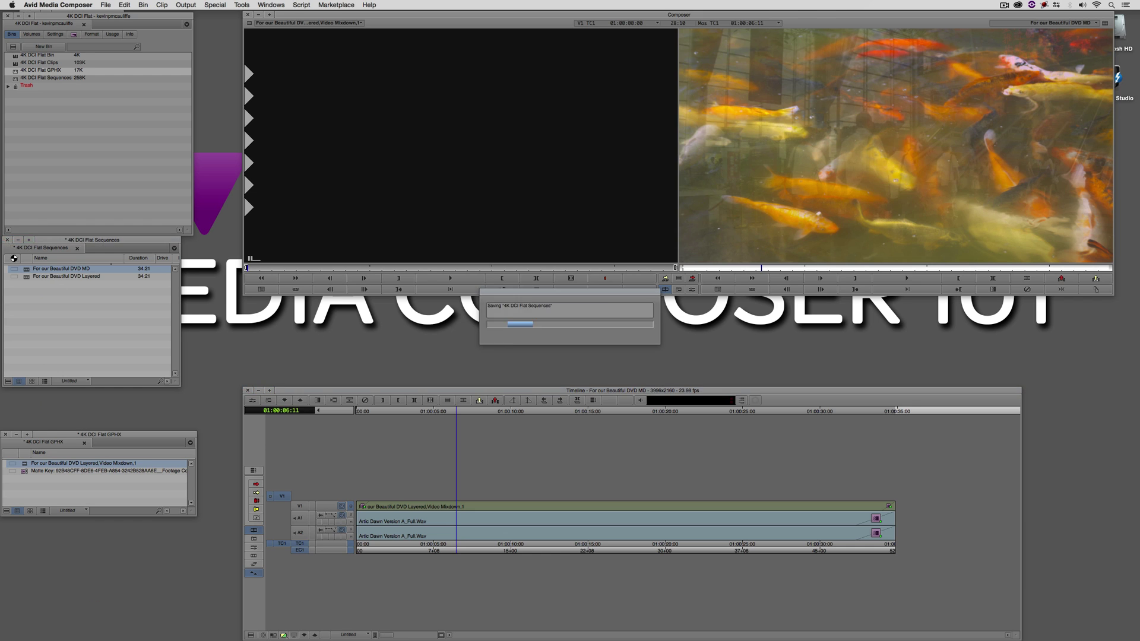
left_click(7, 435)
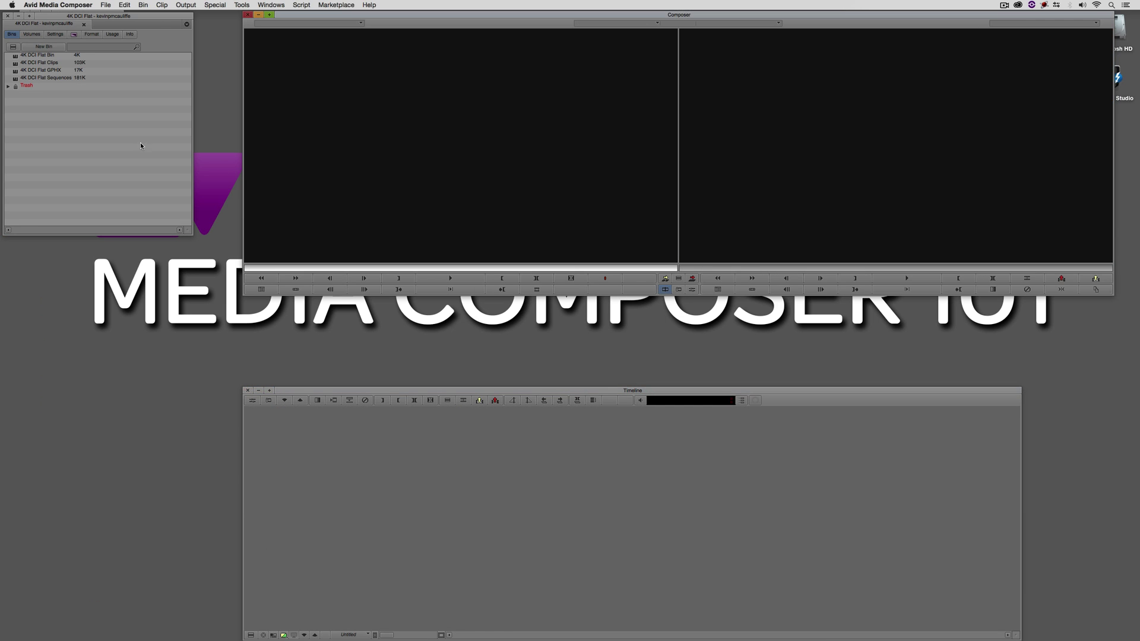
left_click(165, 204)
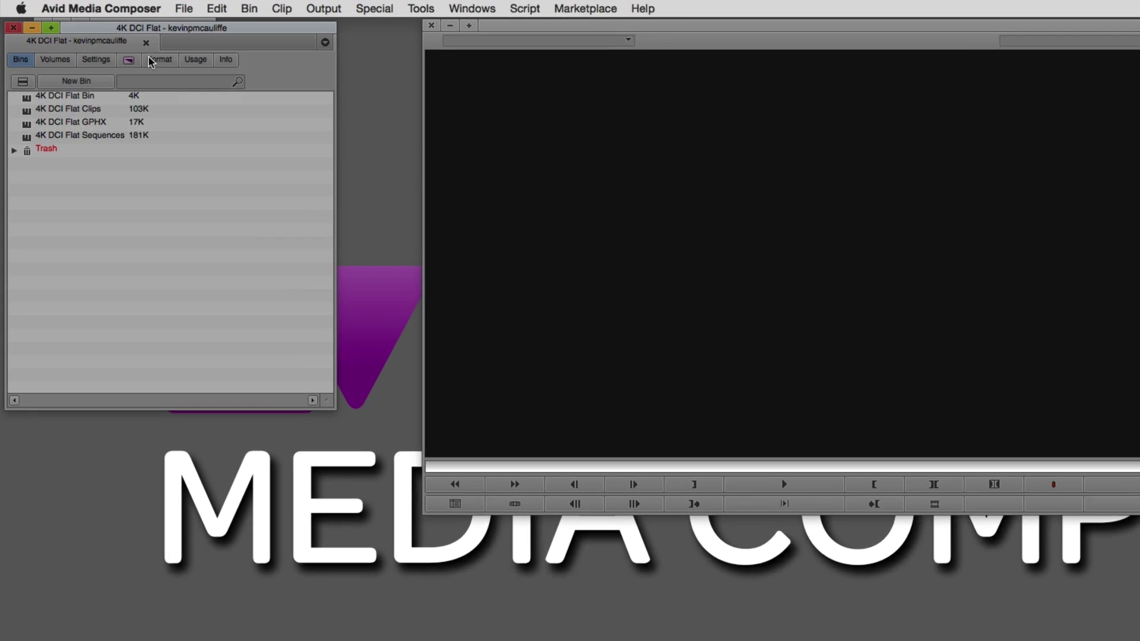
- Check which NTSC format presets the 4K DCI Flat project offers
left_click(94, 35)
left_click(56, 55)
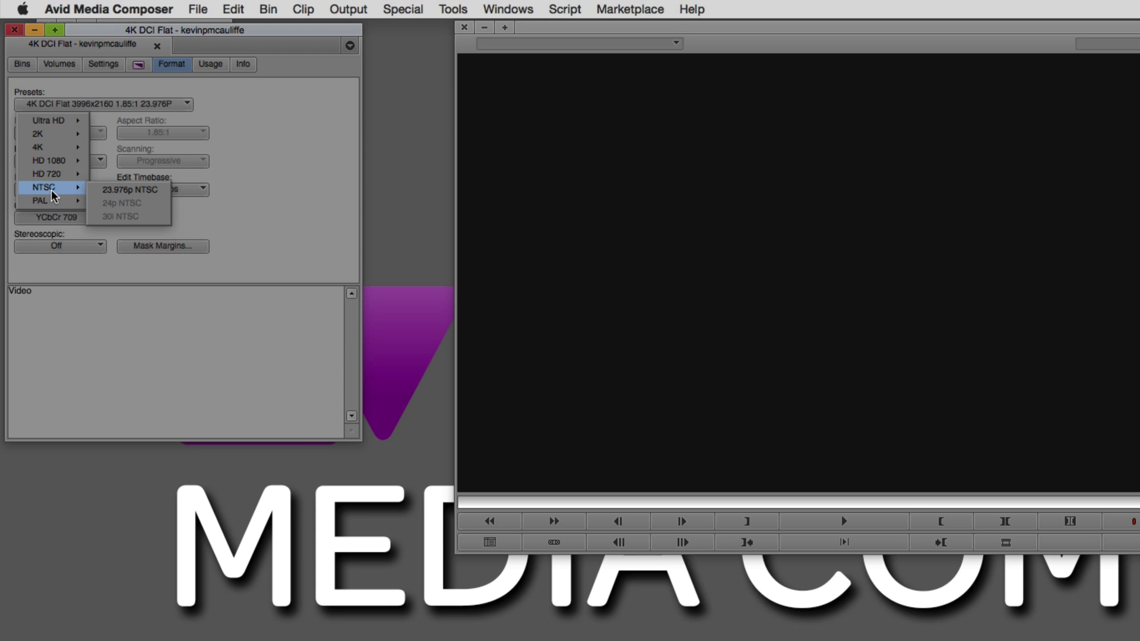
left_click(130, 190)
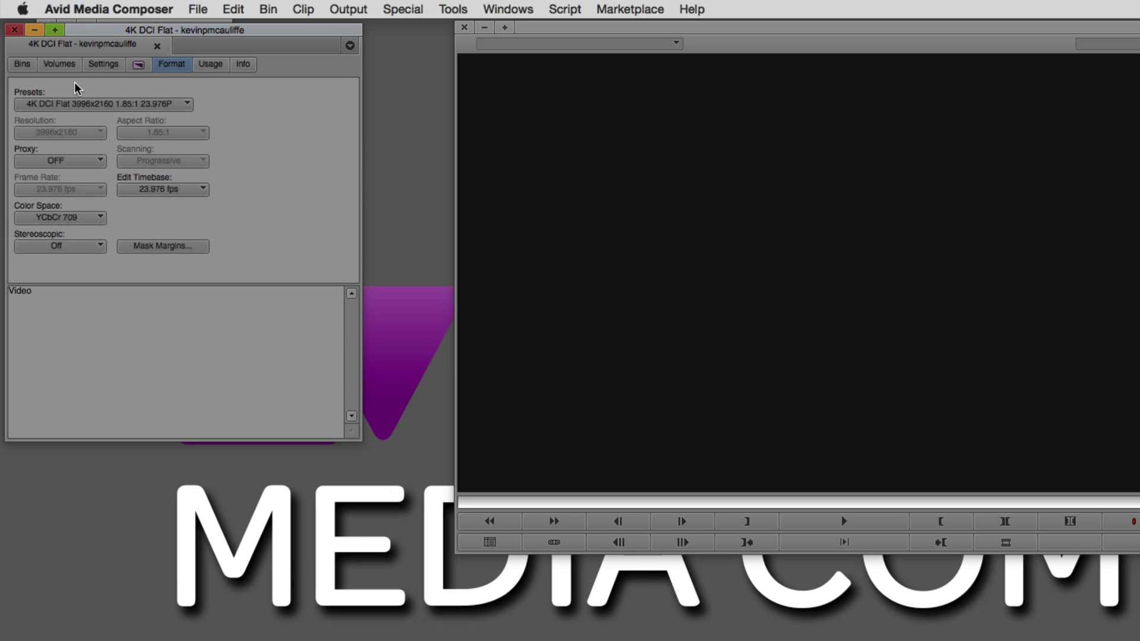
- Close the 4K DCI Flat project and open the external project DVD Project
left_click(21, 62)
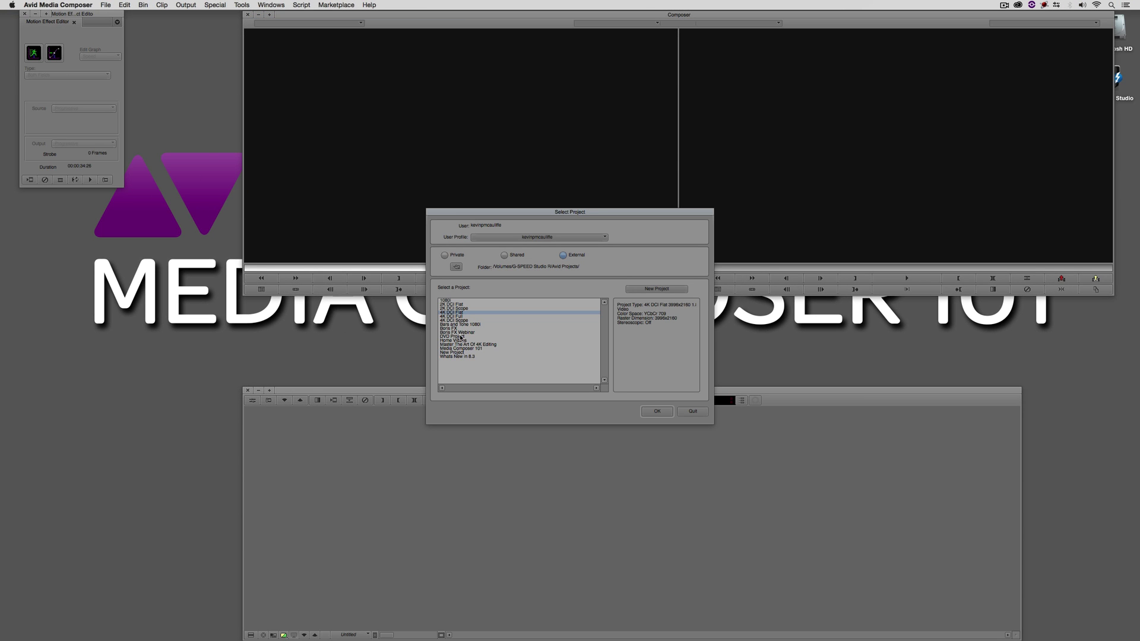
left_click(467, 336)
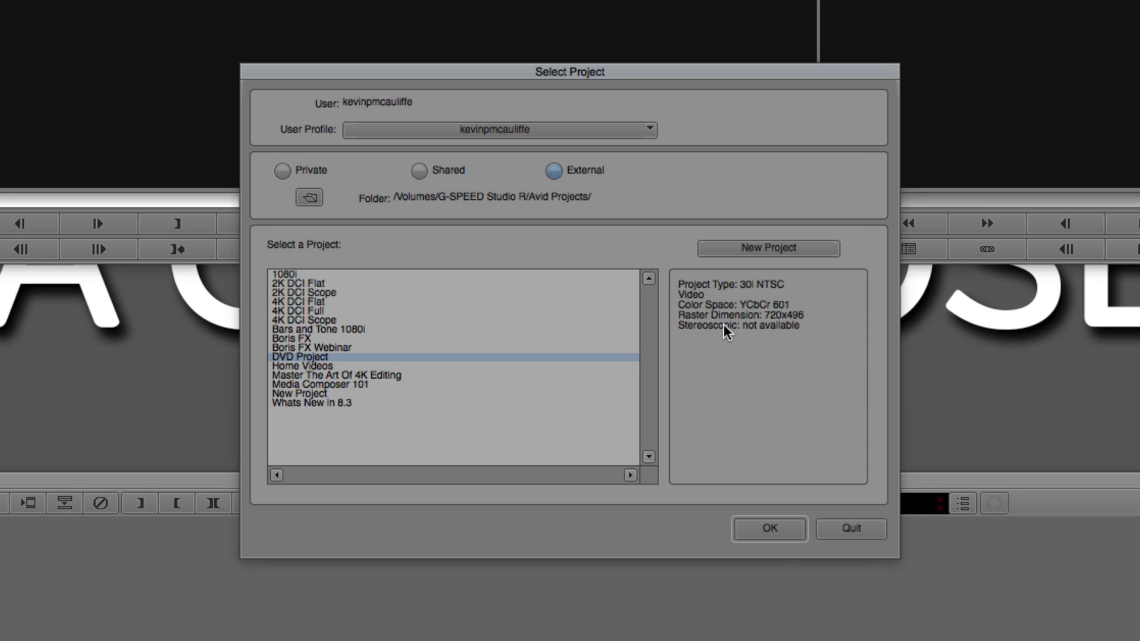
left_click(781, 528)
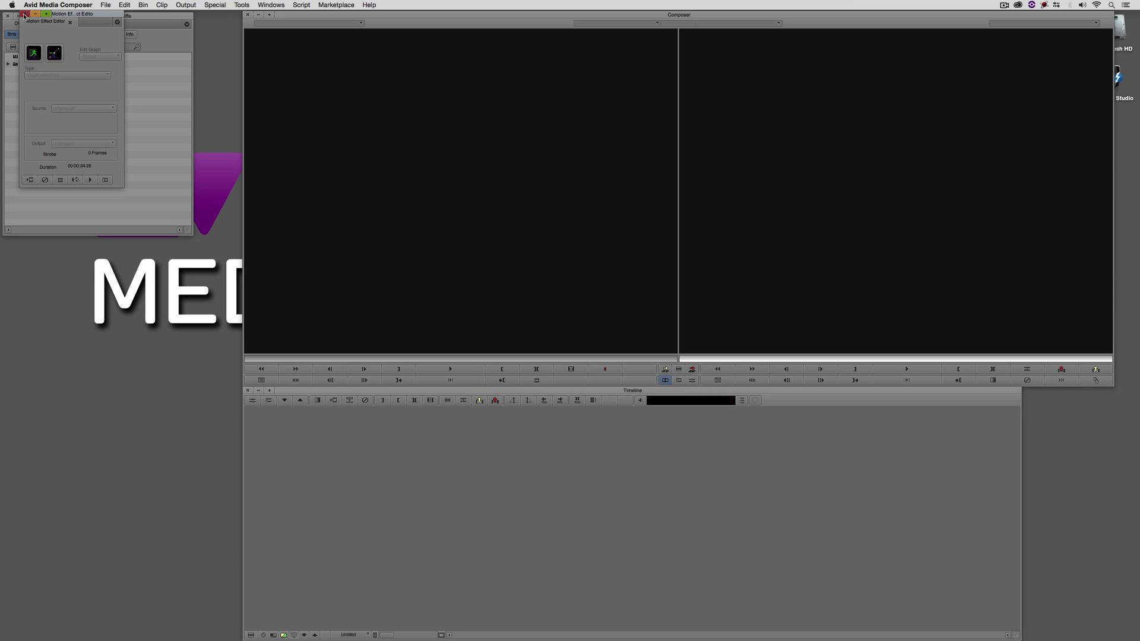
- Close the Motion Effect Editor, open the DVD Project Bin and rename it Final DVD
left_click(24, 15)
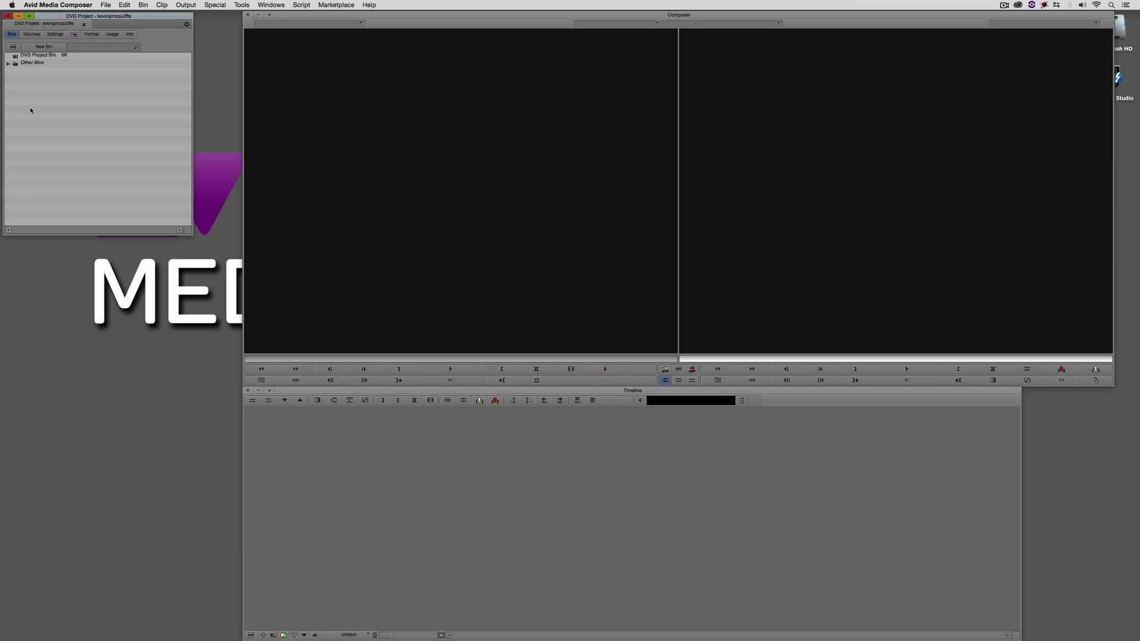
double_click(25, 55)
left_click(25, 55)
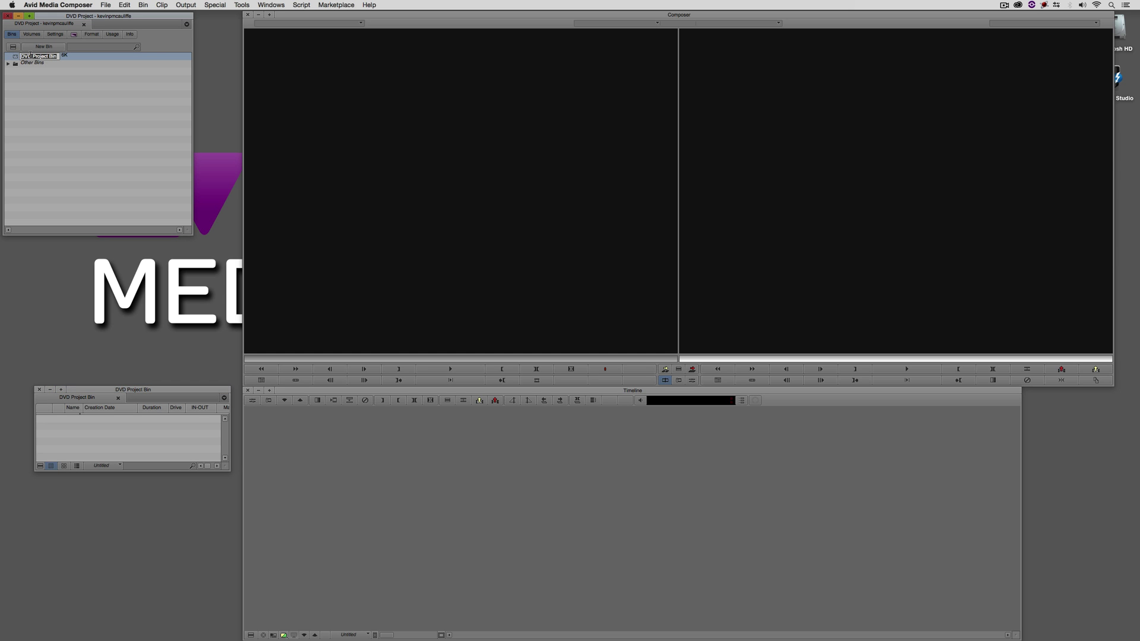
type("Final DVD")
key("Return")
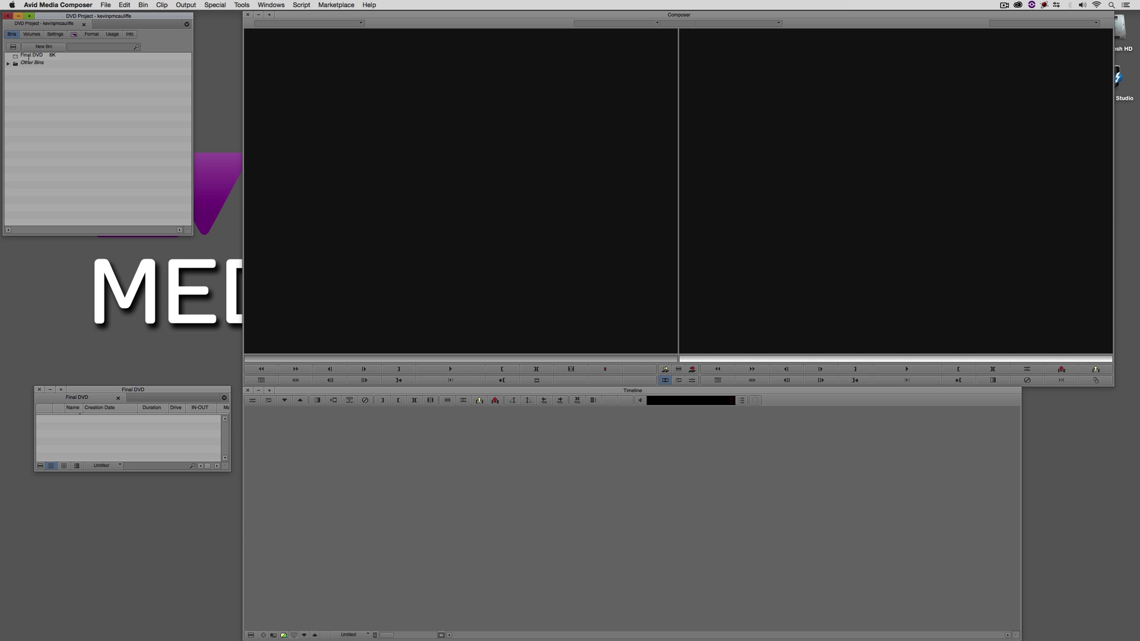
- Open the 4K DCI Flat Sequences bin from Other Bins and place it above the Final DVD bin
left_click(8, 63)
double_click(22, 71)
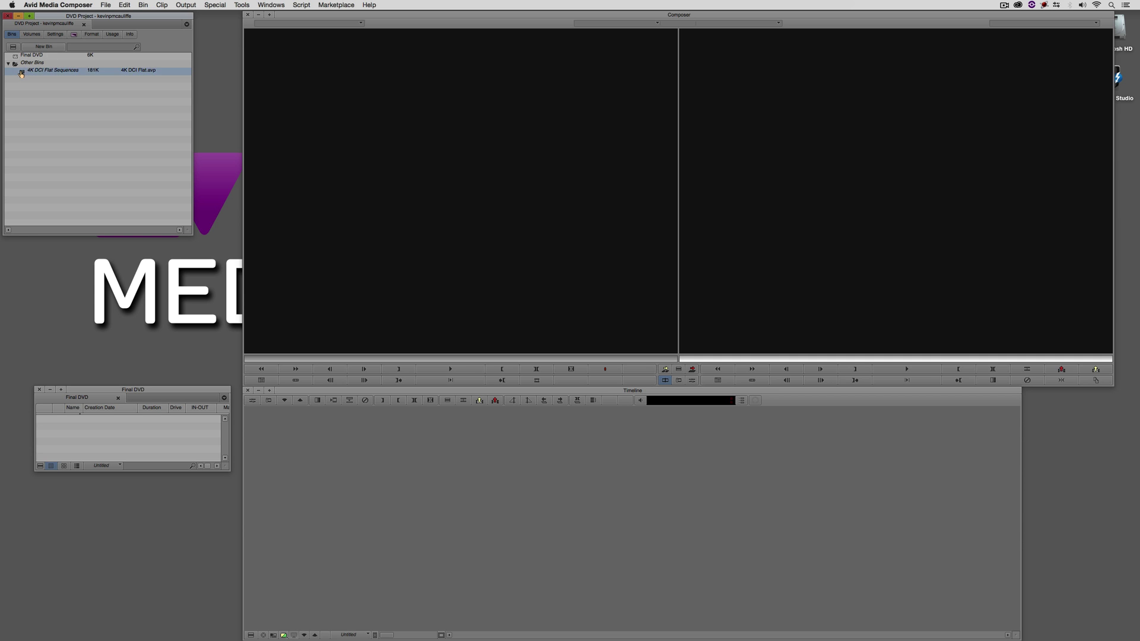
left_click_drag(128, 243, 146, 219)
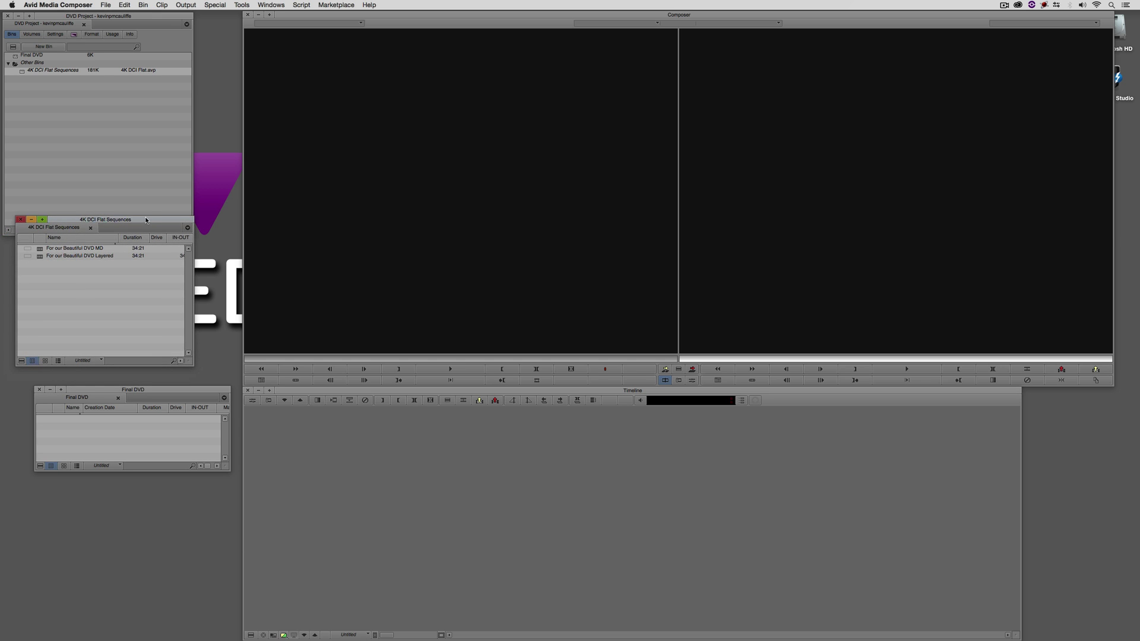
- Copy the For our Beautiful DVD Layered sequence into the Final DVD bin and load a version matched to the project's frame rate
left_click(40, 259)
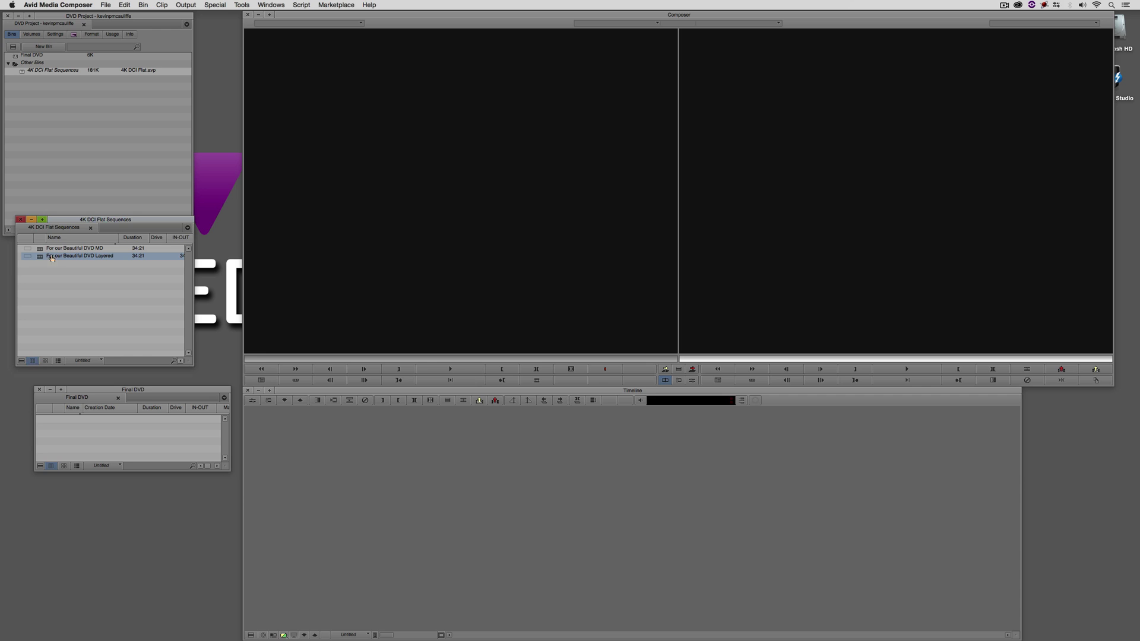
left_click_drag(40, 258, 116, 438)
left_click(108, 446)
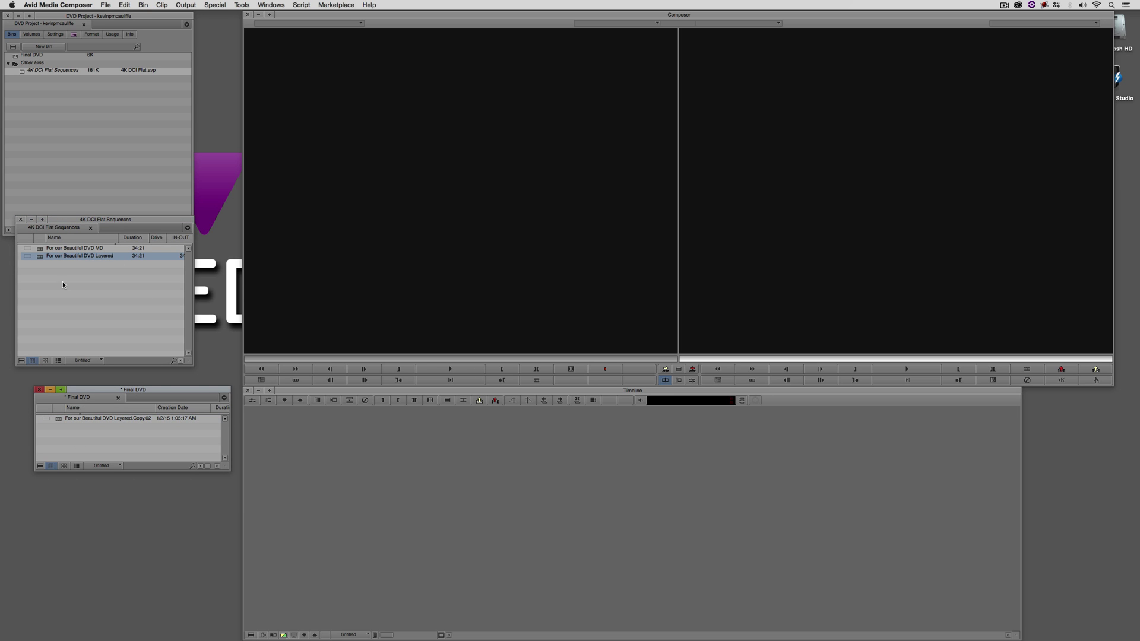
double_click(59, 420)
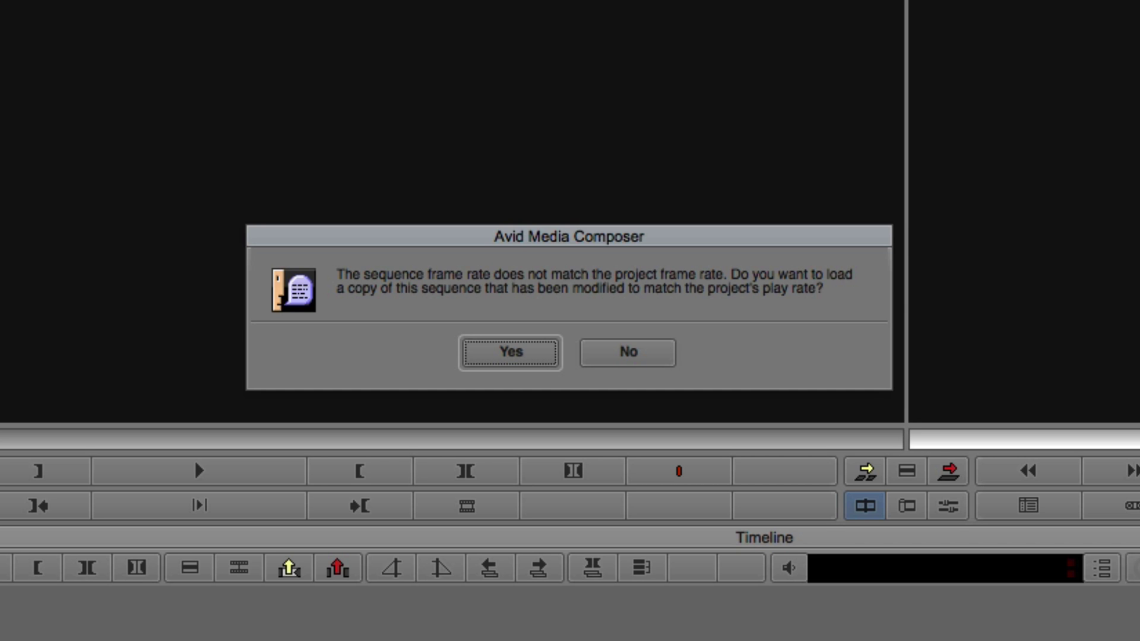
left_click(501, 353)
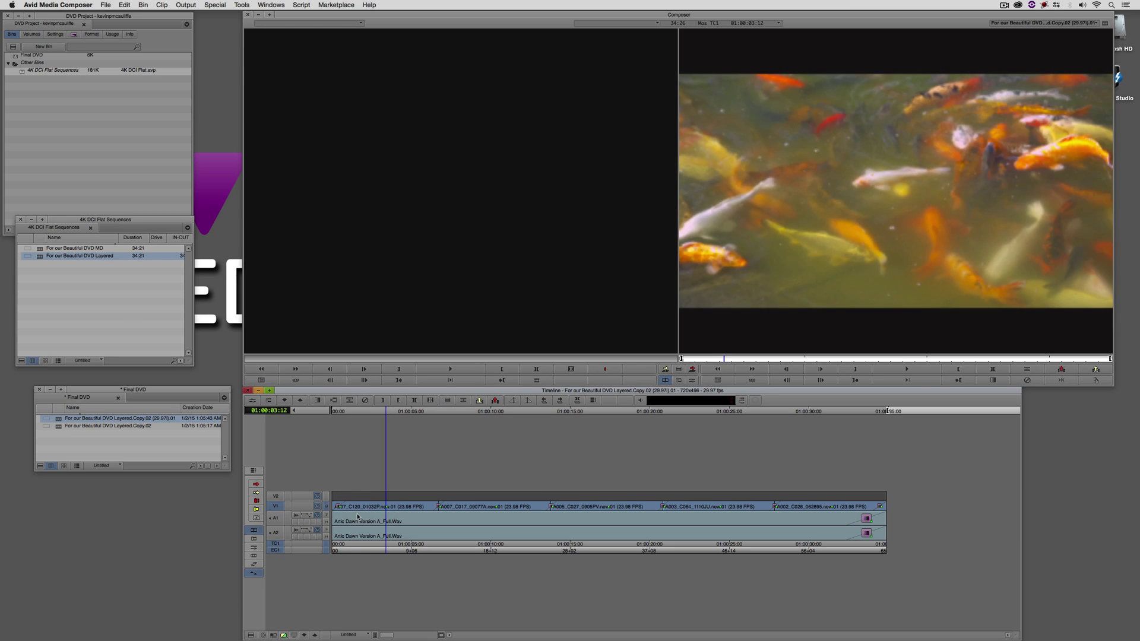
mouse_move(358, 517)
left_mouse_down()
mouse_move(338, 516)
mouse_move(855, 504)
mouse_move(502, 535)
mouse_move(336, 536)
mouse_move(614, 544)
mouse_move(877, 529)
mouse_move(672, 525)
mouse_move(368, 539)
mouse_move(845, 534)
mouse_move(349, 543)
mouse_move(381, 545)
mouse_move(851, 517)
mouse_move(341, 521)
left_mouse_up()
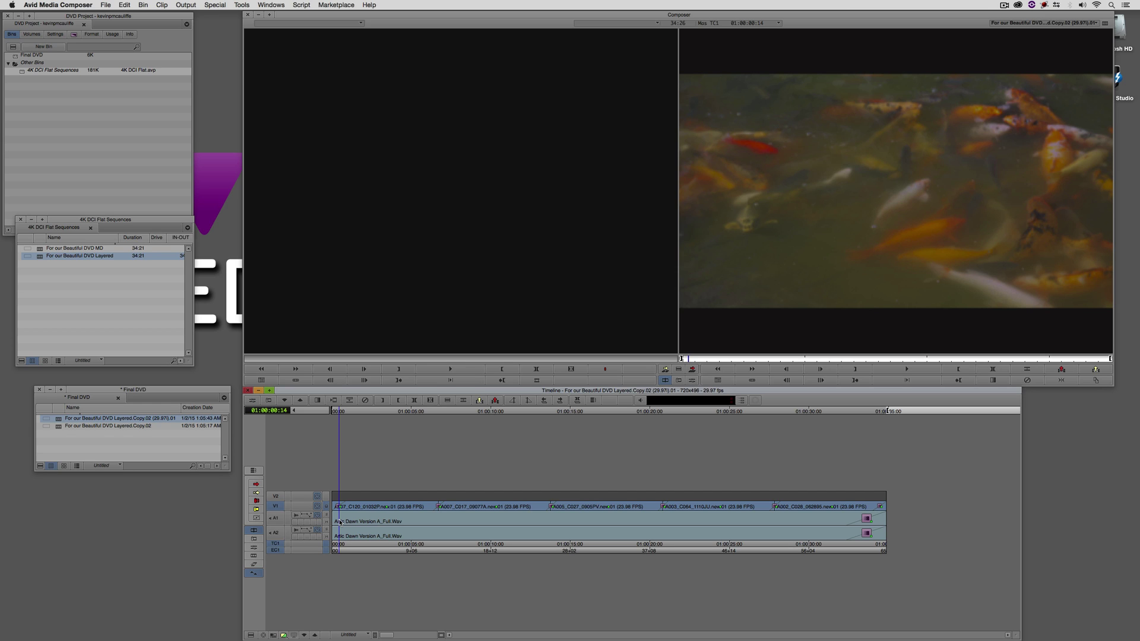
- Delete both layered sequence copies from the Final DVD bin
left_click(76, 433)
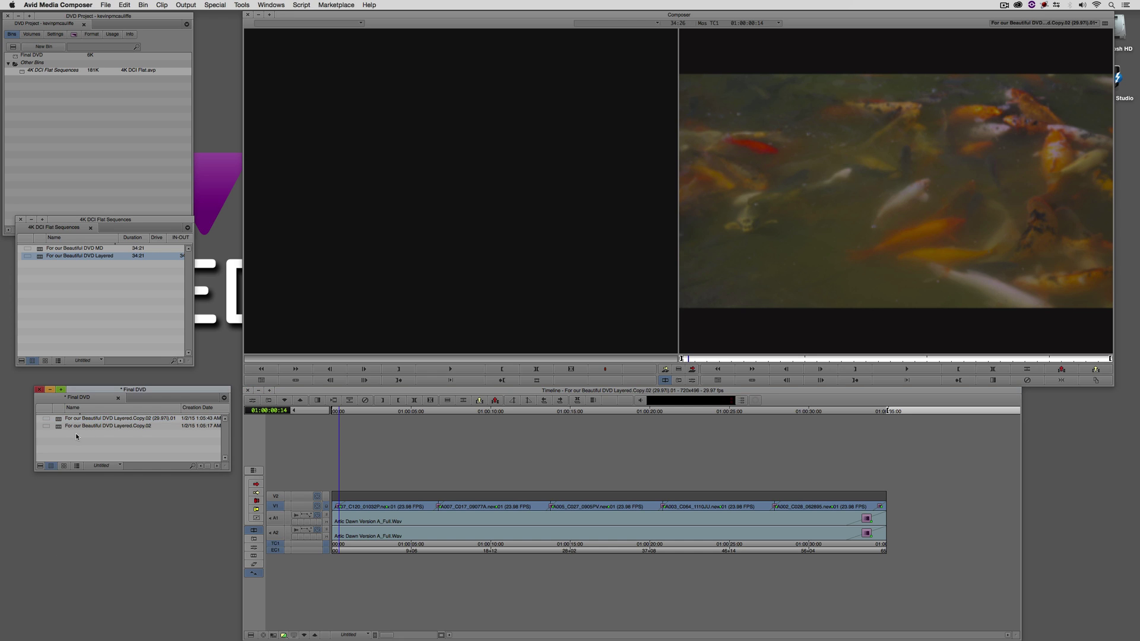
key("super+a")
key("Delete")
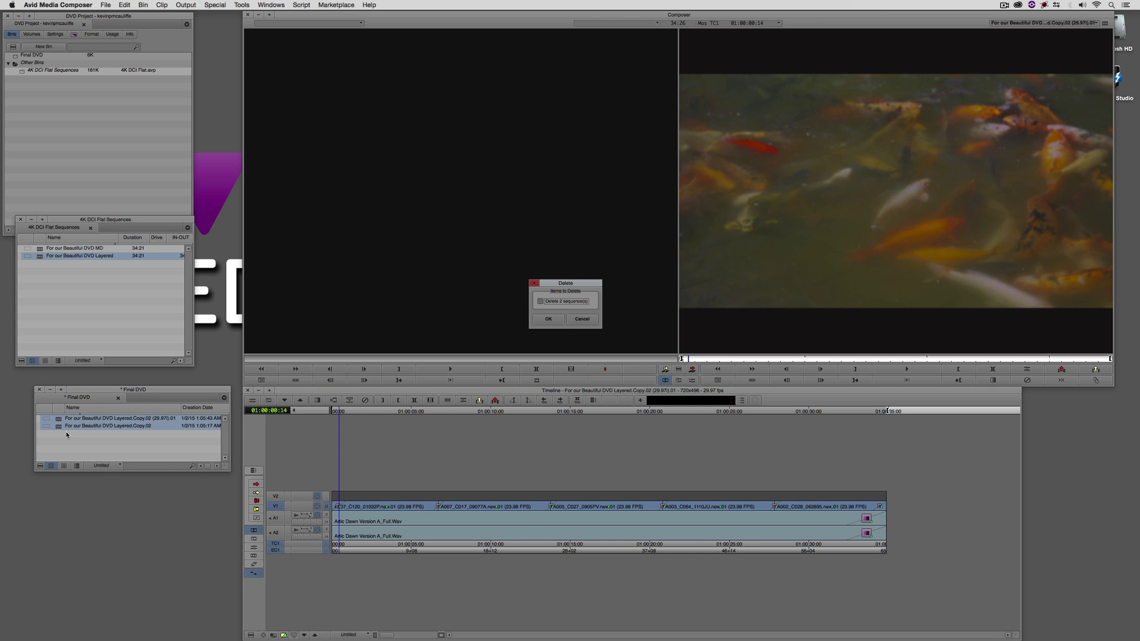
left_click(549, 319)
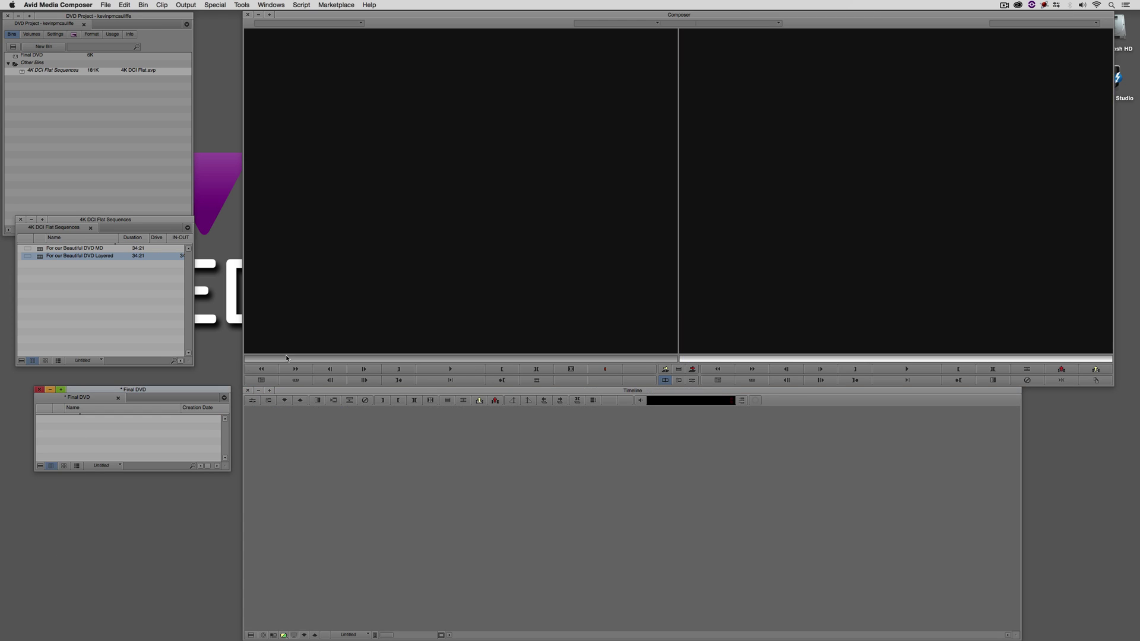
- Copy the For our Beautiful DVD MD sequence into the Final DVD bin and load a version matched to the project's frame rate
left_click(108, 324)
left_click_drag(45, 249, 84, 415)
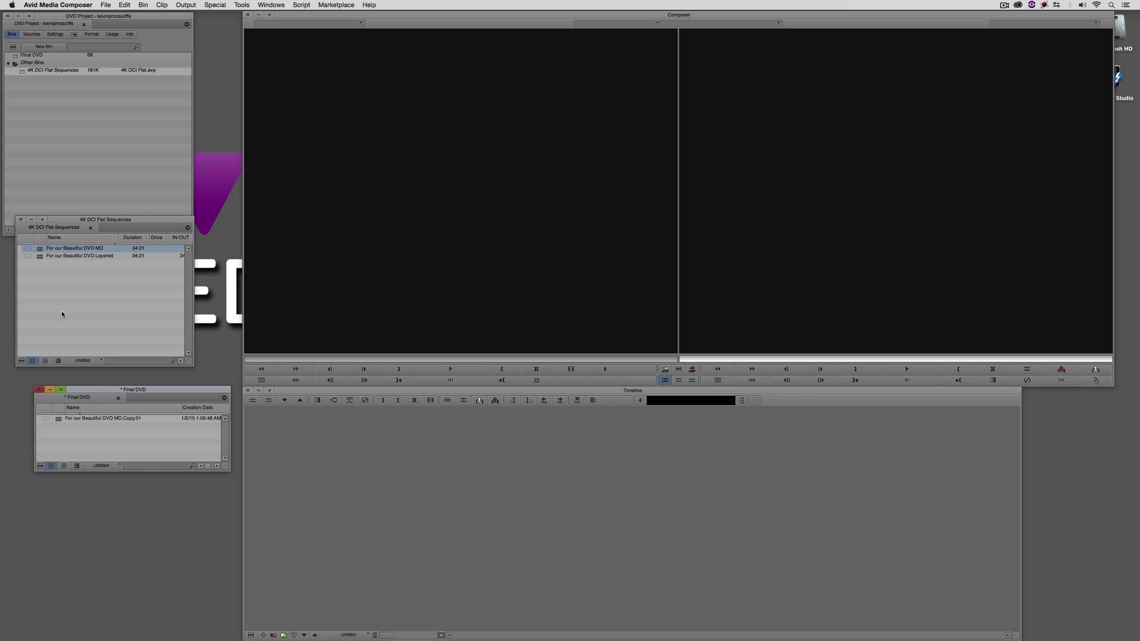
double_click(60, 419)
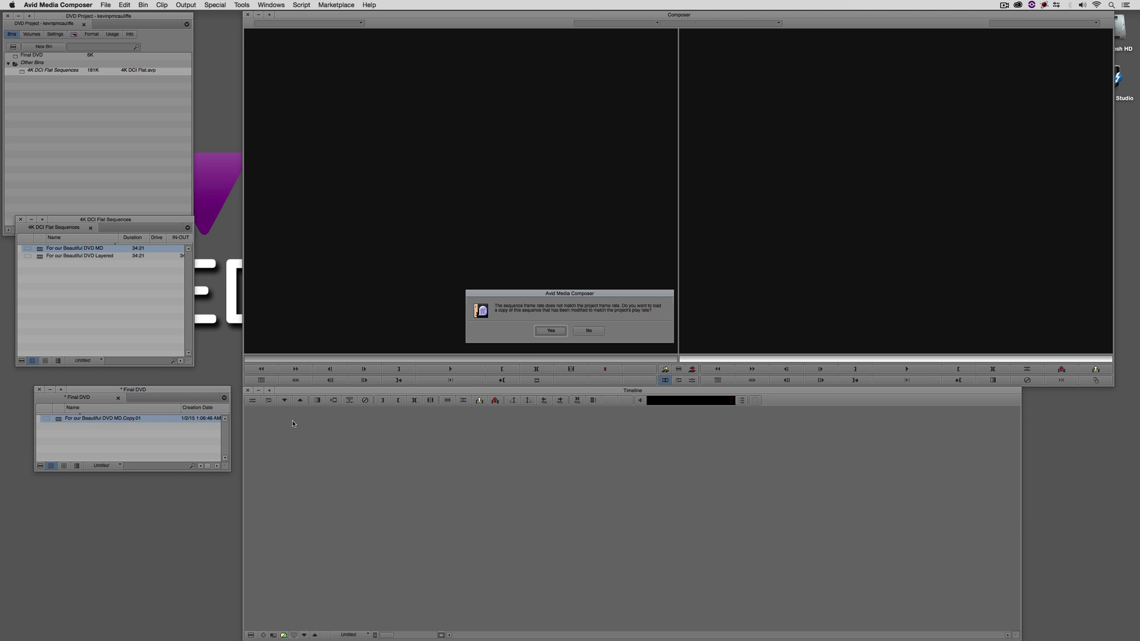
left_click(550, 330)
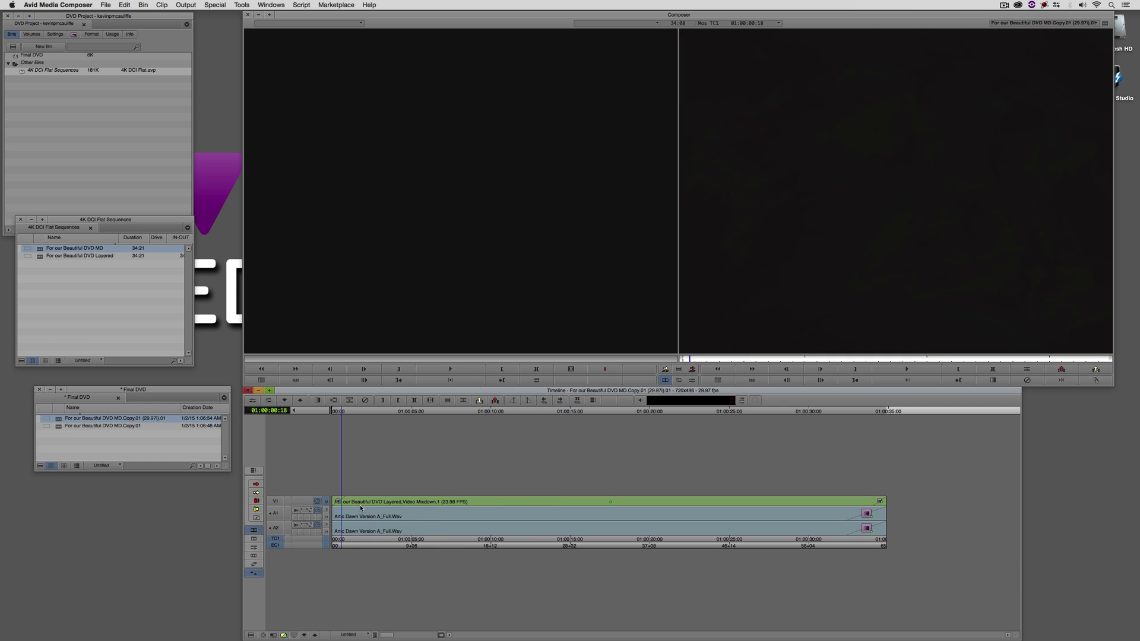
left_click(514, 505)
left_click_drag(613, 514, 601, 541)
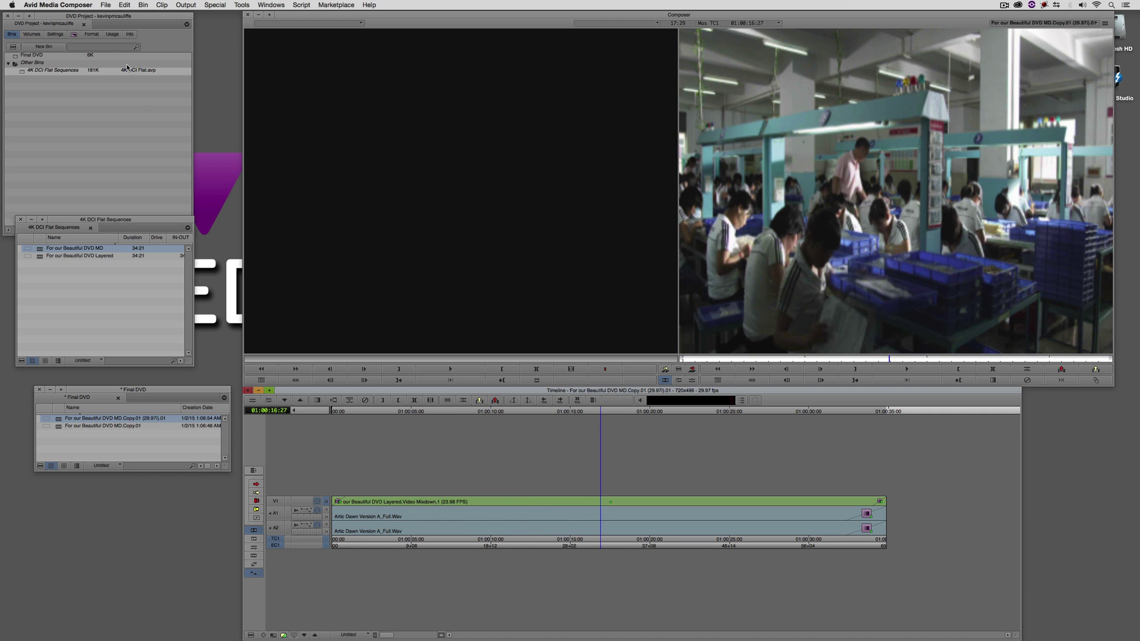
- Set the DVD project's aspect ratio to 16:9
left_click(91, 34)
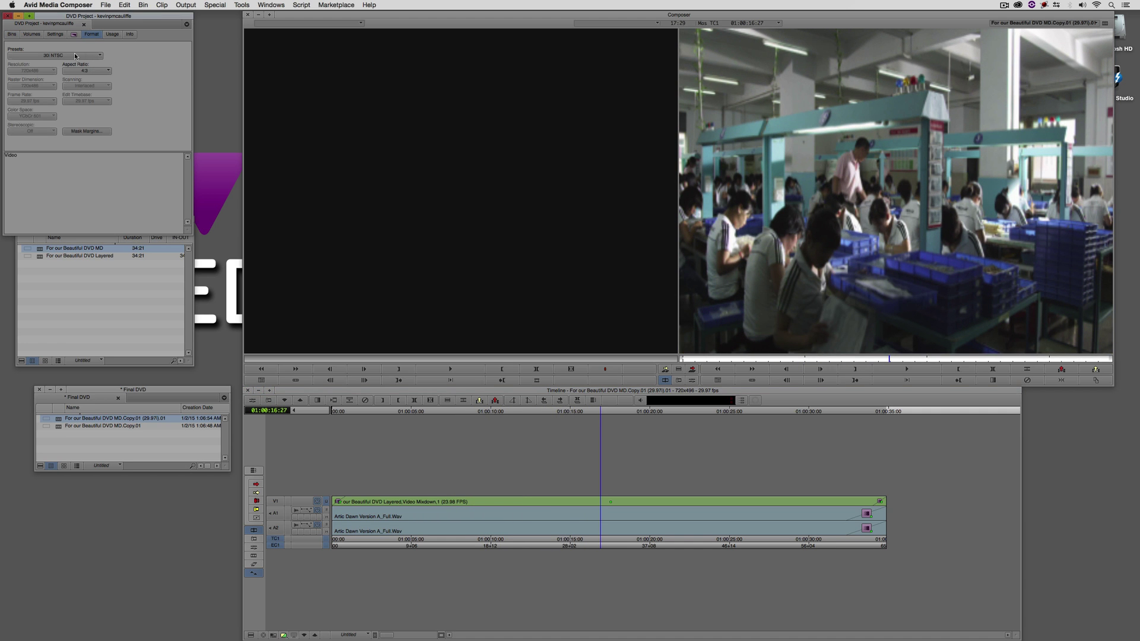
left_click(96, 71)
left_click(83, 87)
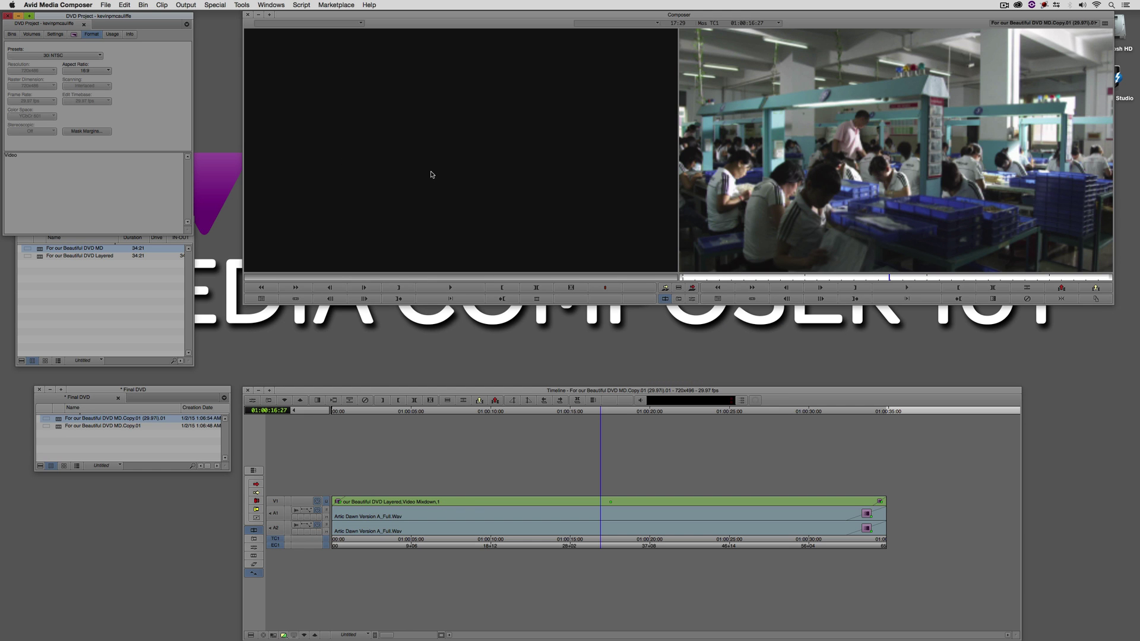
- Review the converted mixdown sequence by playing it from the start and shuttling back and forth through it
left_click(719, 273)
key("Home")
key("space")
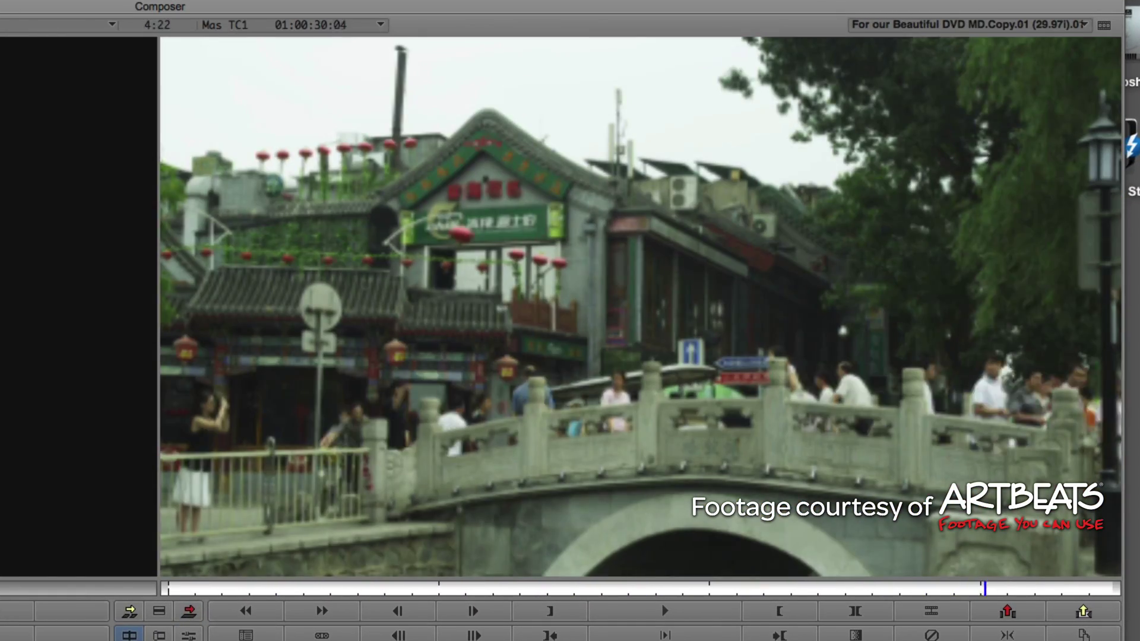
key("j")
key("j")
key("j")
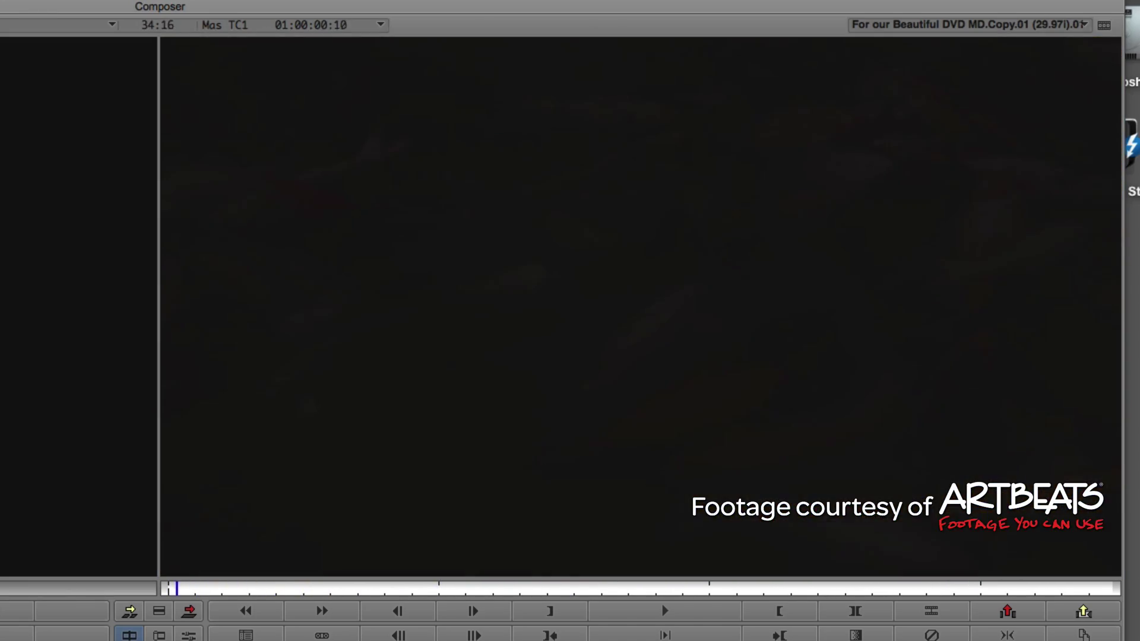
key("l")
key("l")
key("l")
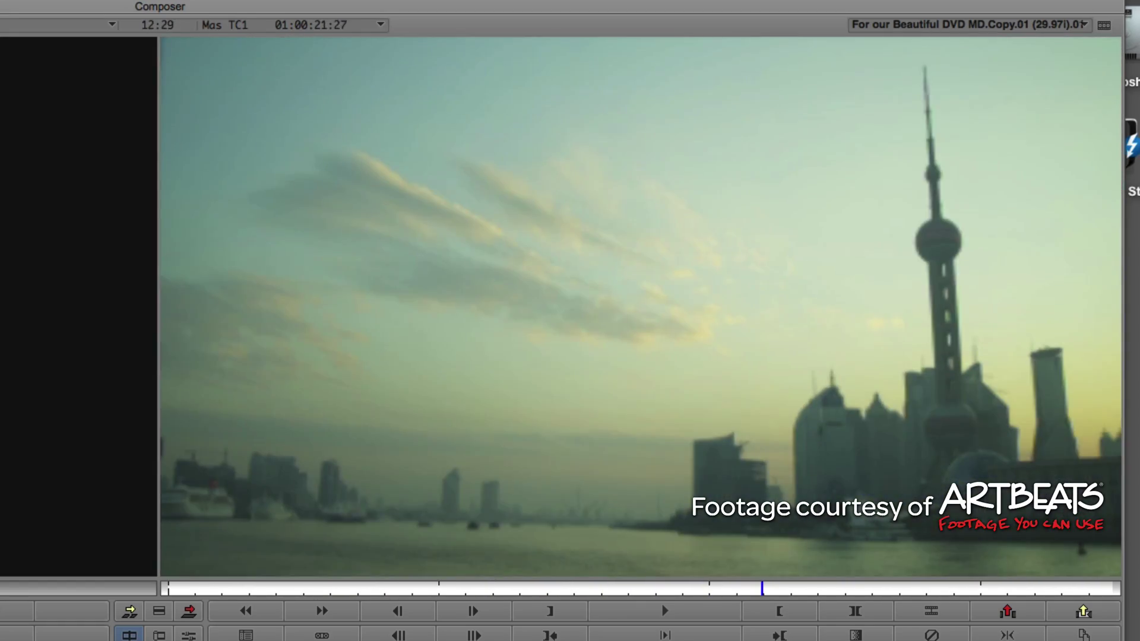
key("j")
key("j")
key("j")
key("l")
key("l")
key("l")
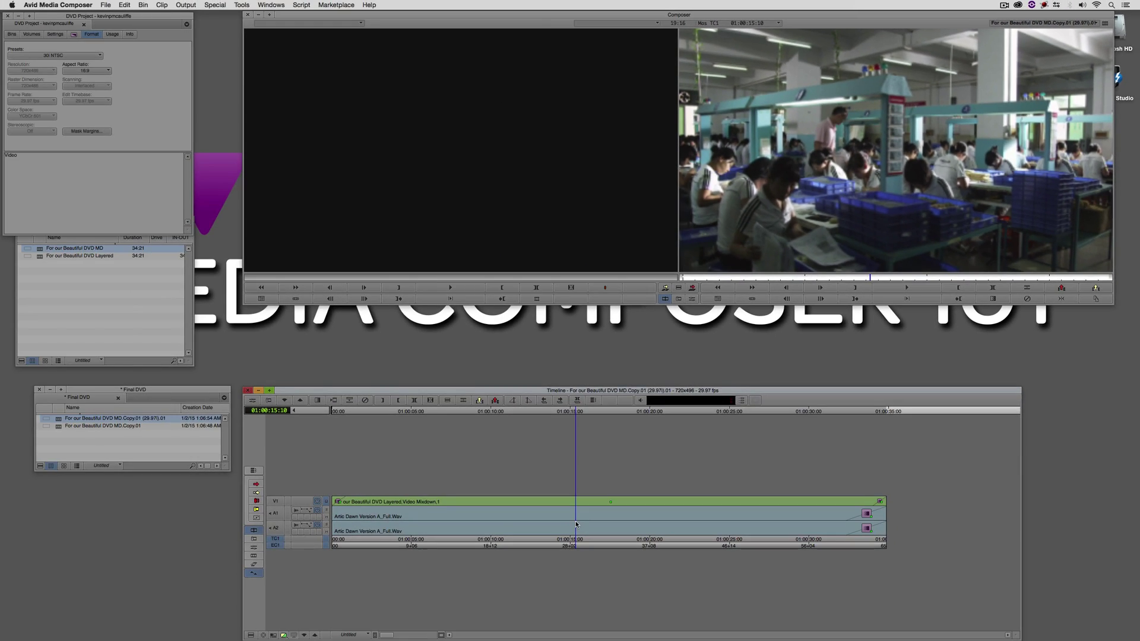
- Examine the FrameFlex settings of the video mixdown clip on V1 and close the Effect Editor
key("super+8")
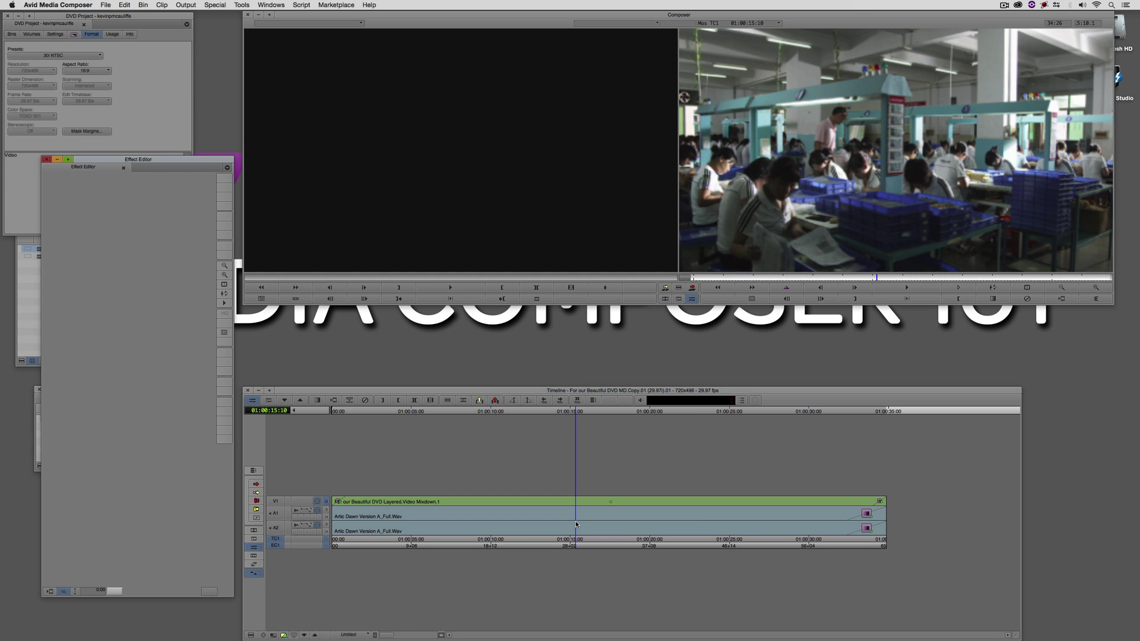
left_click(576, 502)
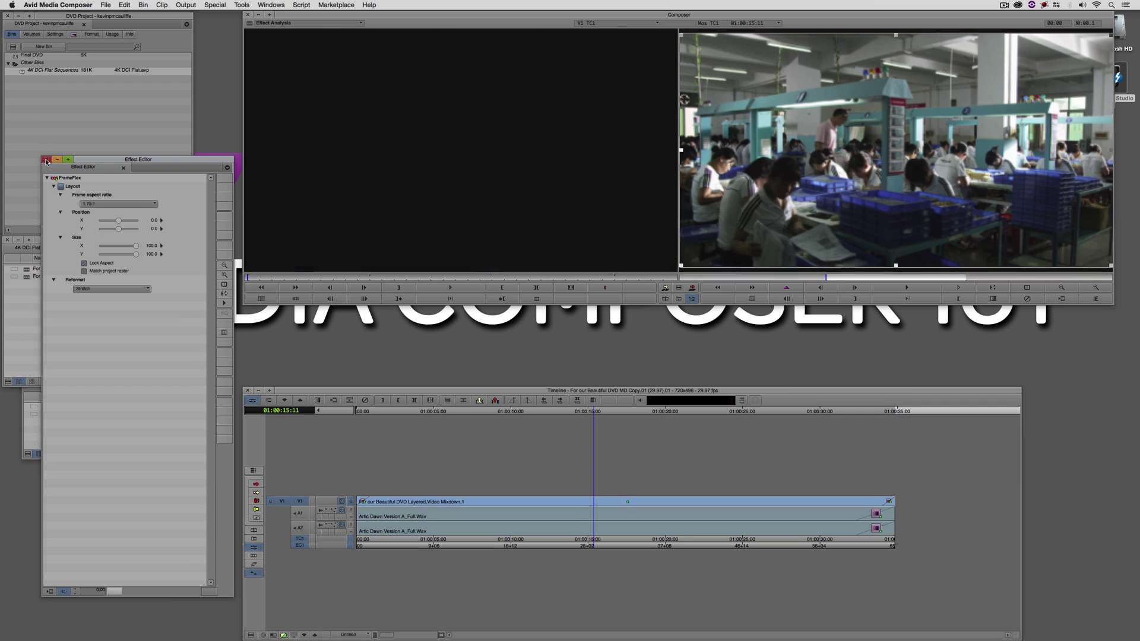
left_click(47, 161)
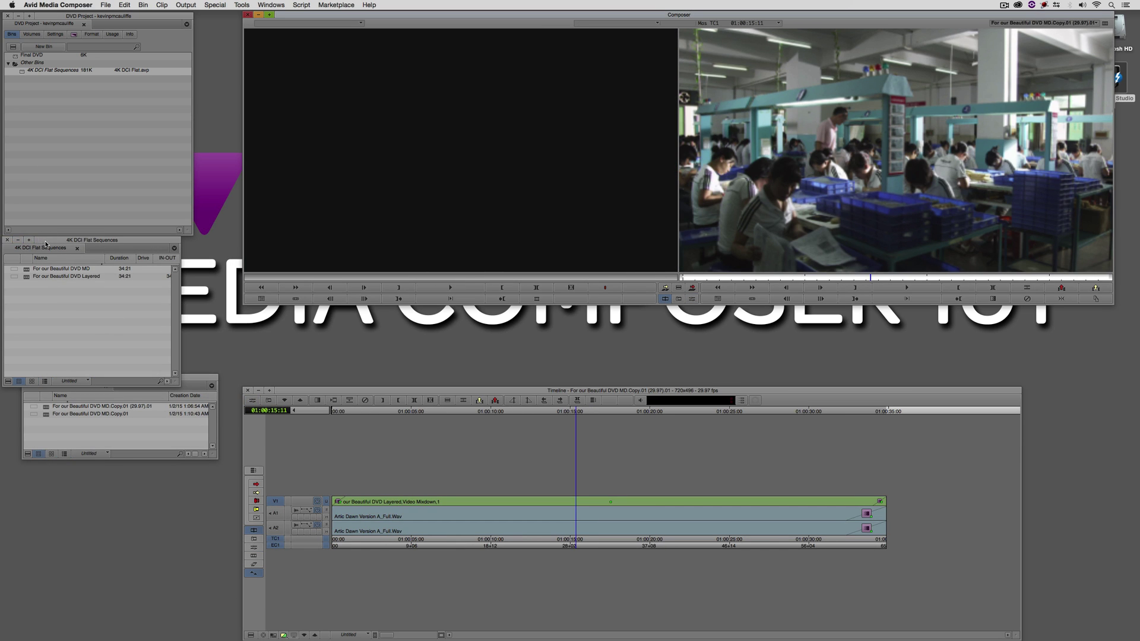
- Close the 4K DCI Flat Sequences bin and rename the unconverted sequence copy in the Final DVD bin Original 4K Sequence
left_click(8, 240)
left_click(142, 426)
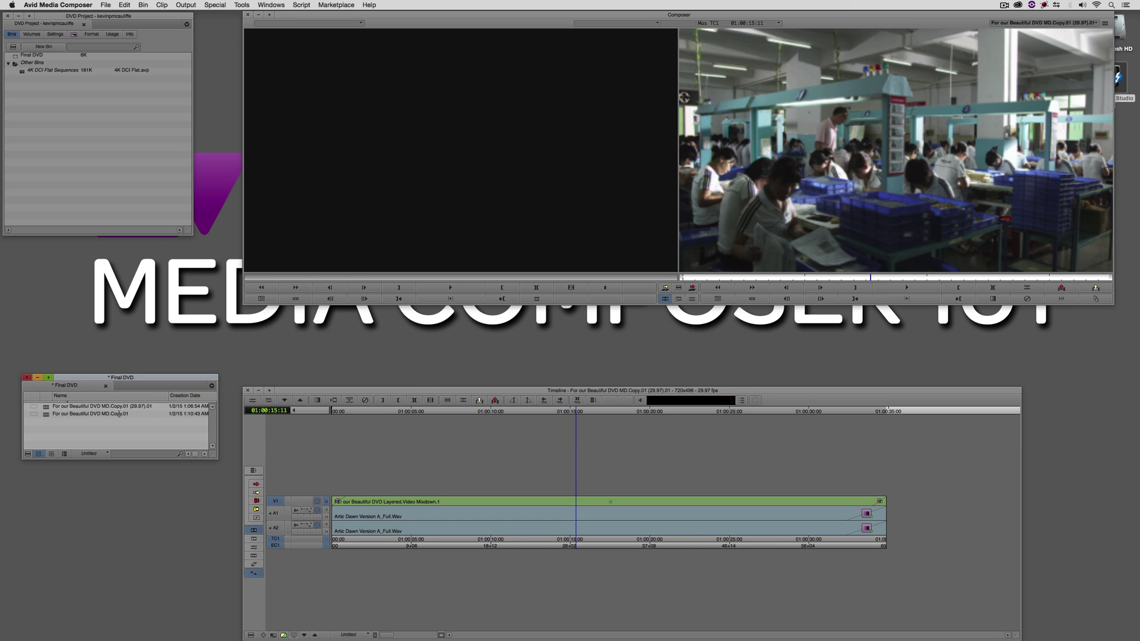
left_click(118, 413)
type("Original 4K S")
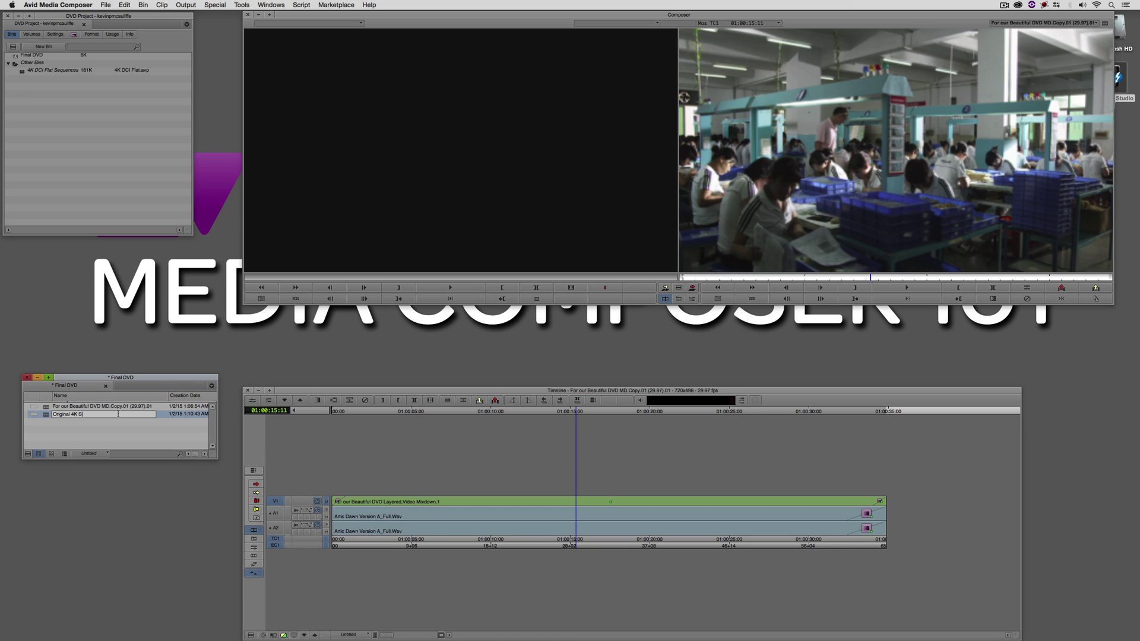
type("nce")
key("Return")
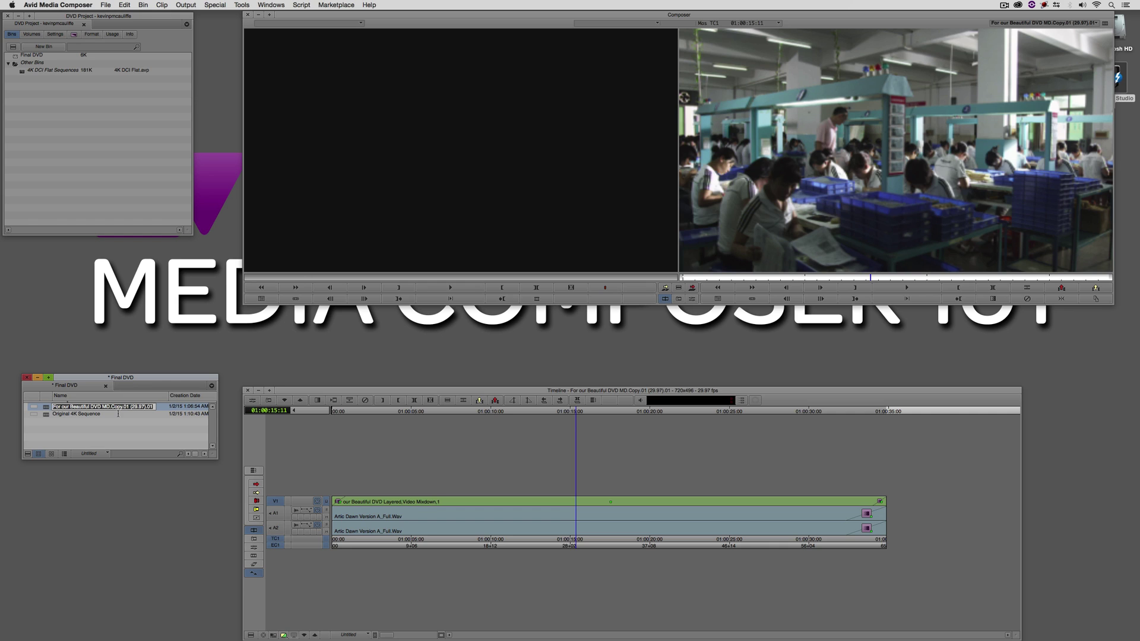
- Assign a red clip color to Original 4K Sequence in the Final DVD bin
left_click(33, 414)
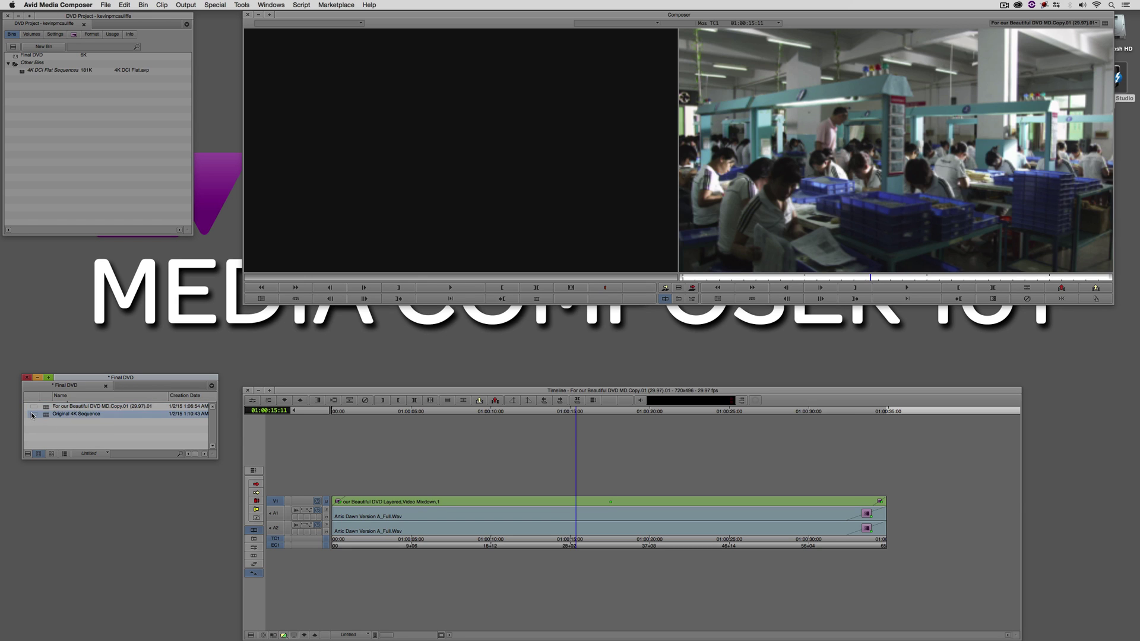
left_click(34, 413)
left_click(86, 418)
left_click(59, 427)
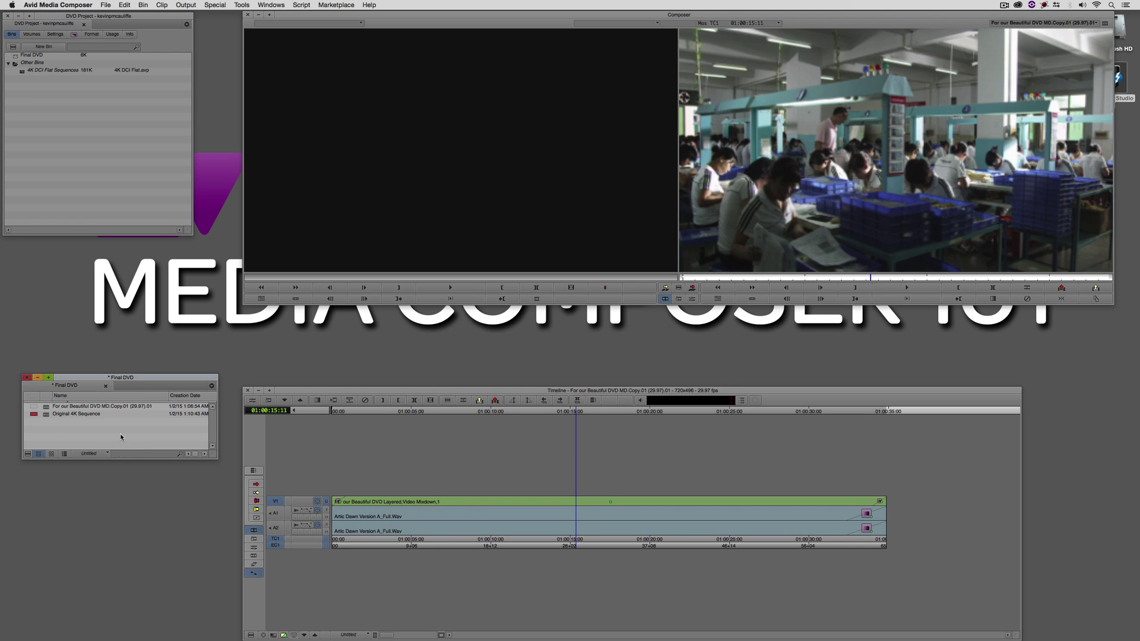
- Turn on the display of reference clips for the Final DVD bin
right_click(71, 430)
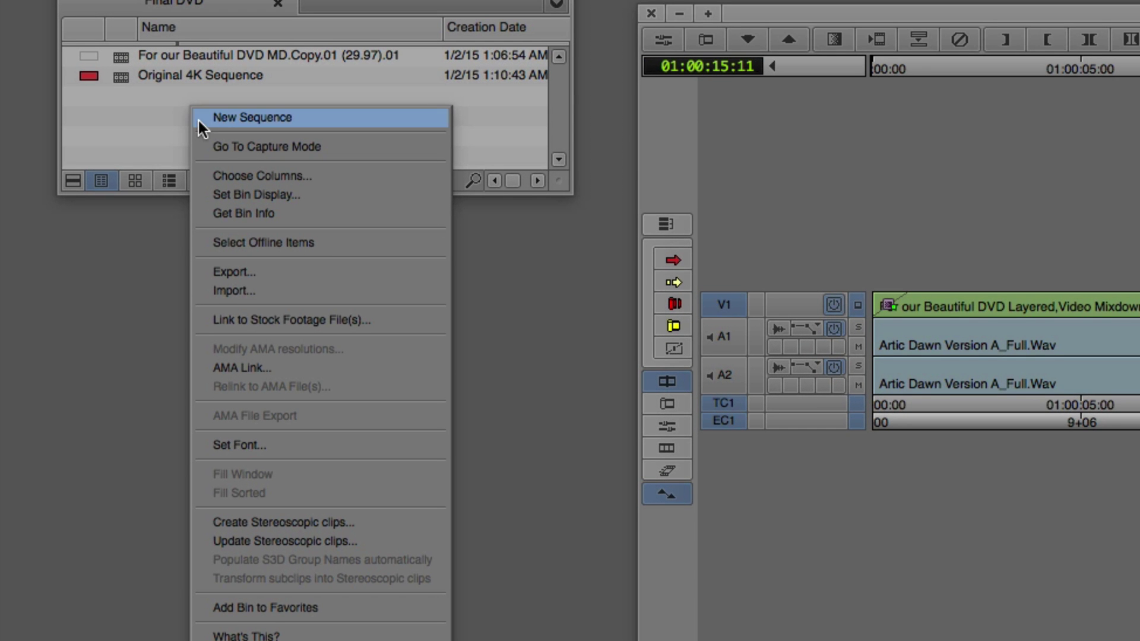
left_click(302, 194)
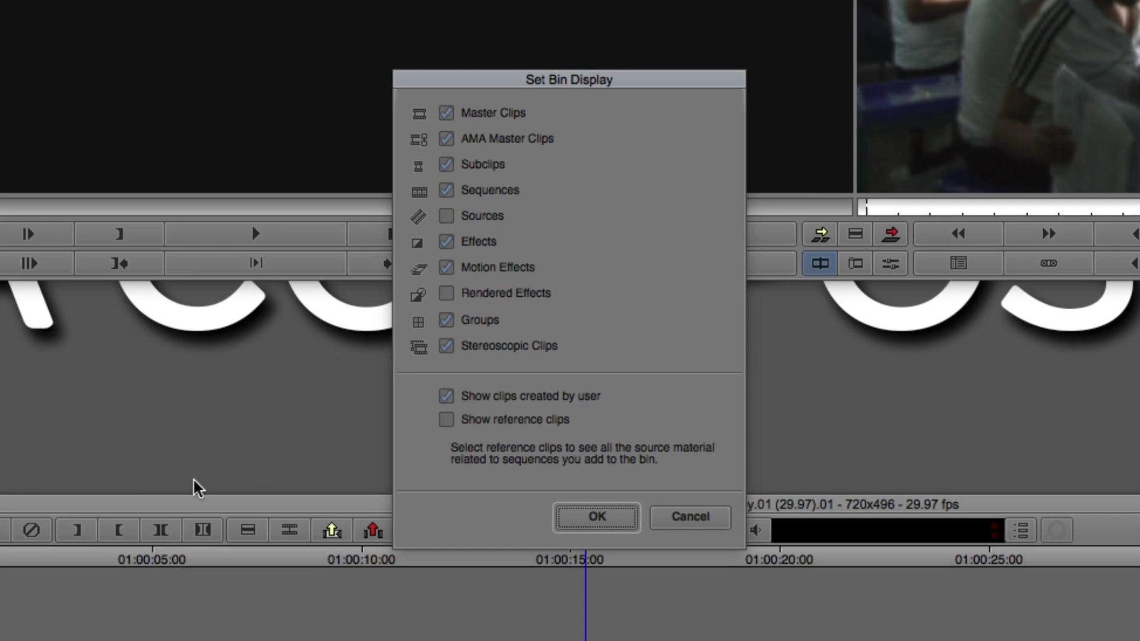
left_click(464, 421)
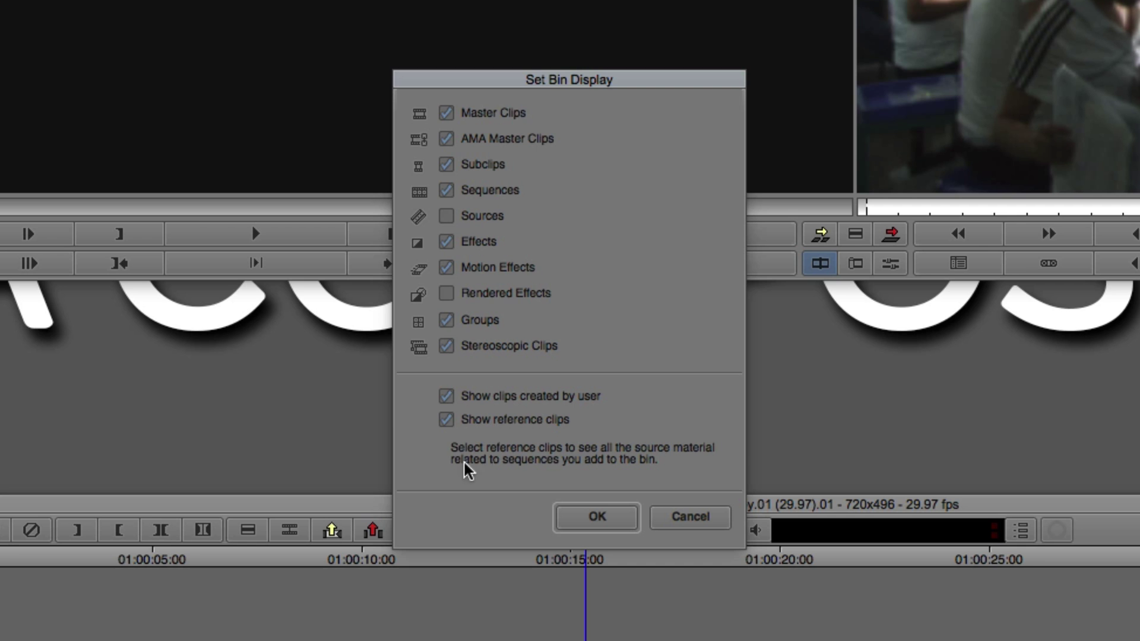
left_click(605, 520)
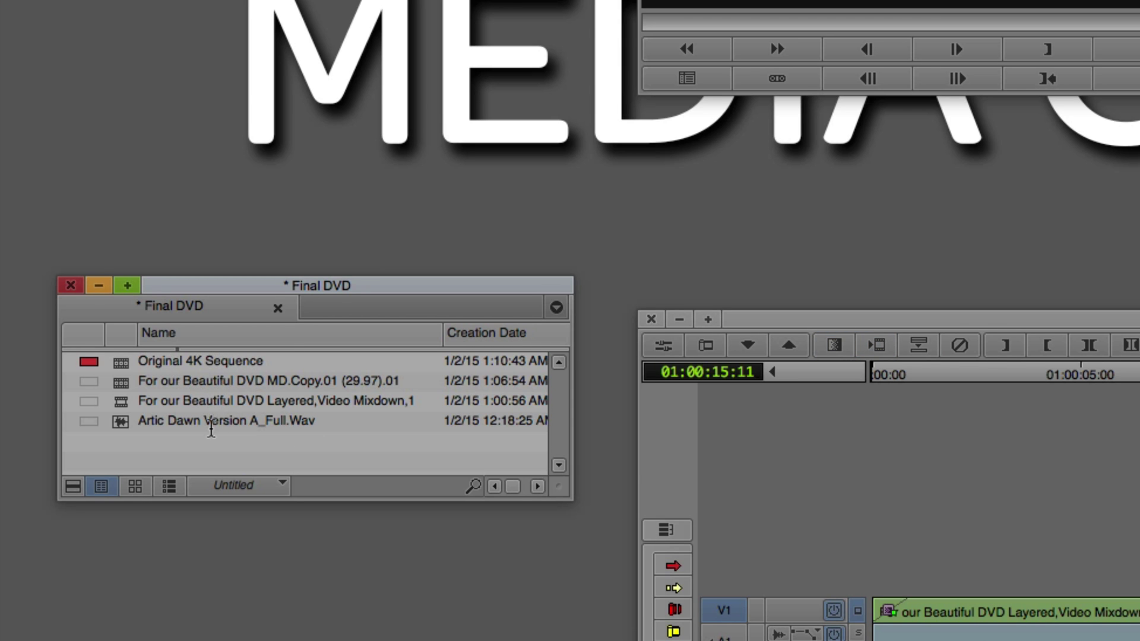
- Load the video mixdown clip from the Final DVD bin into the source monitor and examine its FrameFlex source settings
left_click(124, 409)
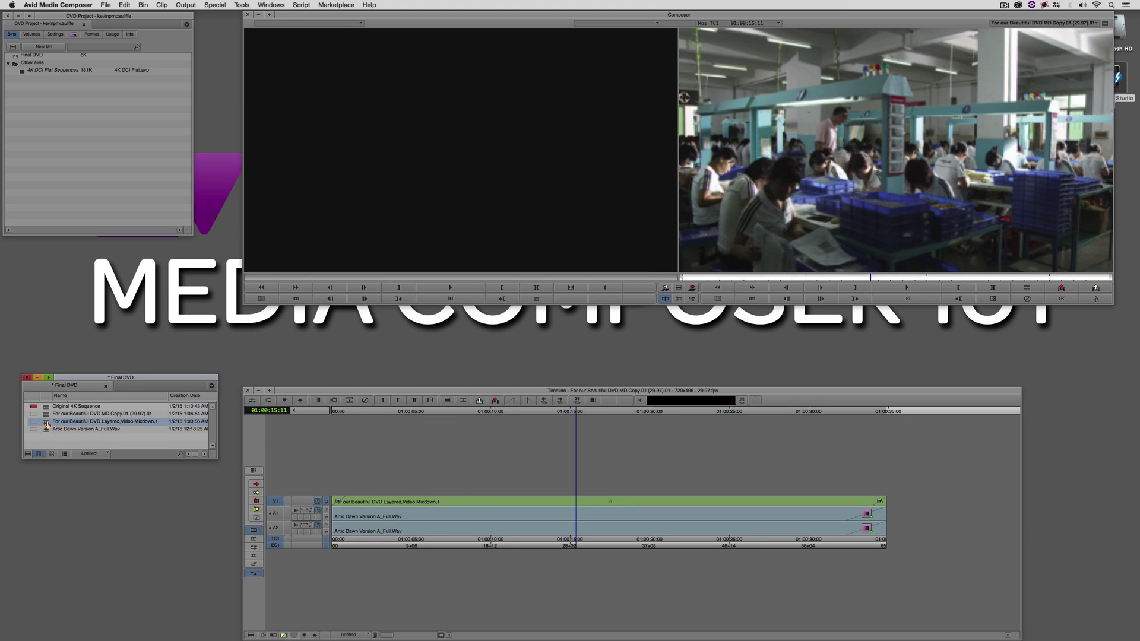
mouse_move(332, 277)
left_mouse_down()
mouse_move(542, 277)
mouse_move(345, 277)
left_mouse_up()
key("Home")
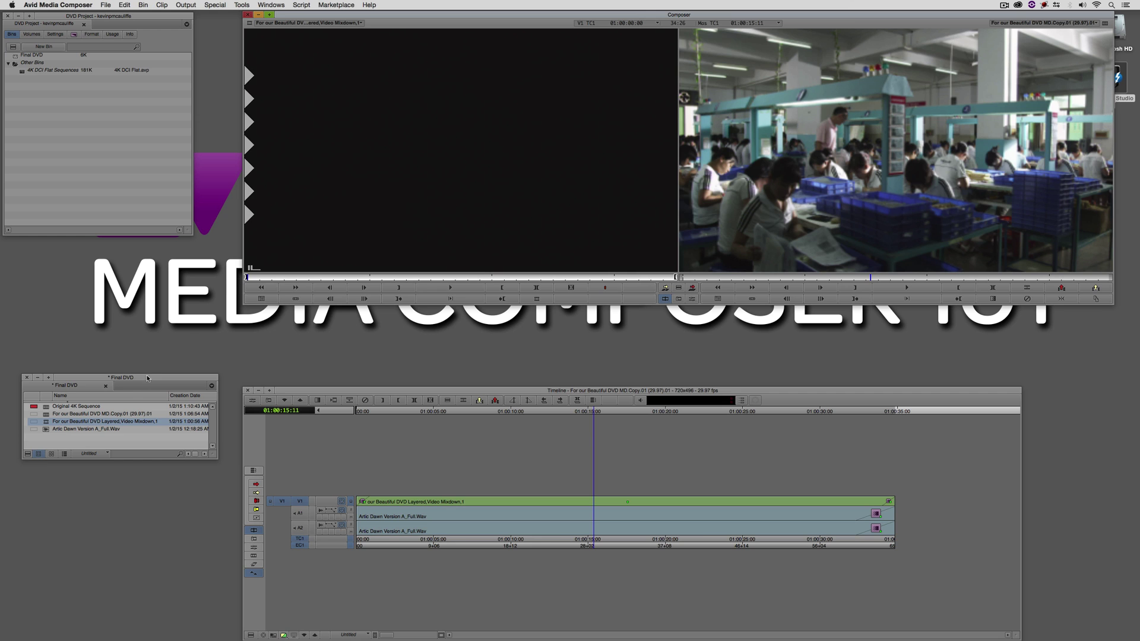
right_click(56, 422)
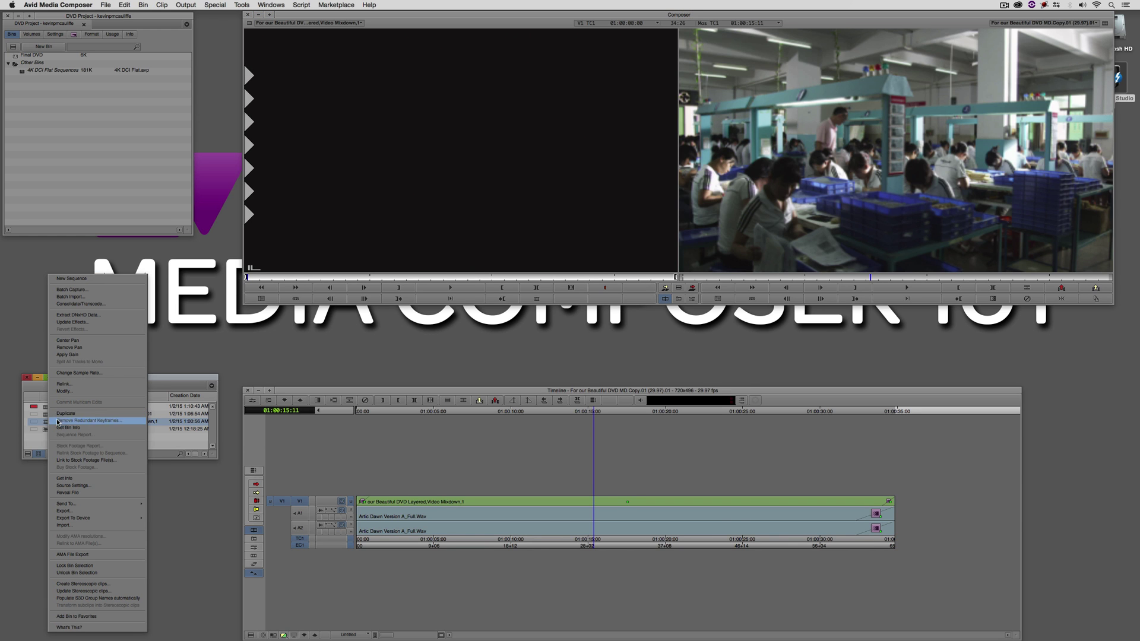
left_click(73, 485)
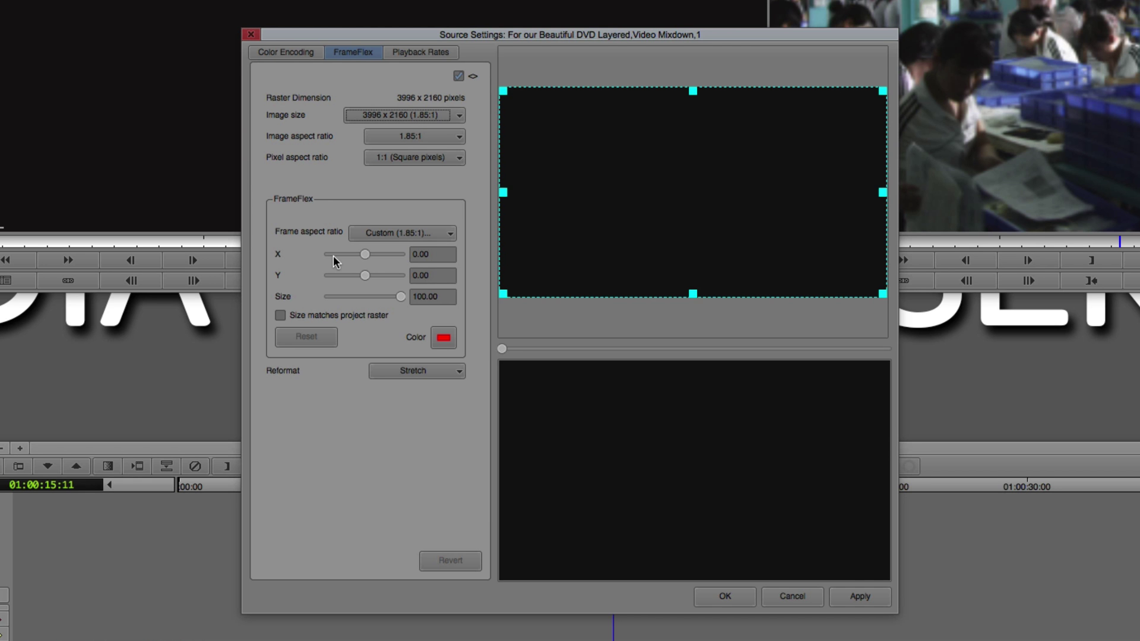
left_click(251, 35)
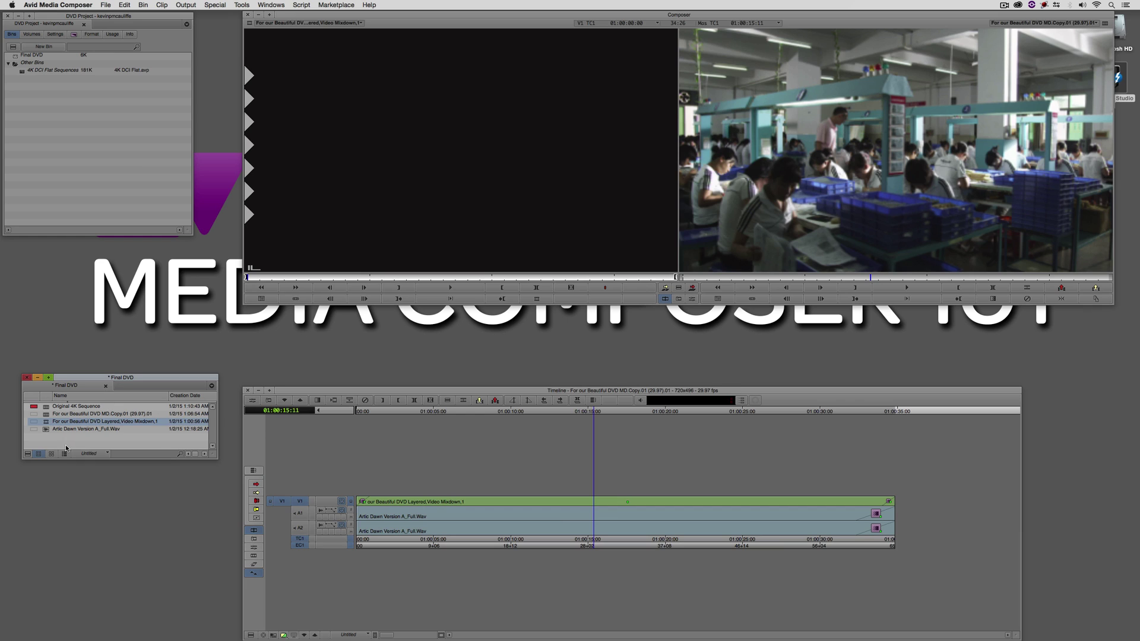
- Turn off the display of reference clips for the Final DVD bin
right_click(67, 448)
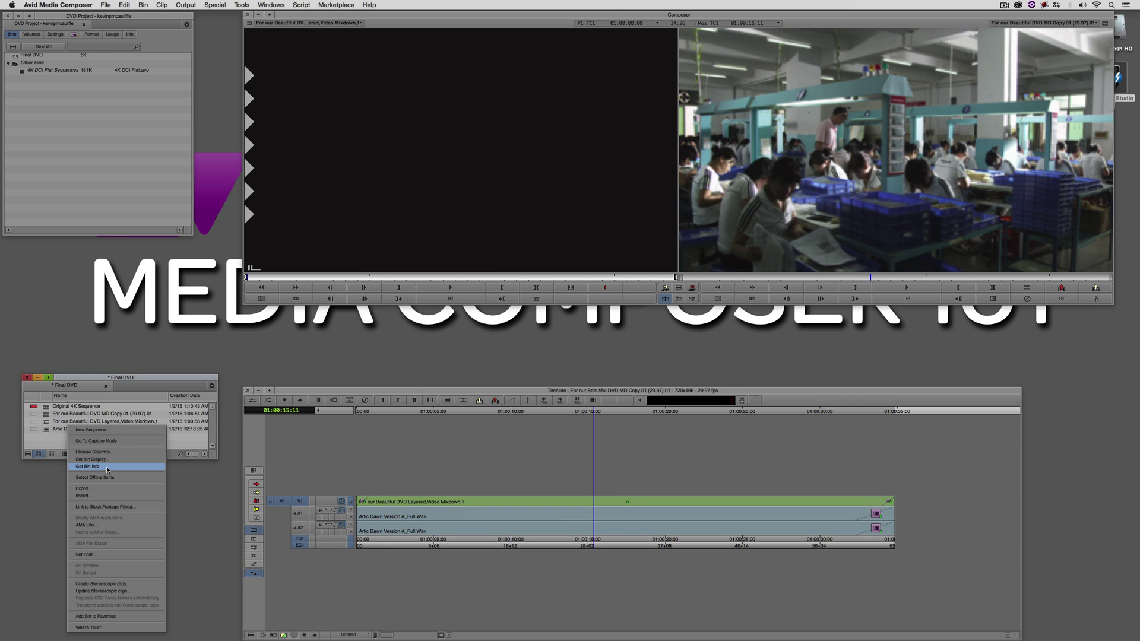
left_click(105, 460)
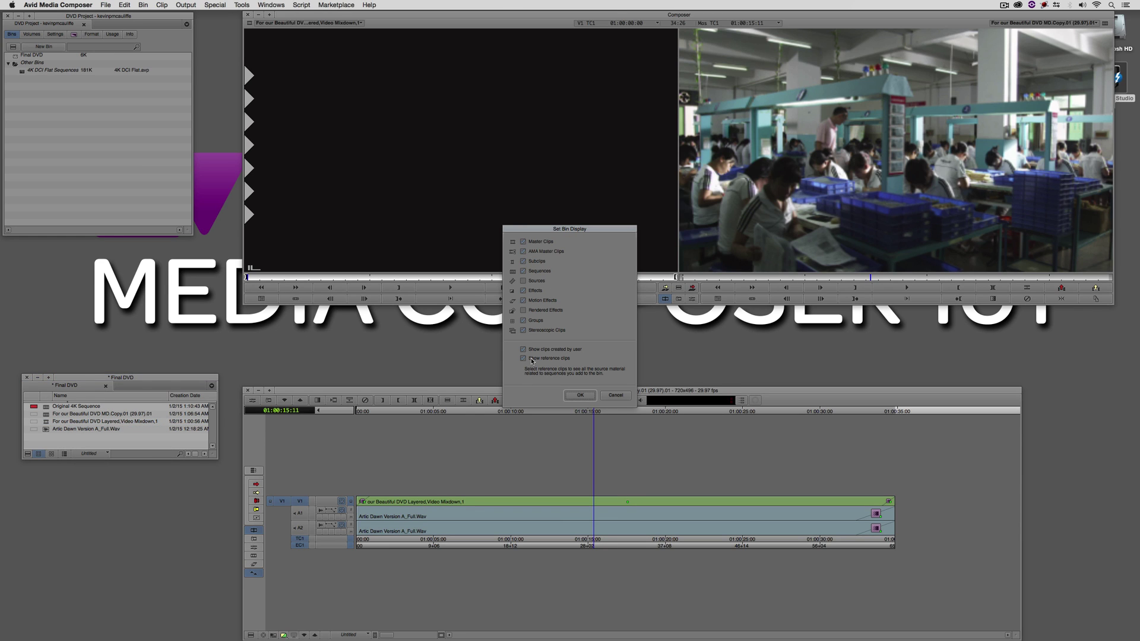
left_click(533, 361)
left_click(580, 395)
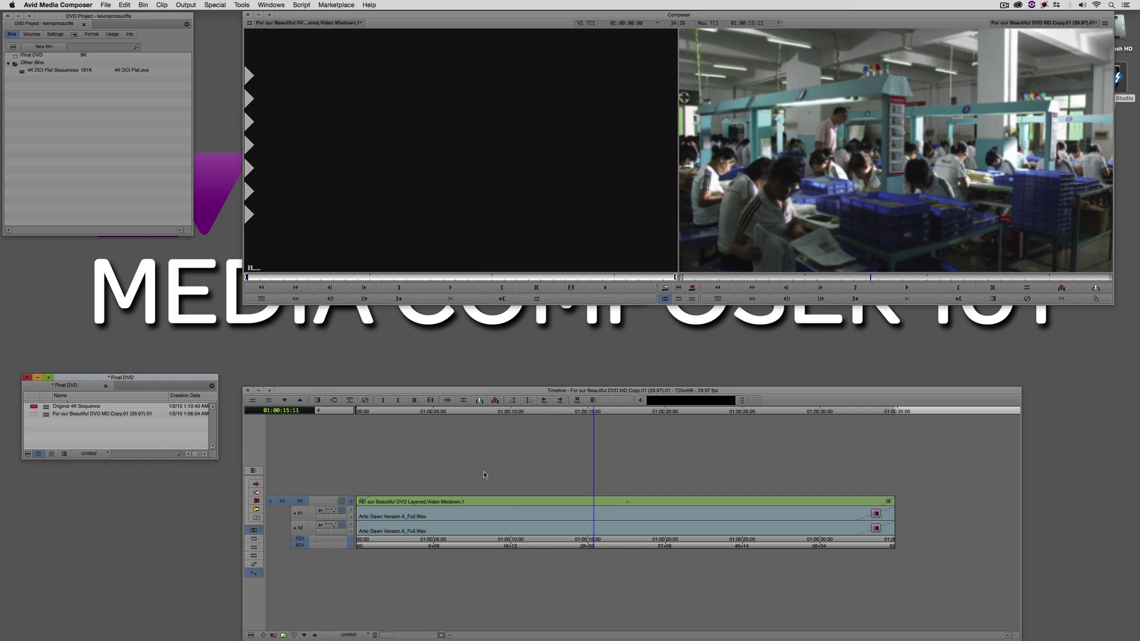
- Review the converted sequence at several points and examine the FrameFlex settings of the V1 clip in the Effect Editor
left_click(571, 516)
key("j")
key("j")
key("j")
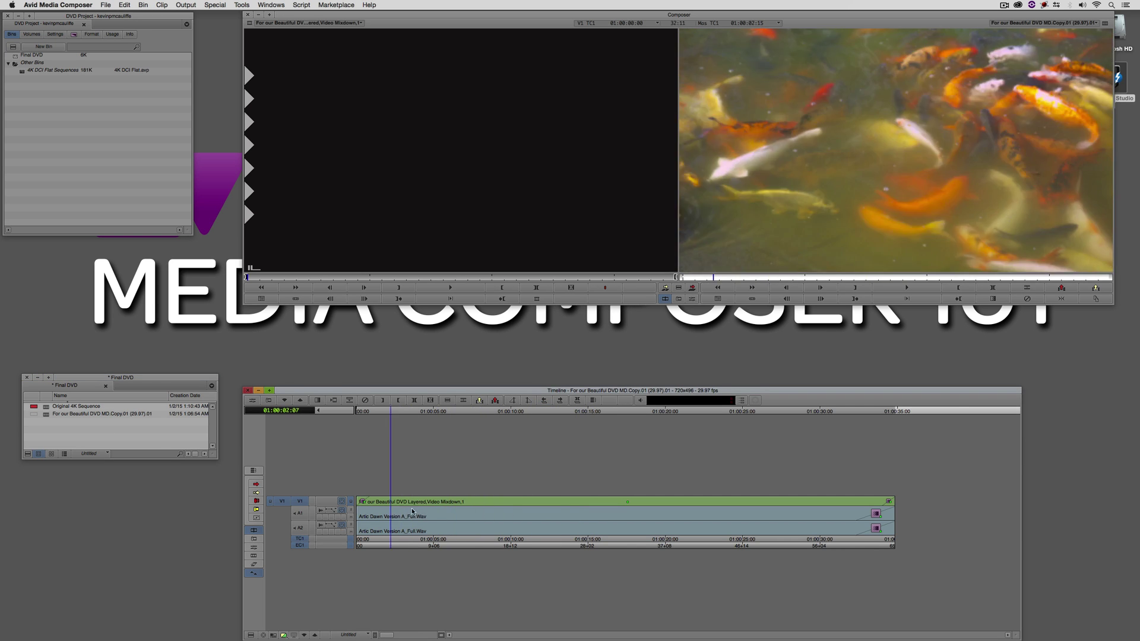
left_click_drag(412, 511, 588, 529)
key("super+8")
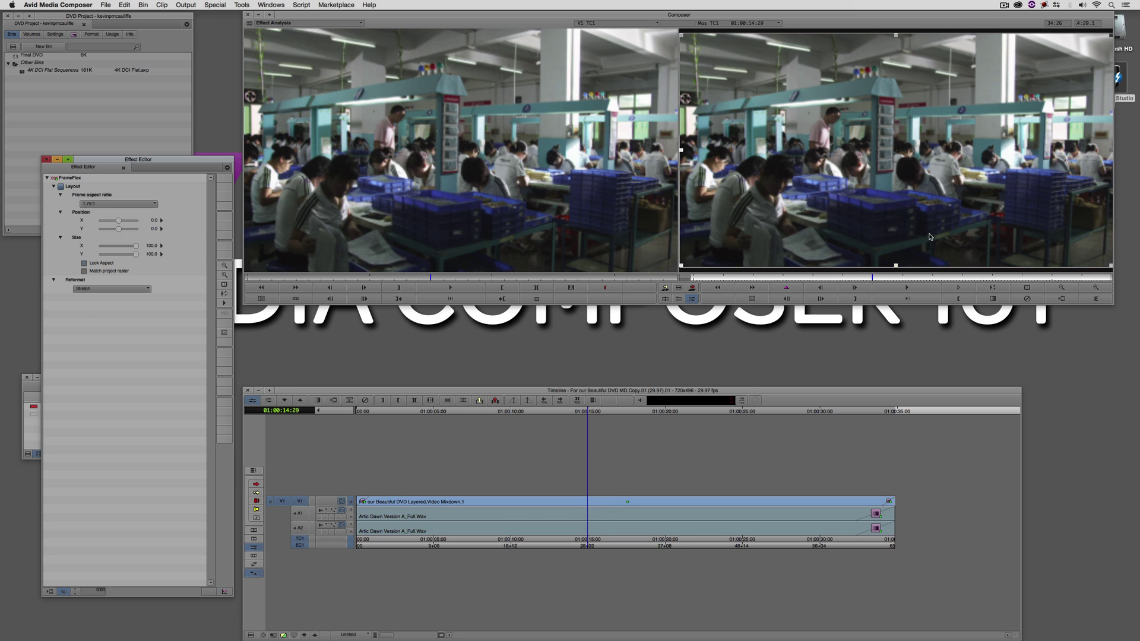
key("super+8")
left_click(471, 515)
left_click_drag(453, 515, 580, 523)
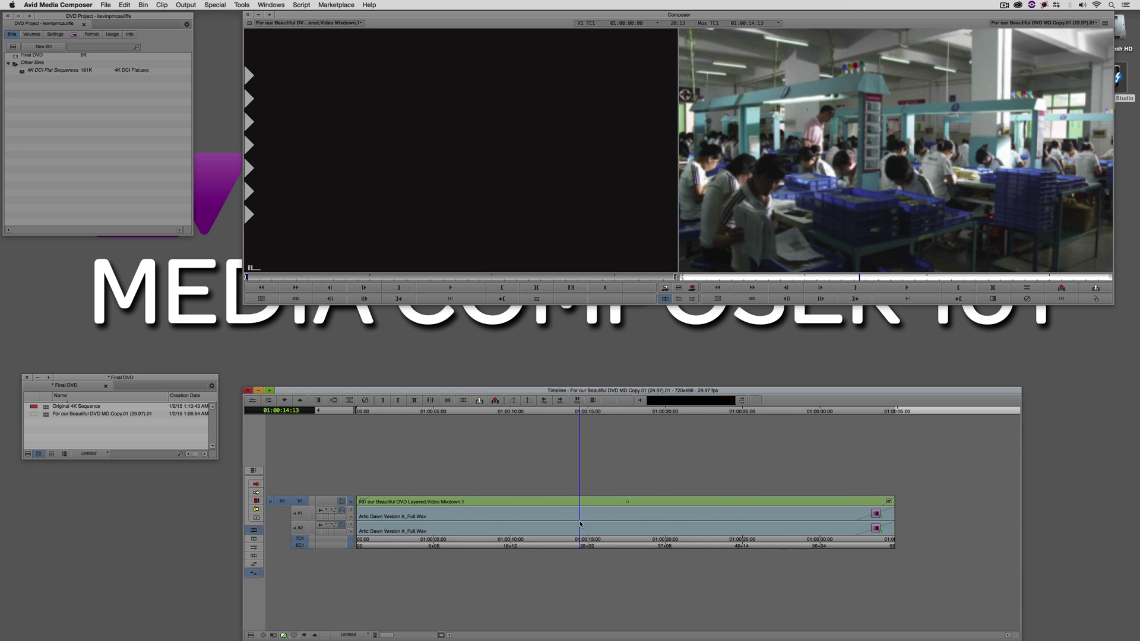
- Change the project format's aspect ratio to 4:3
left_click(91, 34)
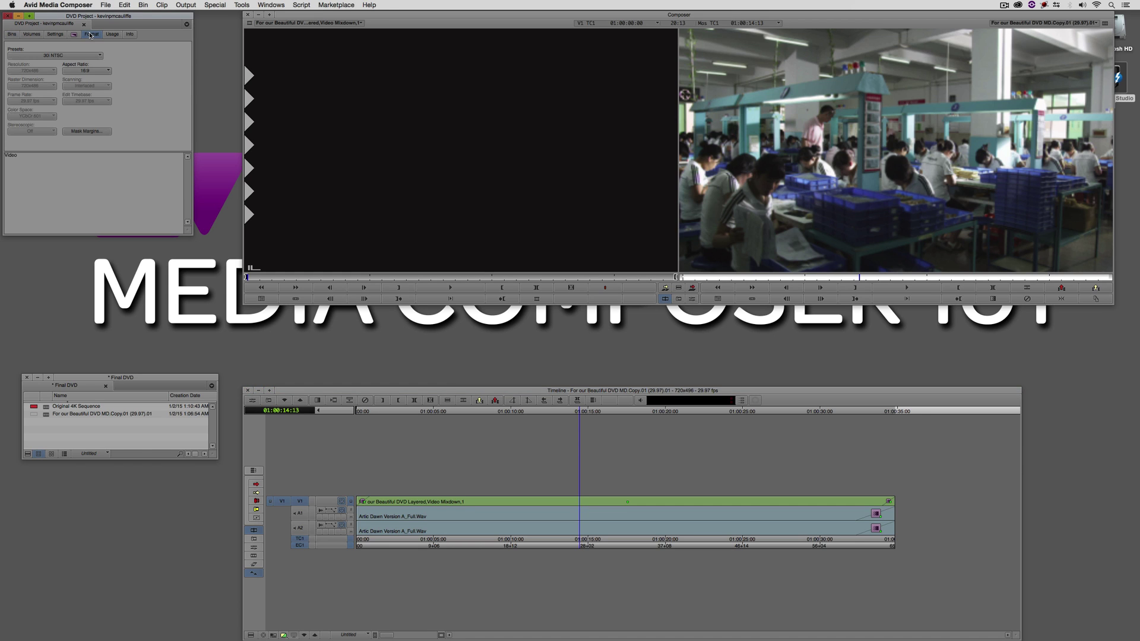
left_click(86, 71)
left_click(77, 89)
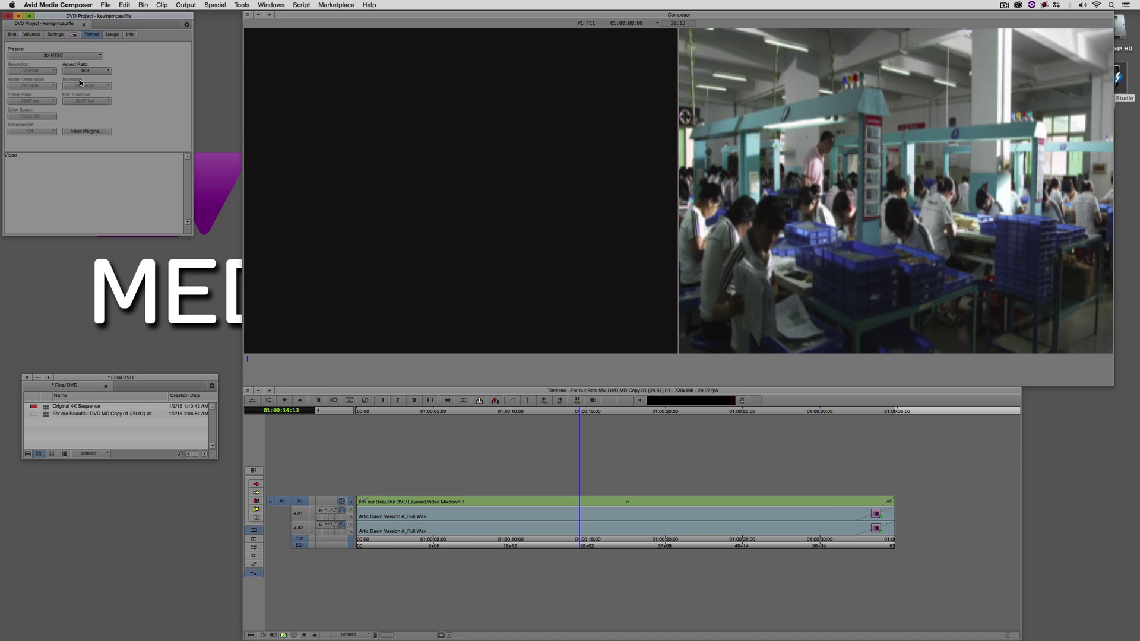
left_click(754, 285)
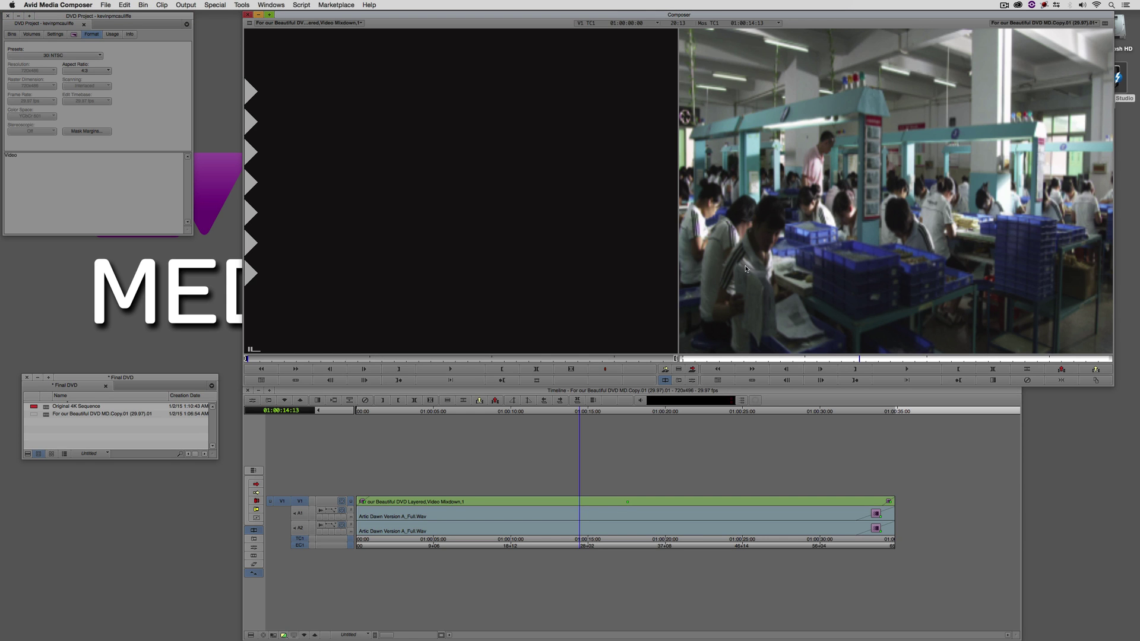
- Try the Center Crop reformat option in the V1 mixdown clip's FrameFlex effect, comparing it with Stretch
mouse_move(596, 517)
left_mouse_down()
mouse_move(719, 510)
mouse_move(613, 516)
left_mouse_up()
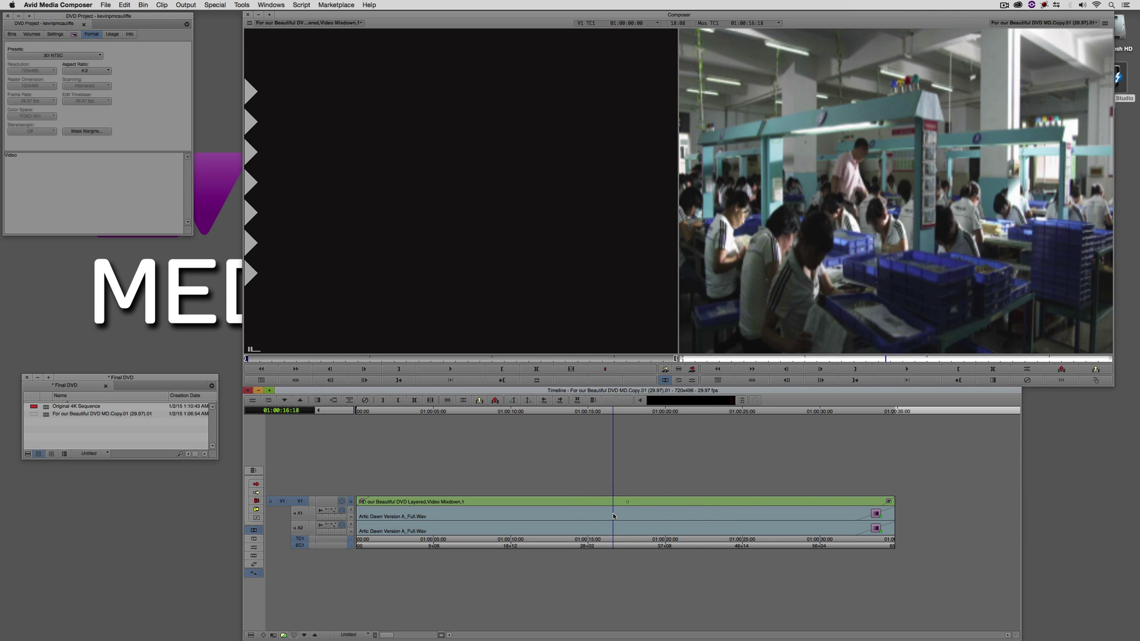
key("super+8")
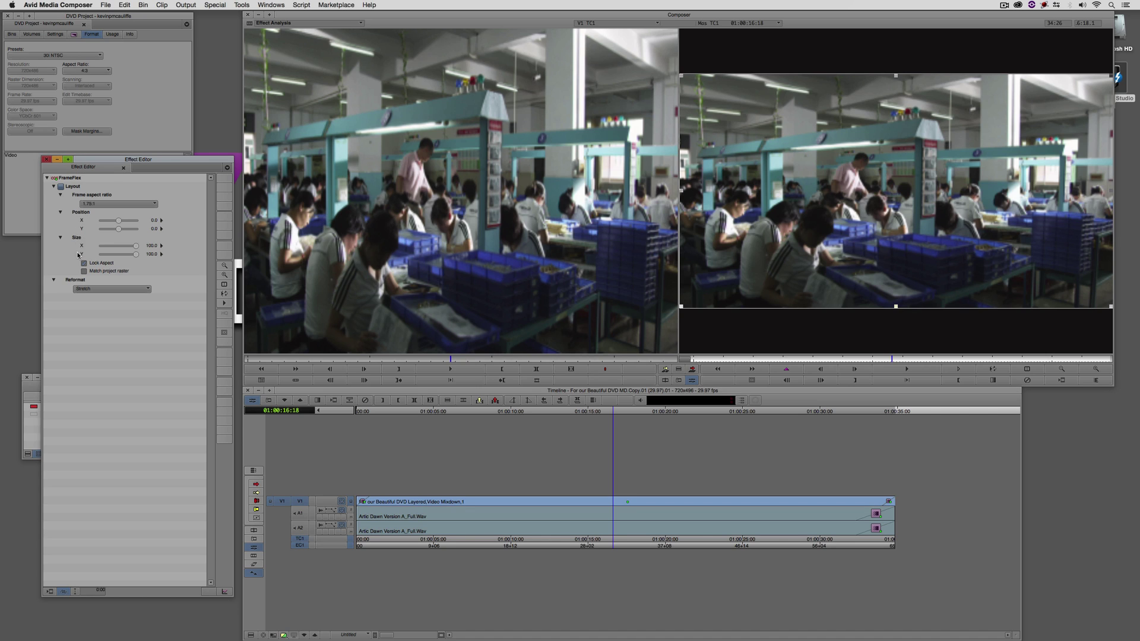
left_click(96, 290)
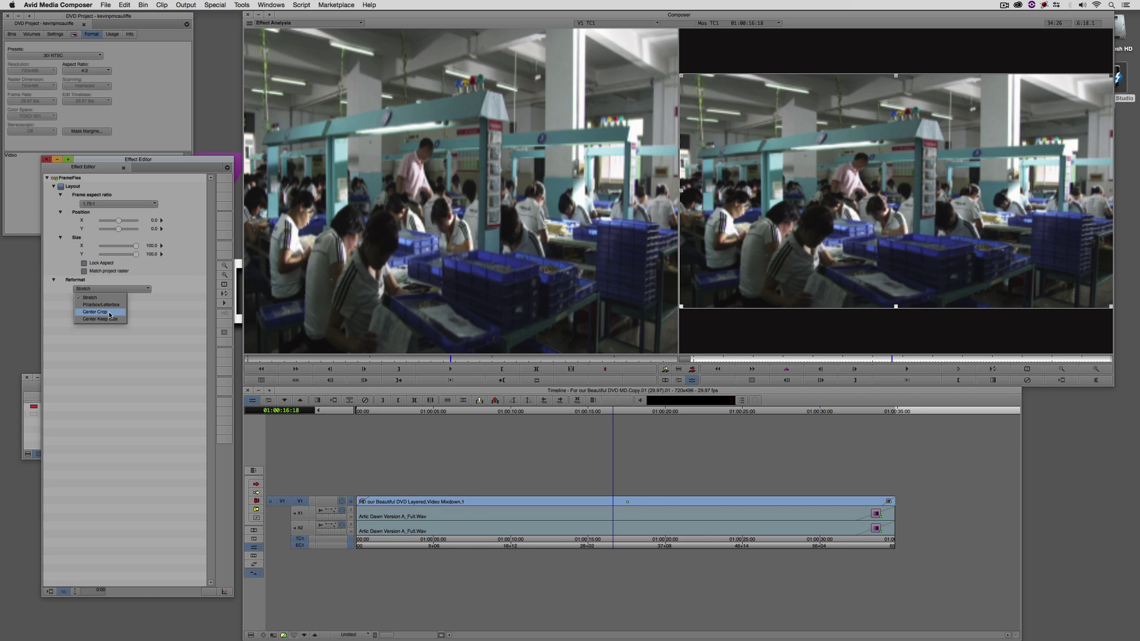
left_click(95, 311)
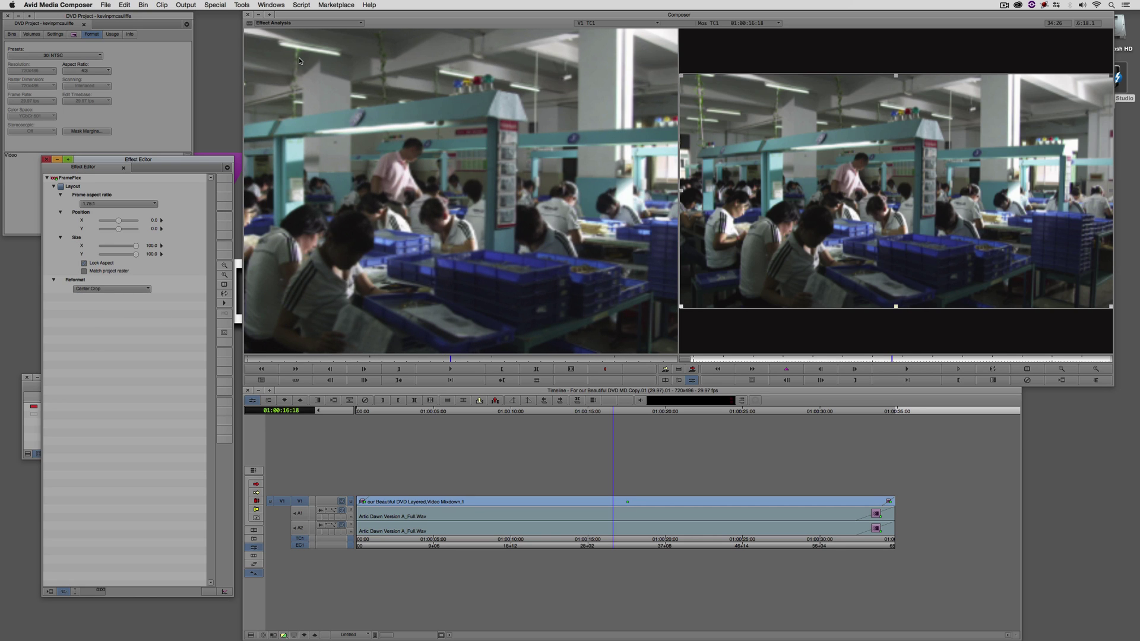
left_click(114, 290)
left_click(107, 299)
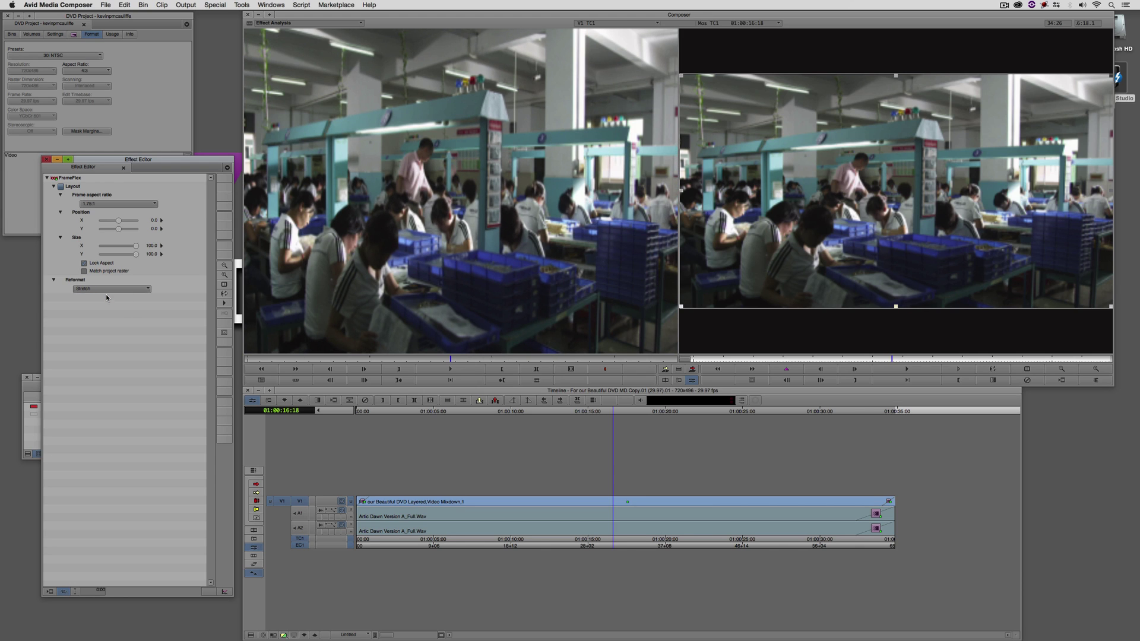
left_click(107, 289)
left_click(102, 310)
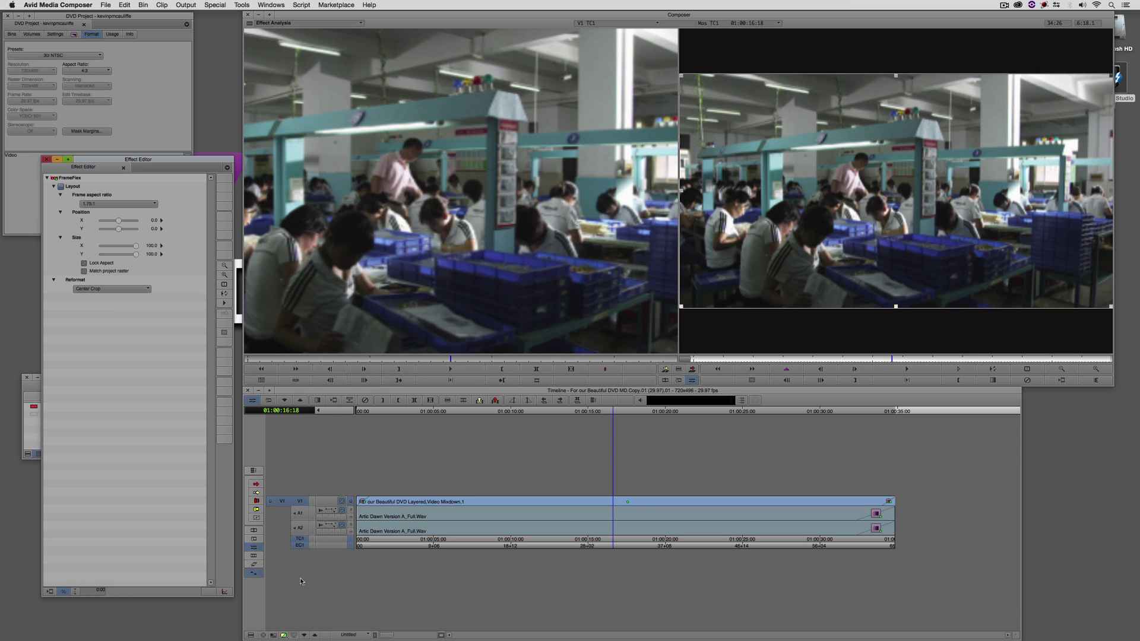
- Switch the timeline to full video quality and set the V1 clip's FrameFlex reformat to Pillarbox/Letterbox
left_click(284, 635)
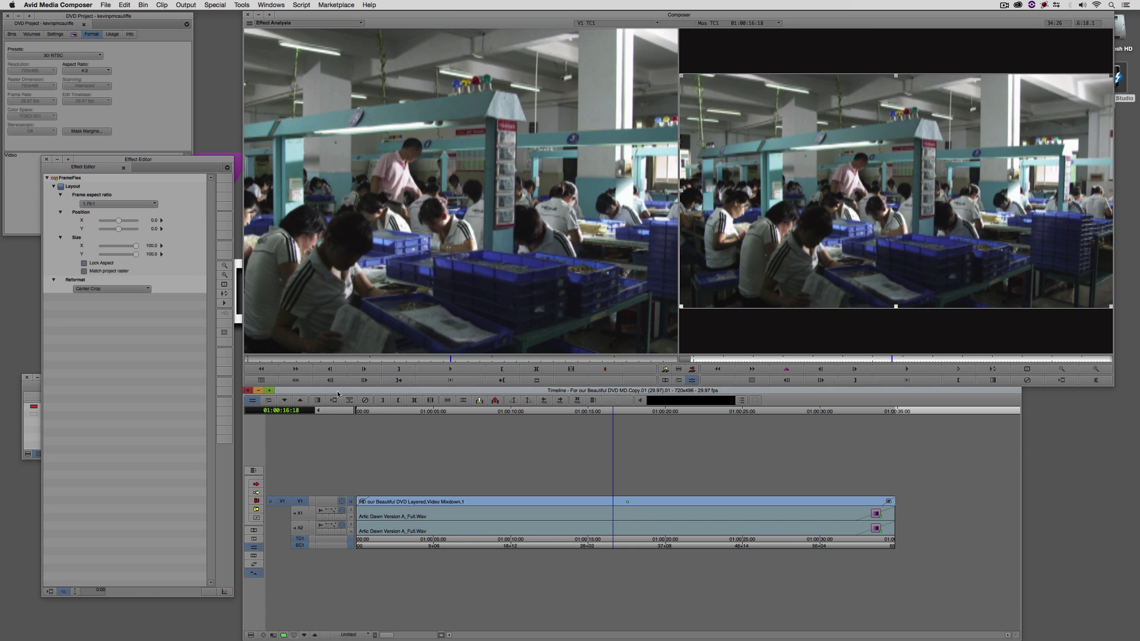
left_click(125, 290)
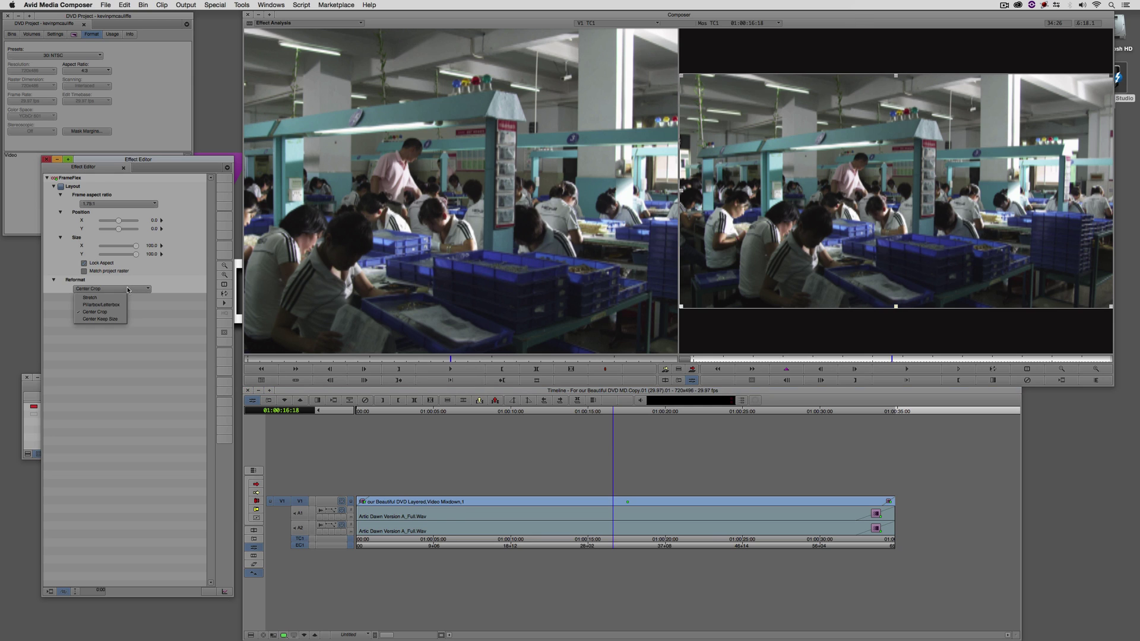
left_click(115, 307)
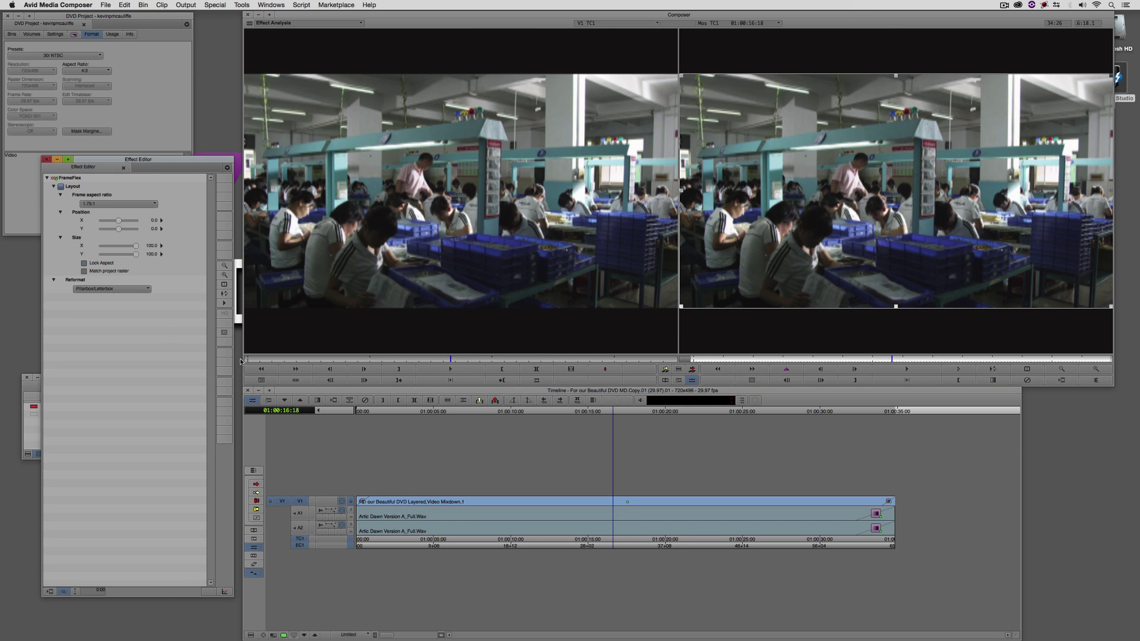
left_click(653, 453)
left_click_drag(606, 495, 494, 519)
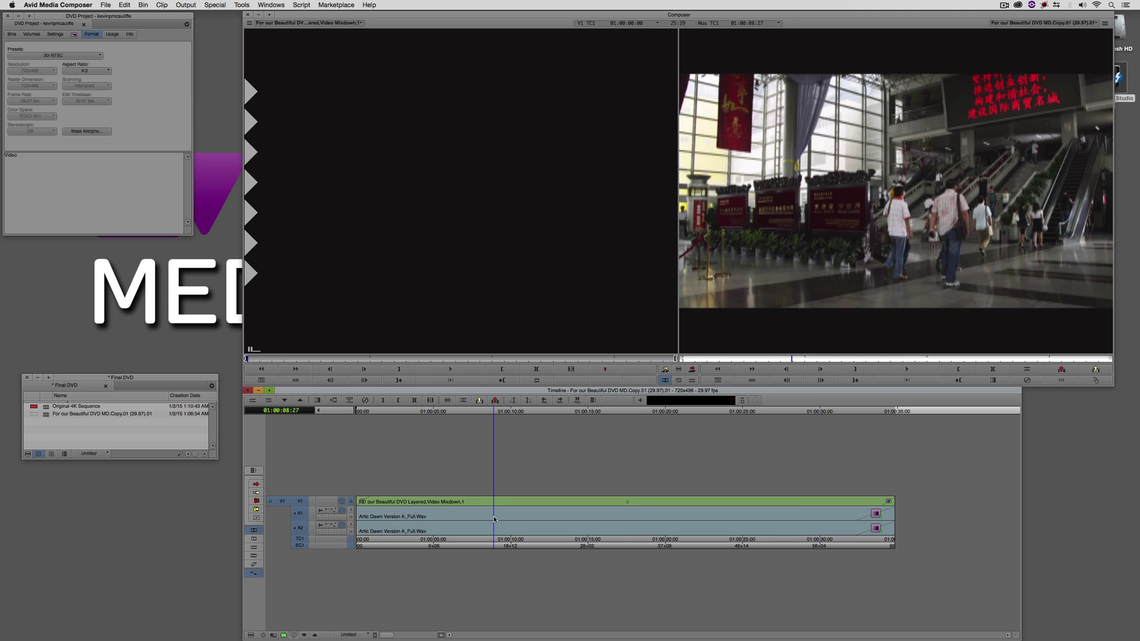
- Mark the full length of the sequence and set the V1 clip's FrameFlex reformat to Stretch
key("t")
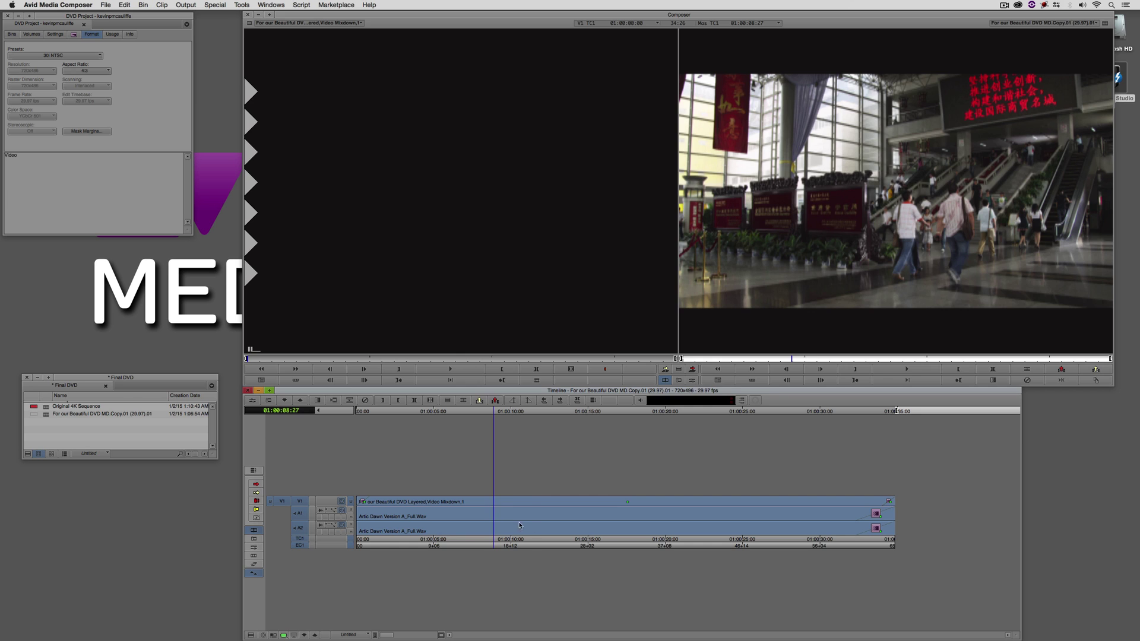
left_click_drag(520, 525, 536, 521)
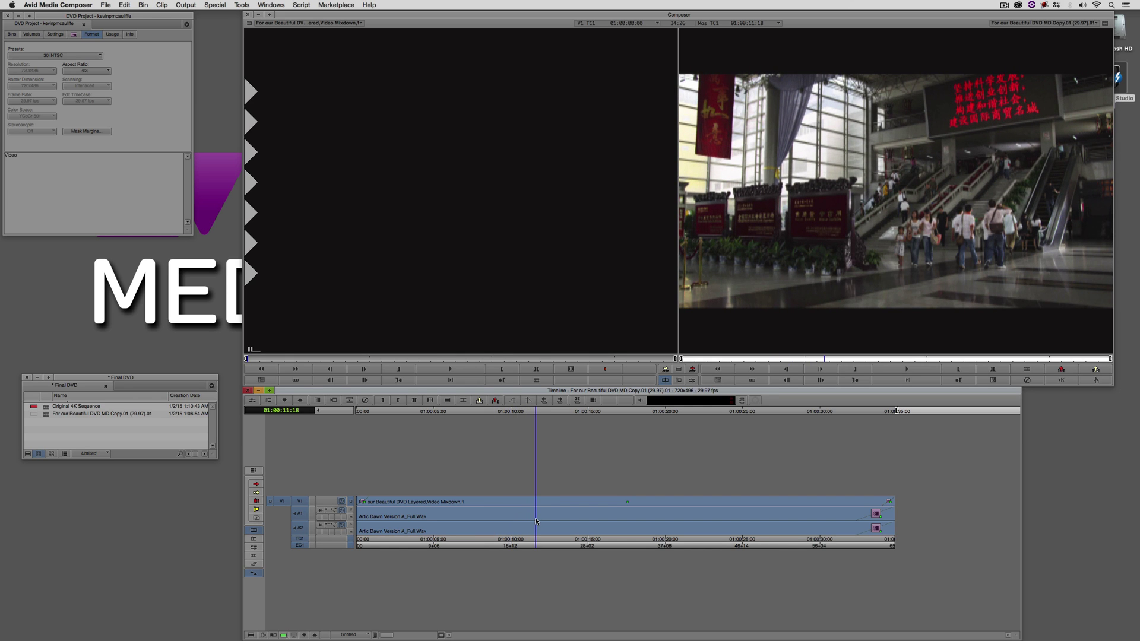
key("super+8")
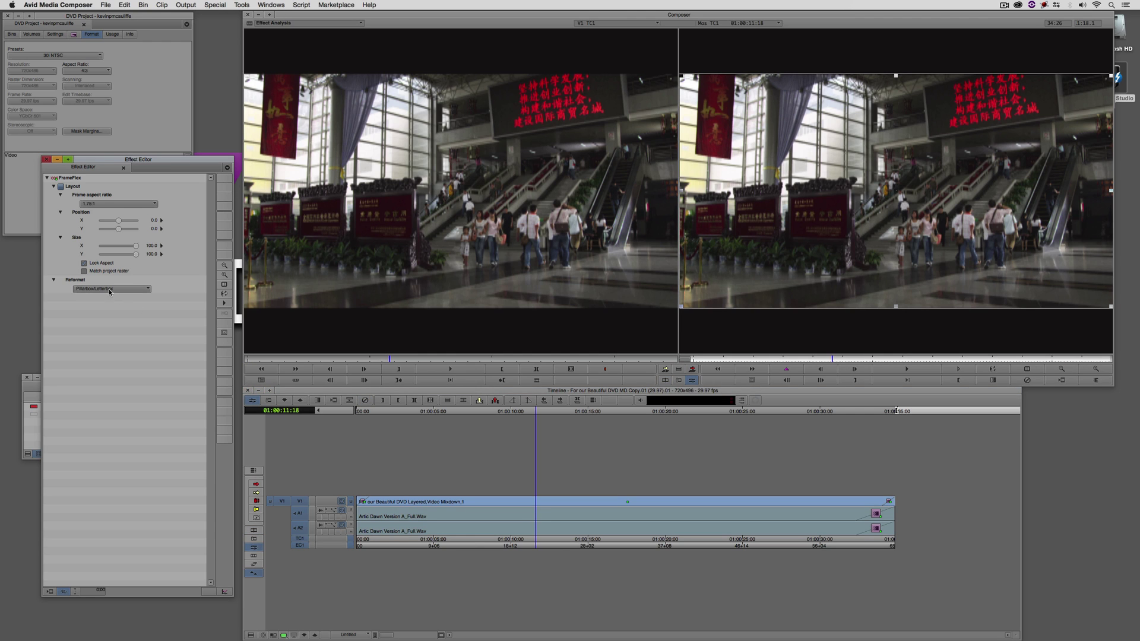
left_click(101, 288)
left_click(96, 298)
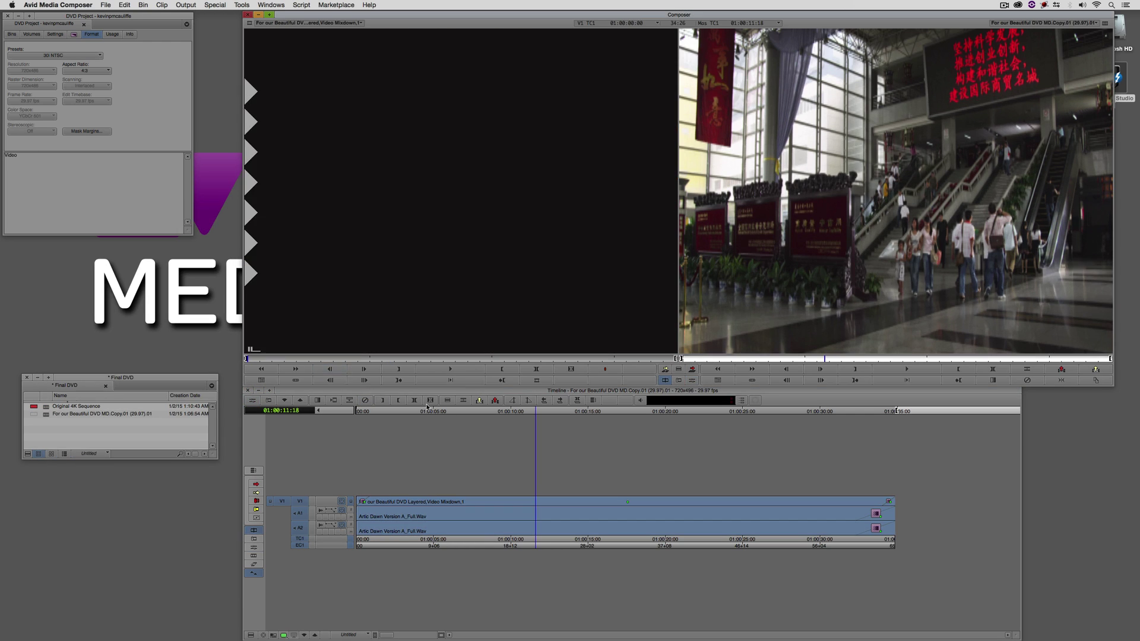
left_click(457, 516)
mouse_move(495, 507)
left_mouse_down()
mouse_move(769, 492)
mouse_move(882, 510)
mouse_move(376, 524)
mouse_move(830, 514)
mouse_move(510, 514)
left_mouse_up()
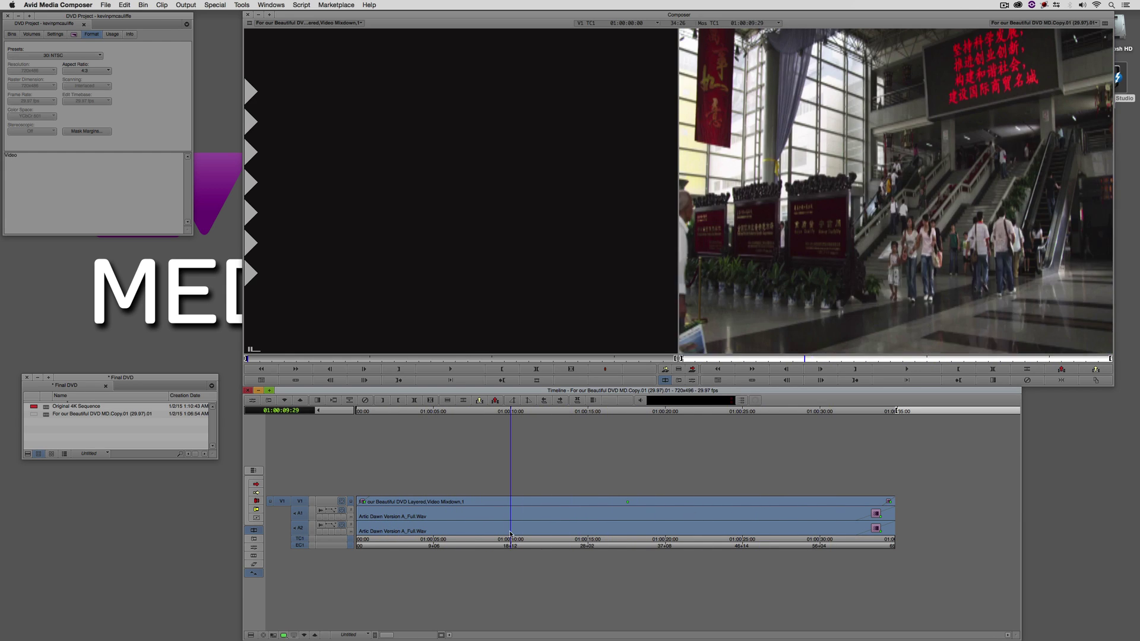
- Export the sequence to the Desktop as SD DVD with the QT Same As Source setting, accepting the DV 25 411 resolution
right_click(847, 242)
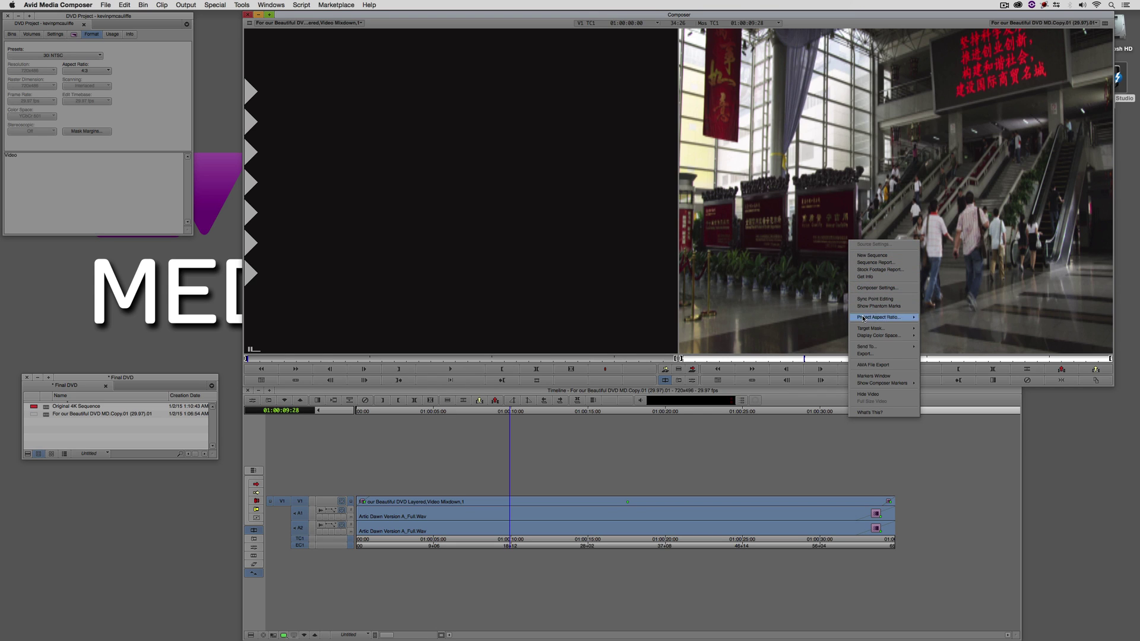
left_click(863, 353)
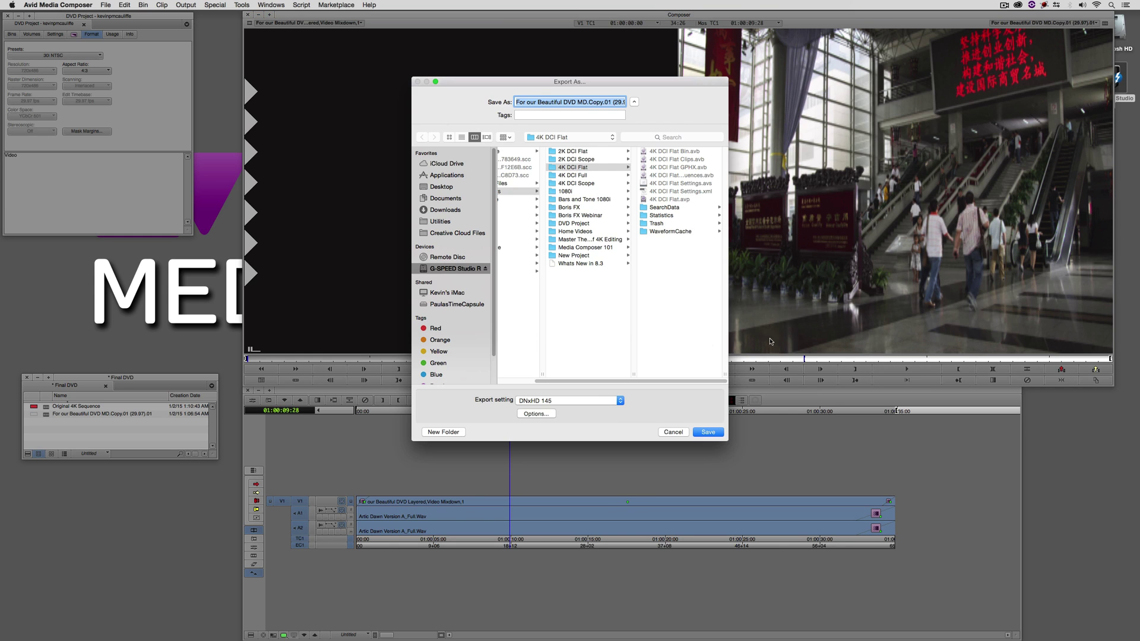
left_click(549, 401)
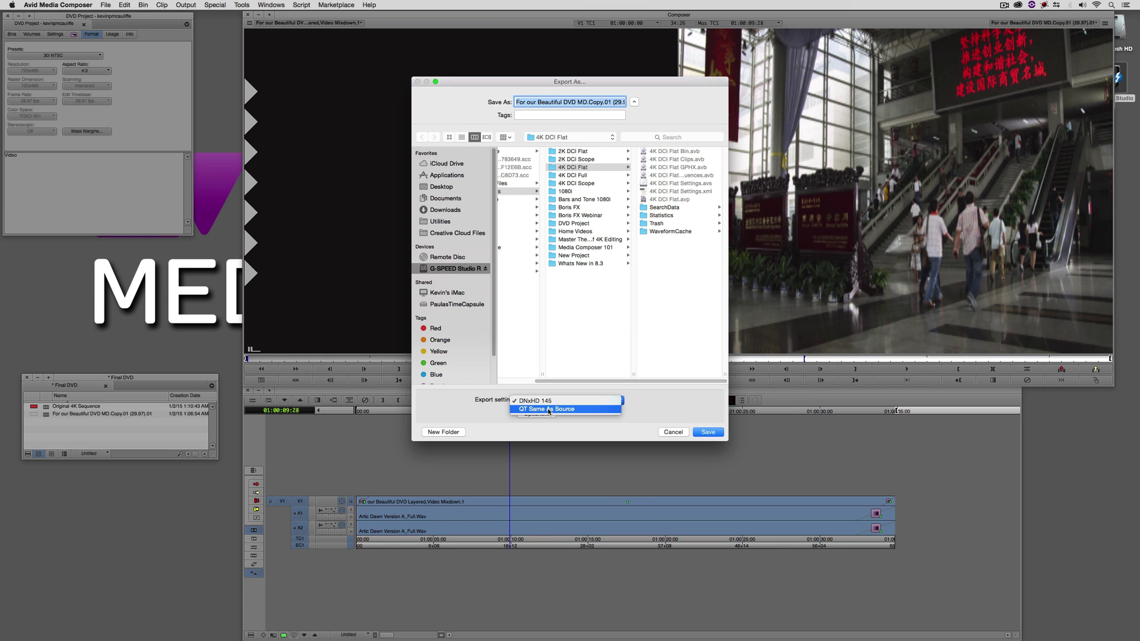
left_click(549, 410)
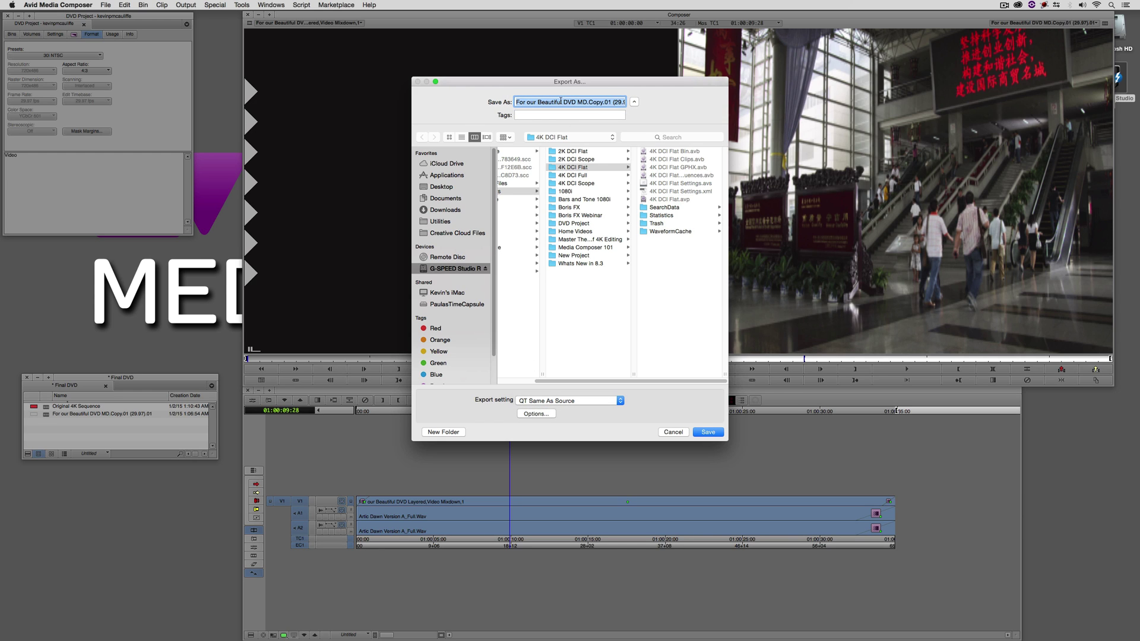
type("SD DVD")
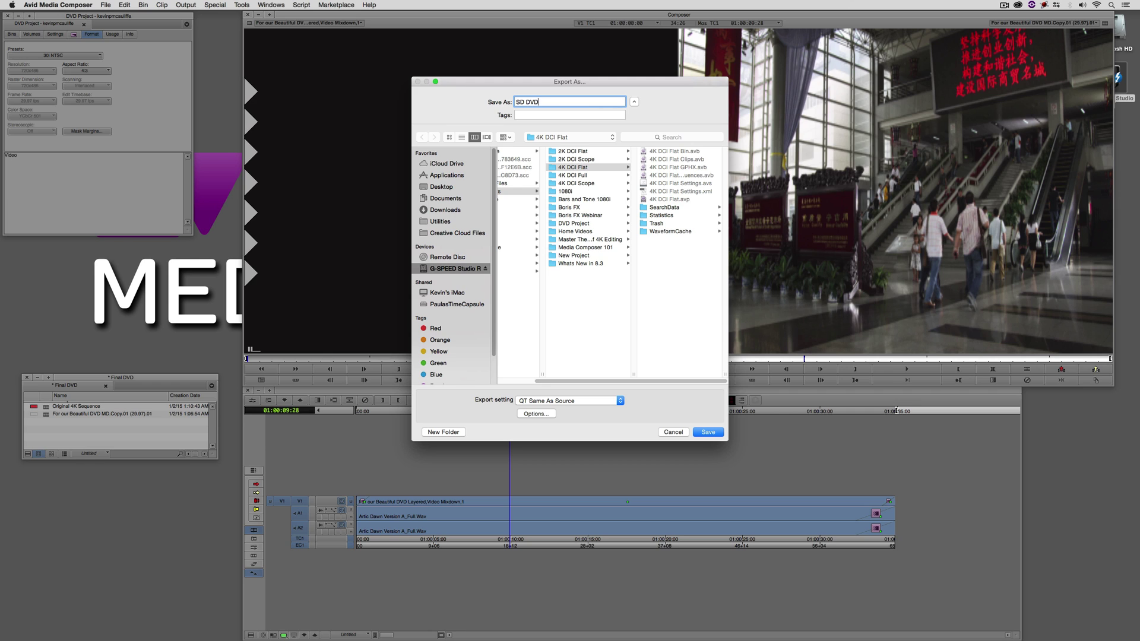
left_click(698, 432)
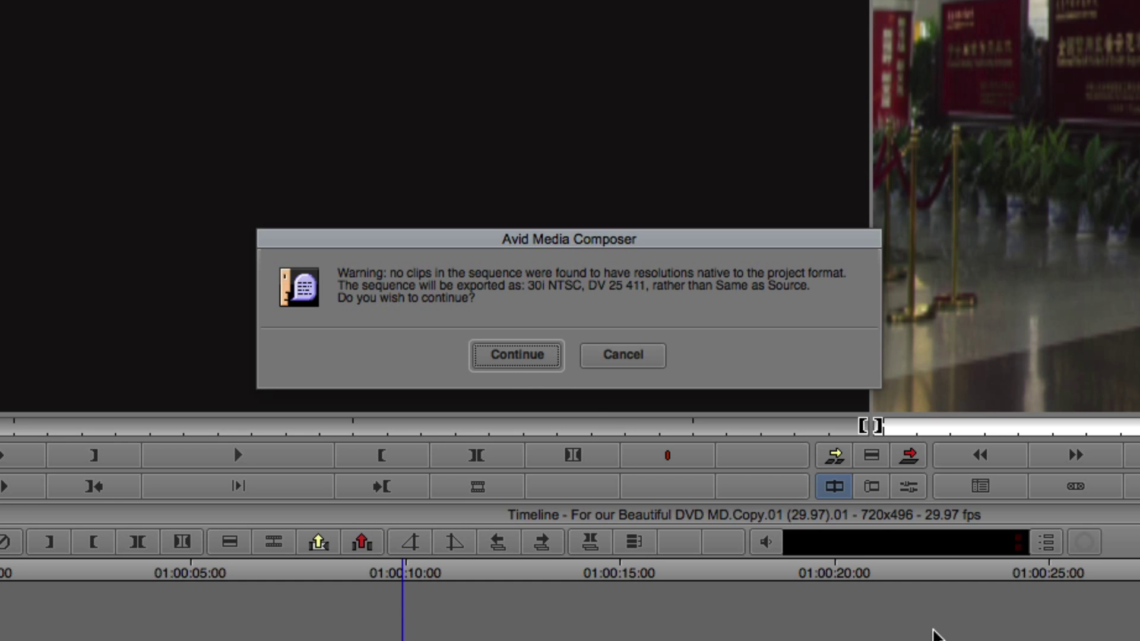
left_click(516, 355)
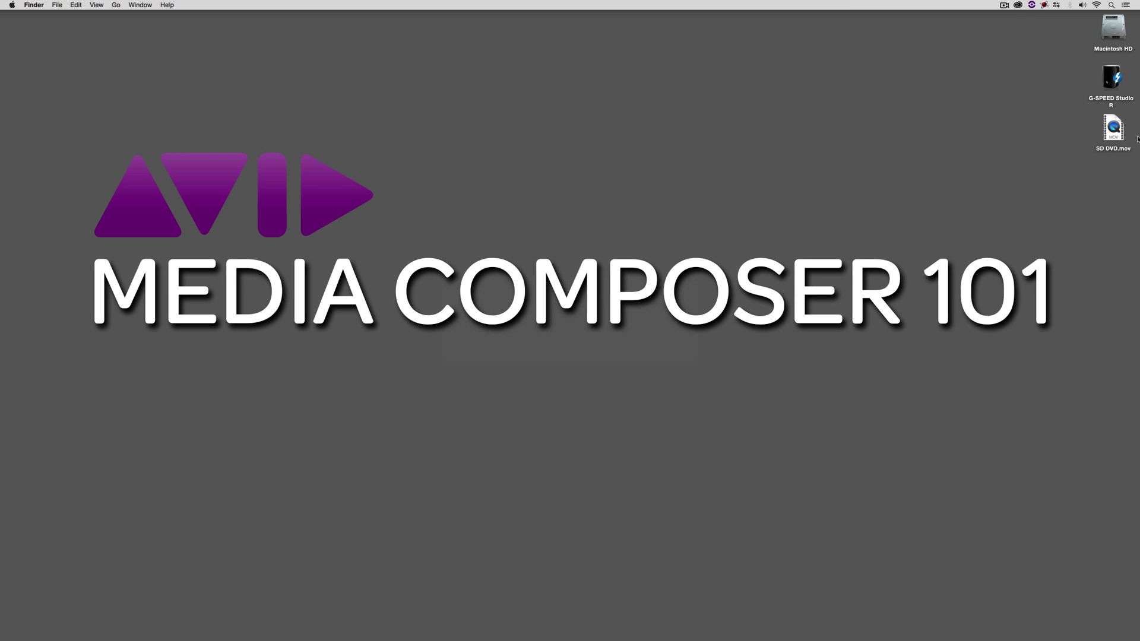
- Open the exported SD DVD.mov in QuickTime Player 7 and scrub through the movie to check it
right_click(1116, 131)
mouse_move(1063, 143)
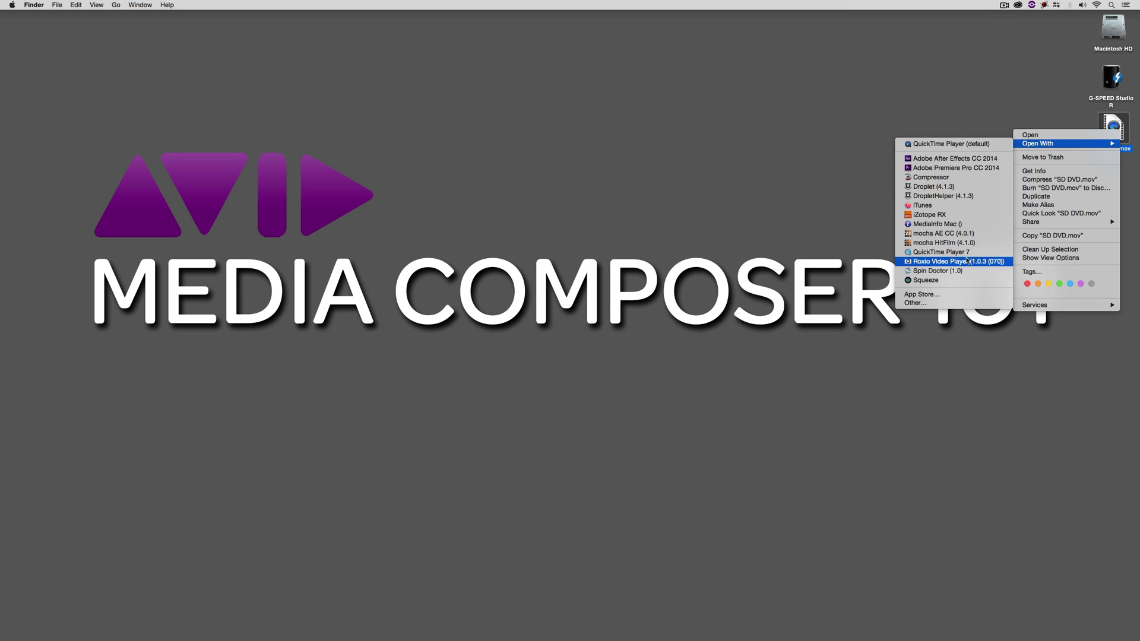
left_click(965, 253)
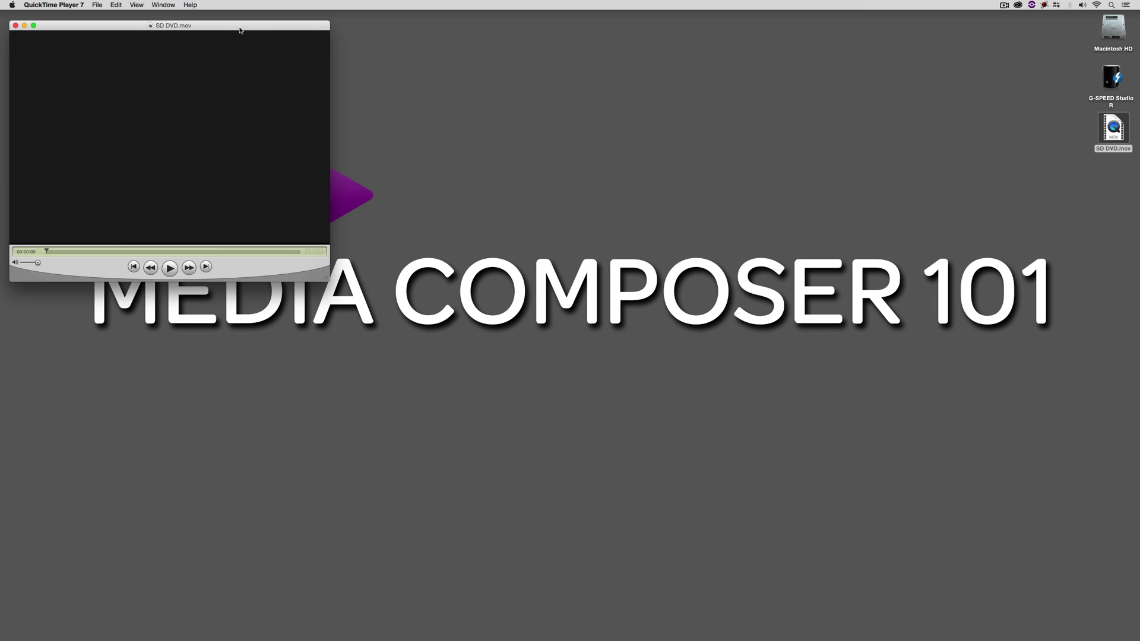
left_click_drag(240, 30, 525, 97)
left_click_drag(425, 319, 375, 322)
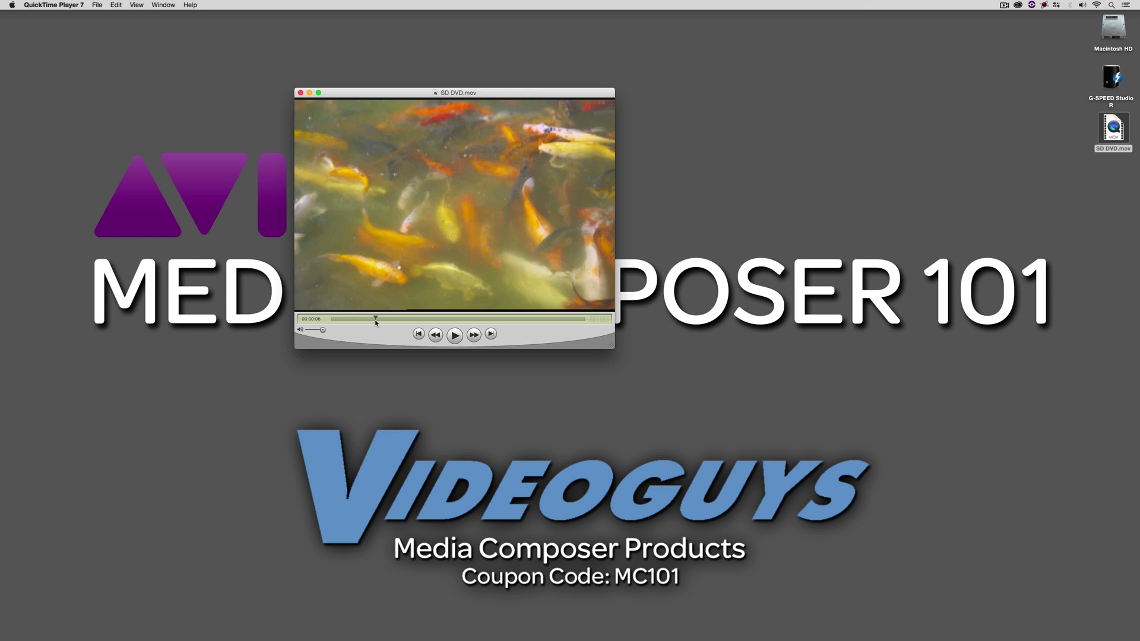